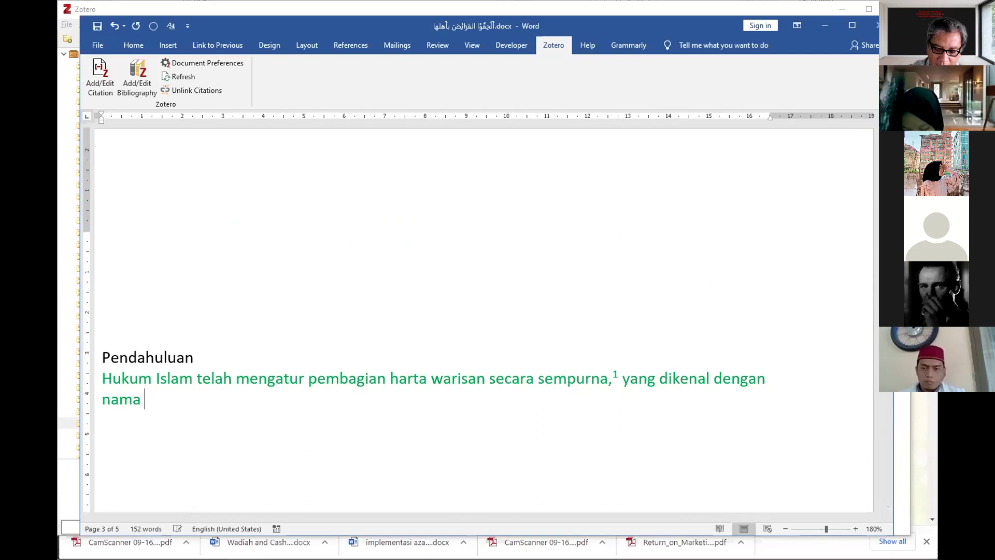
Continue the green sentence after "nama" with "fa".
type("fa")
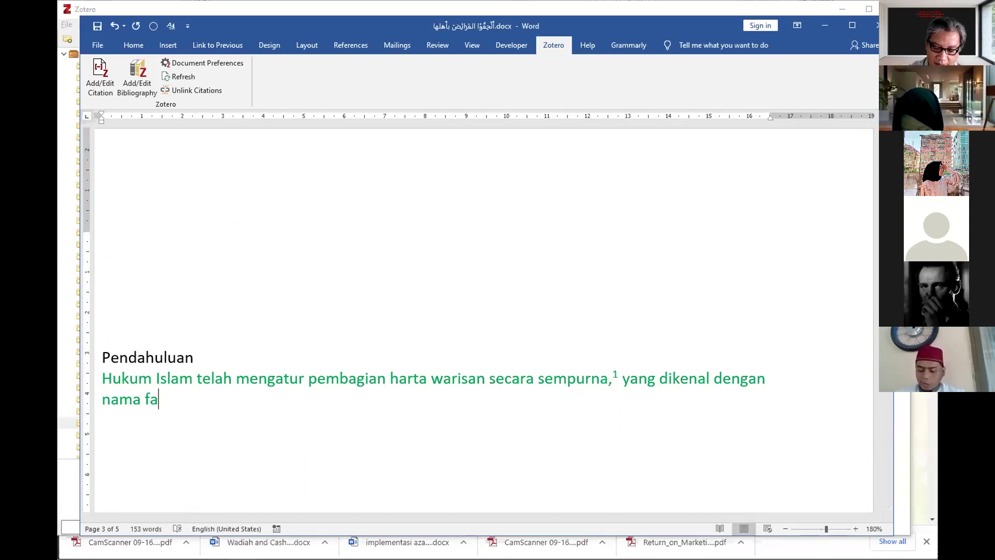
left_click(145, 399)
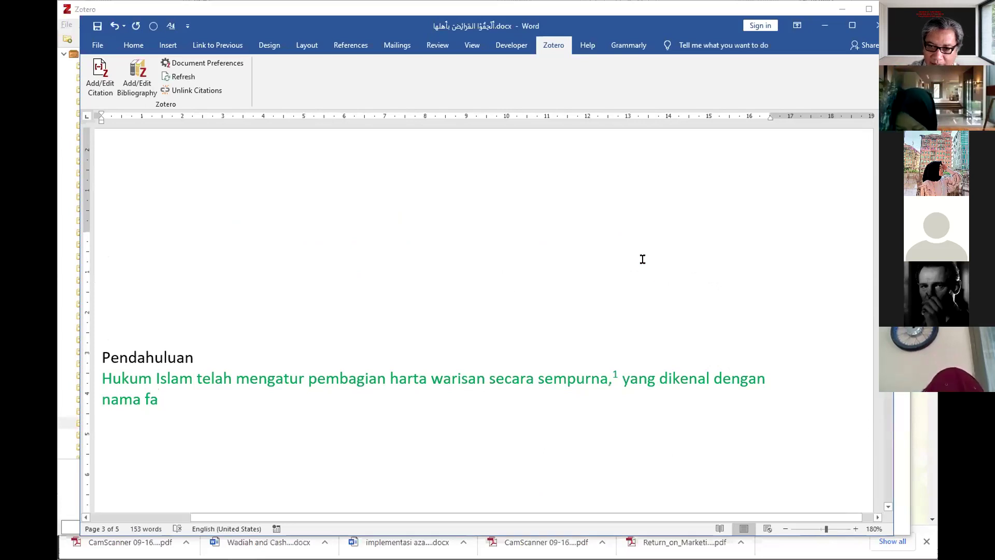
Copy the word الفَرَائِضَ from the first Arabic line on page 1 and paste it above the "Pendahuluan" heading.
scroll(642, 259, "up", 5)
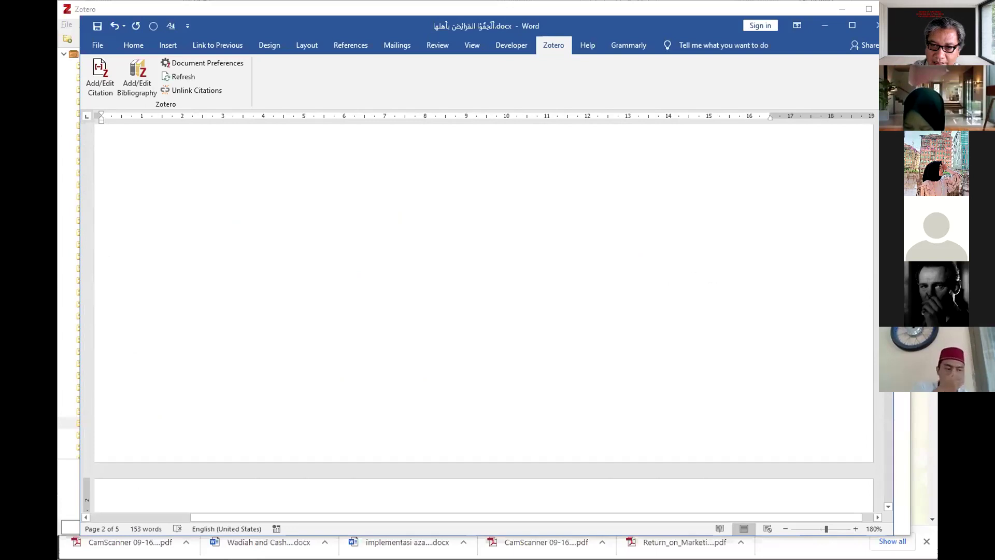
scroll(564, 355, "up", 10)
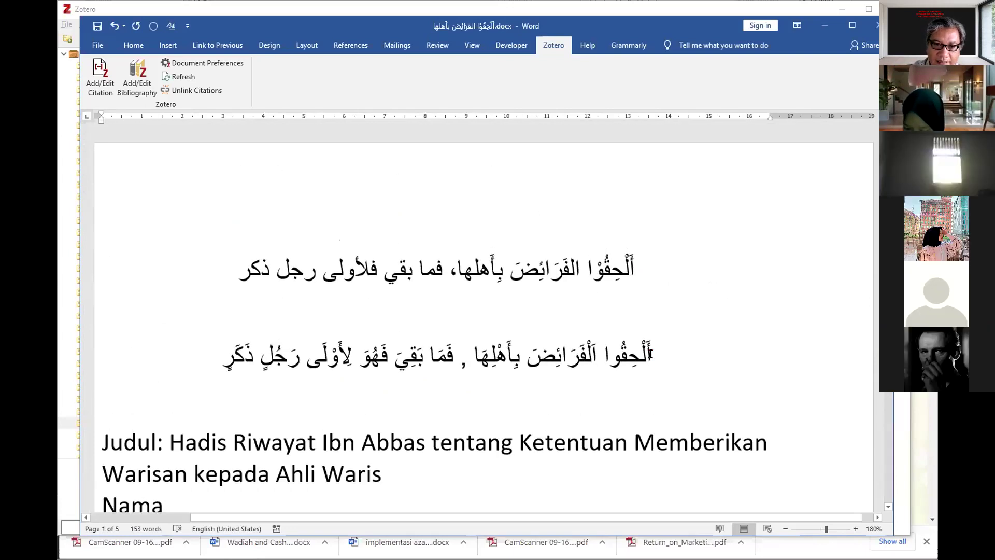
left_click_drag(509, 272, 575, 264)
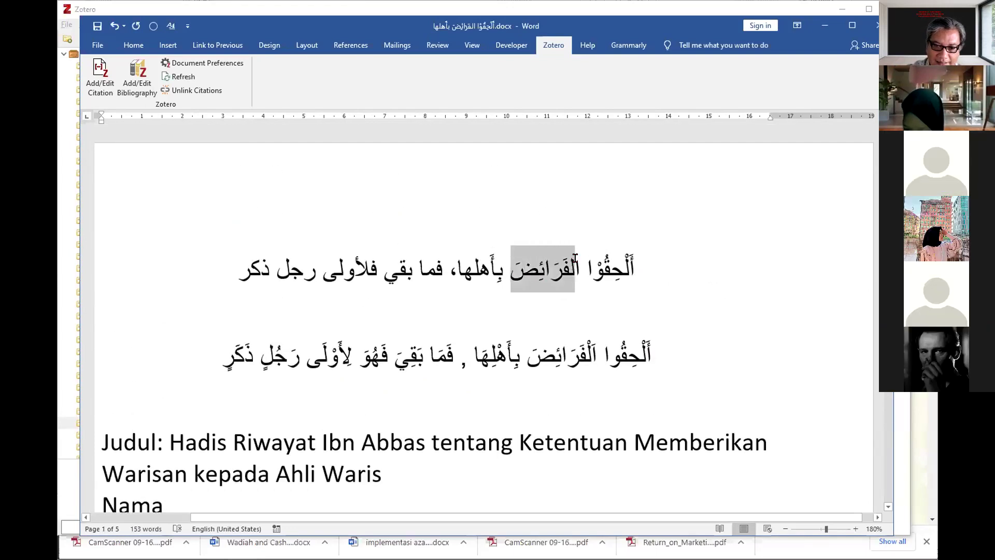
left_click(586, 262, "shift")
key("ctrl+c")
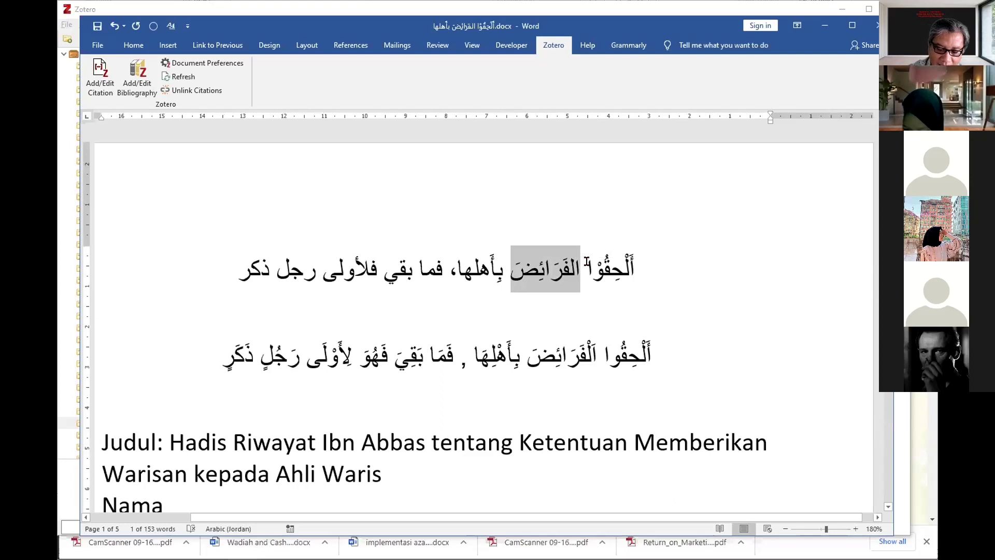
scroll(587, 262, "down", 10)
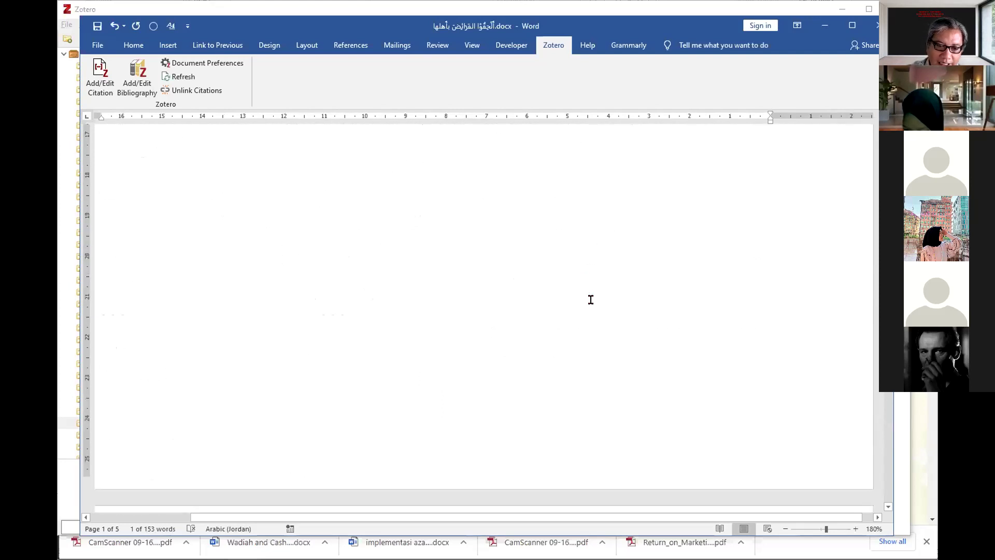
scroll(595, 296, "down", 5)
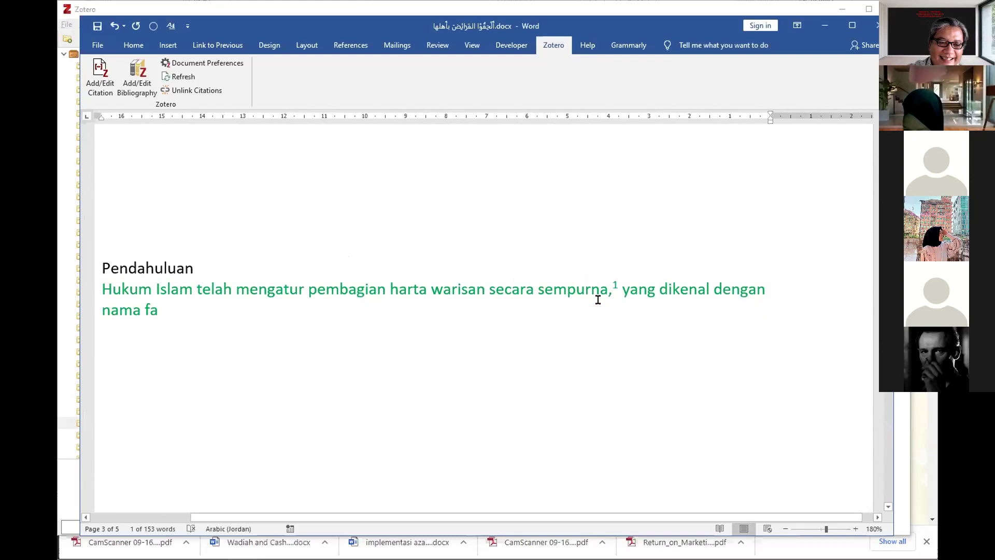
left_click(212, 230)
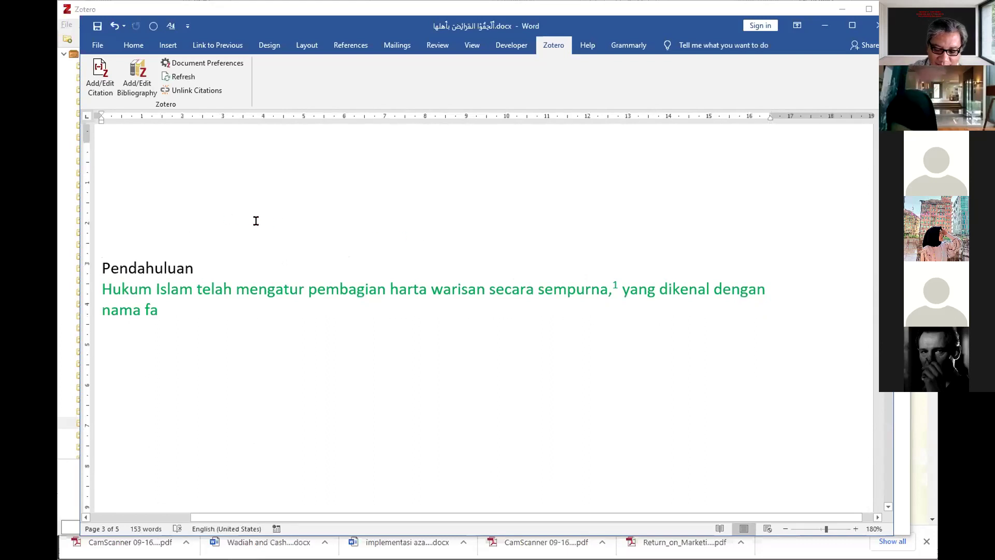
key("ctrl+v")
Replace "fa" at the end of the green sentence with "Fara".
key("Down")
key("Down")
key("Down")
key("BackSpace")
key("BackSpace")
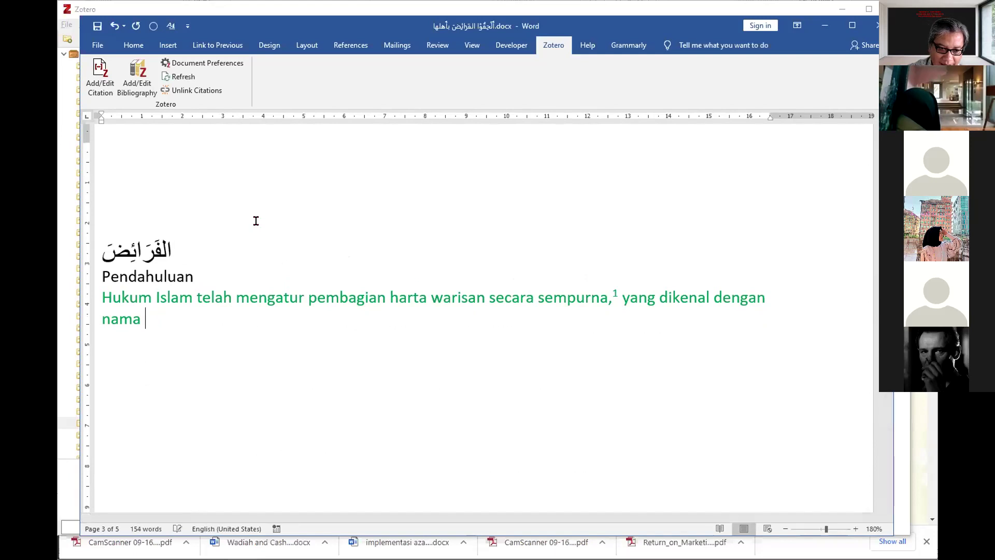
type("F")
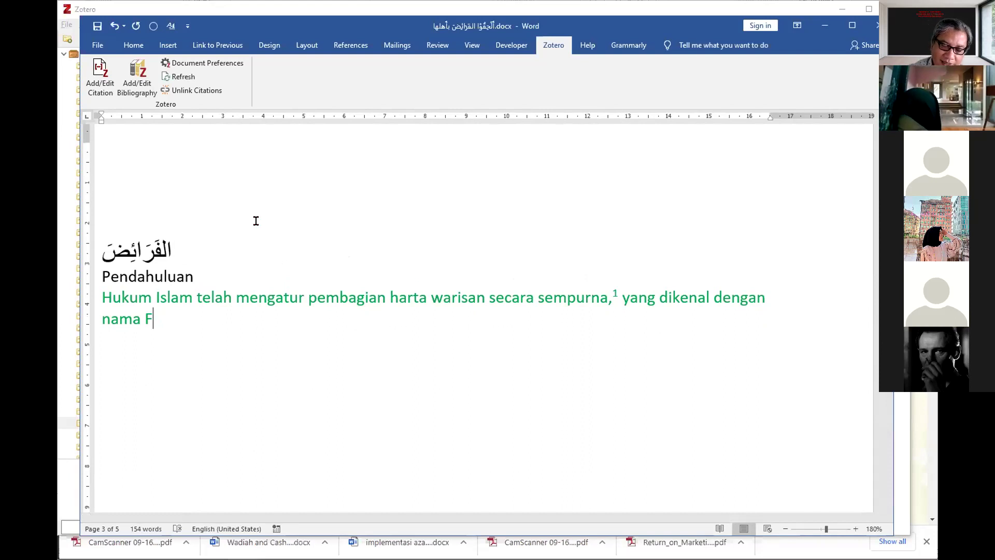
type("a")
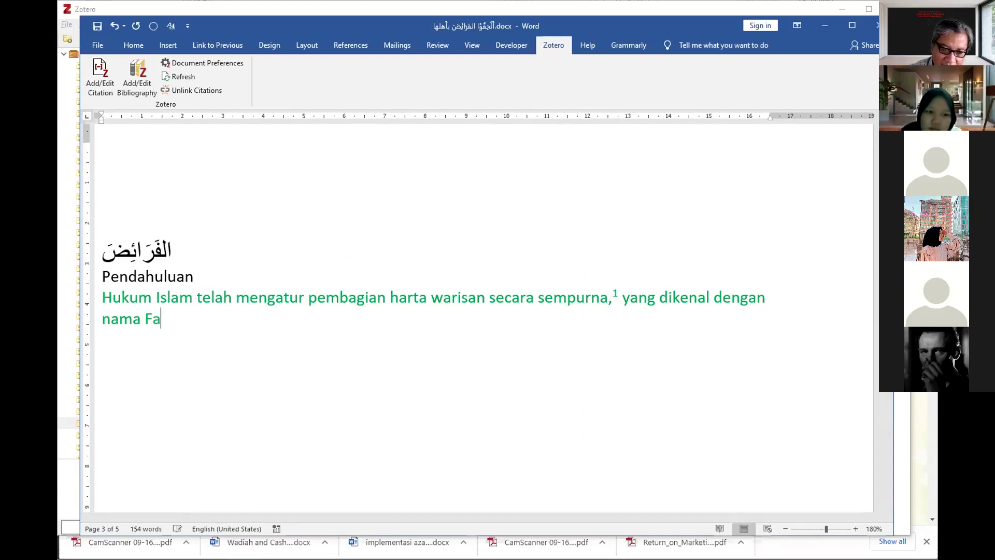
type("ro")
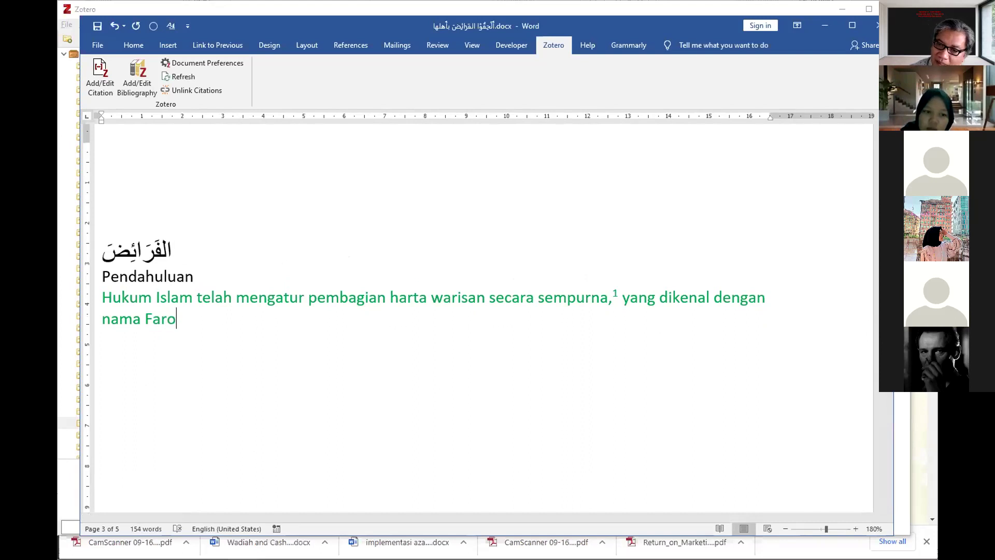
key("BackSpace")
type("a")
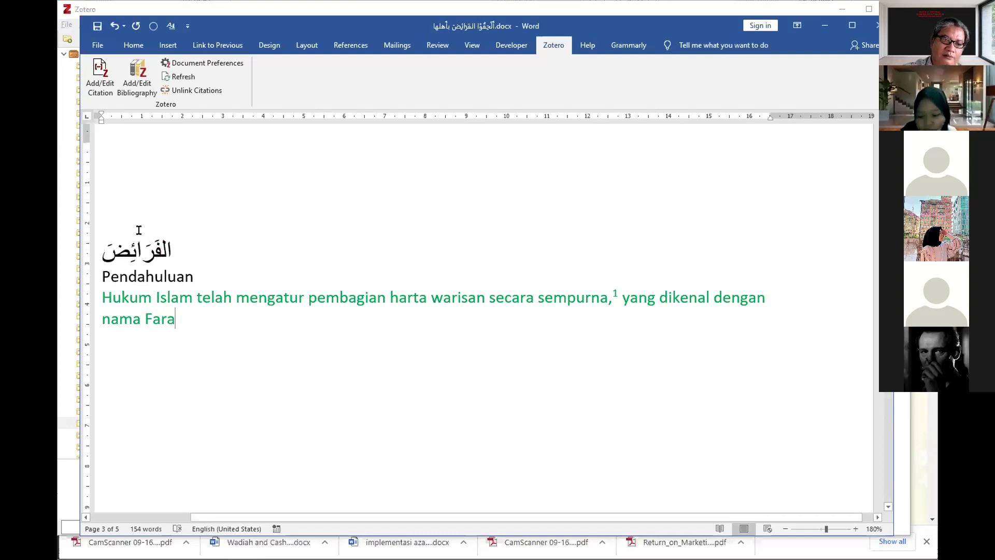
Load the "add-ins Diacritic.dot" global template through the Word add-ins management options.
left_click(187, 30)
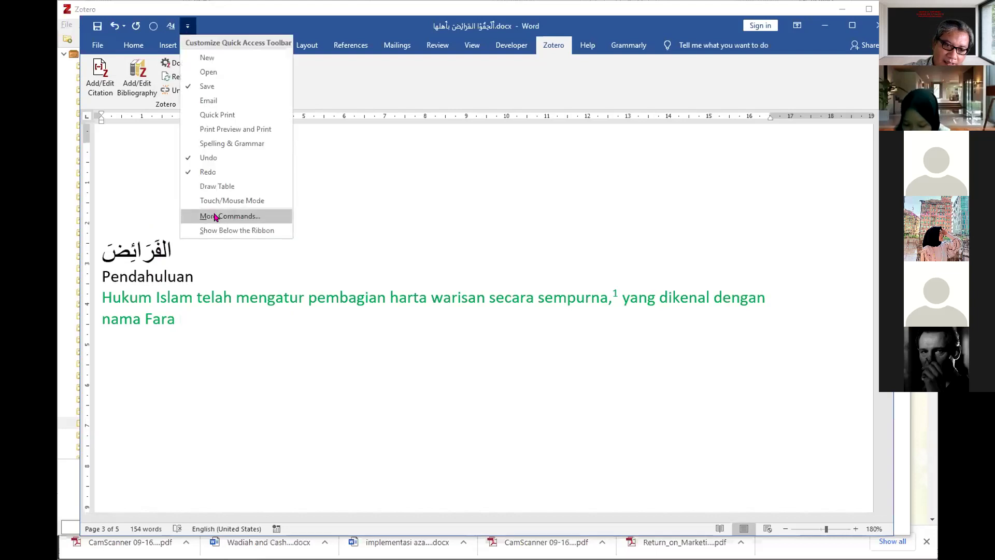
left_click(215, 217)
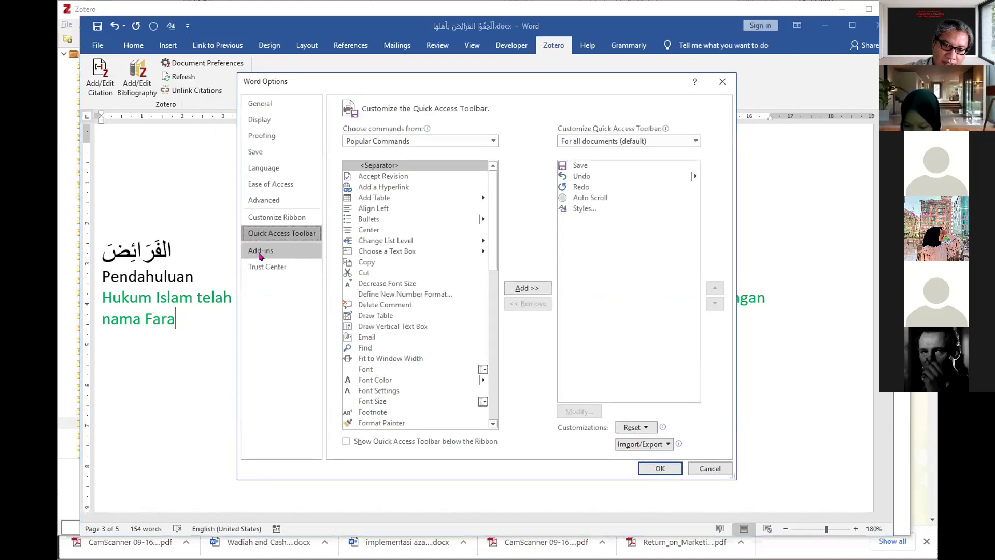
left_click(260, 256)
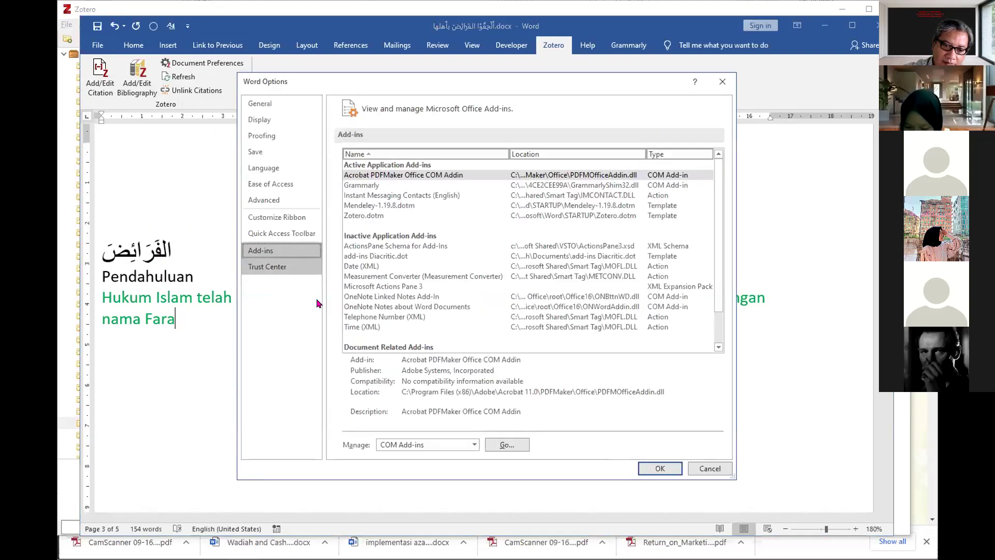
left_click(436, 449)
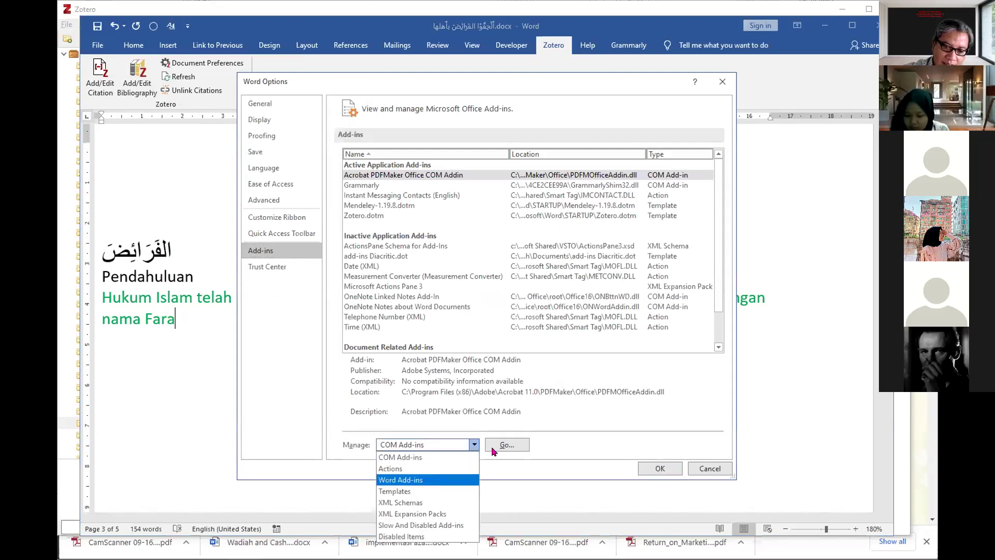
left_click(492, 451)
left_click(503, 445)
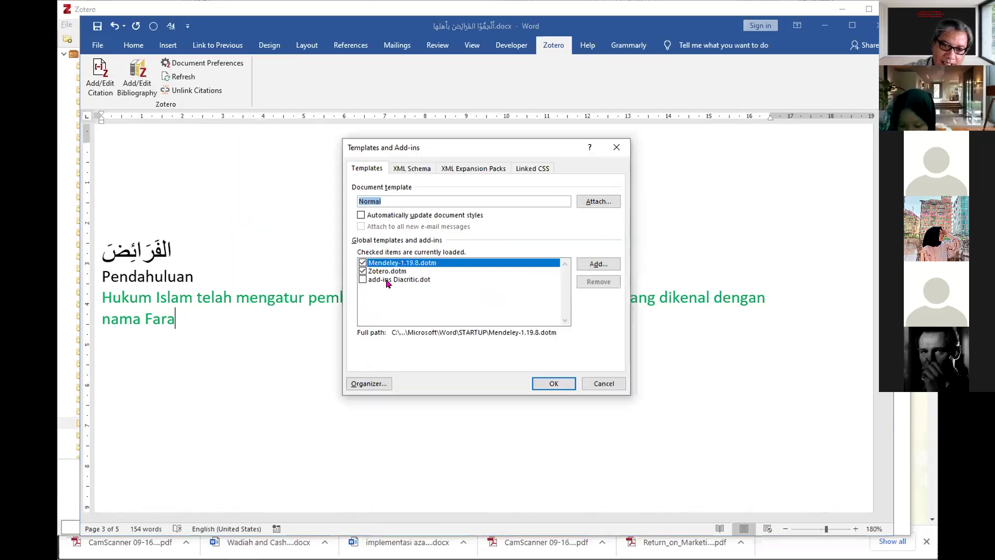
left_click(363, 279)
left_click(539, 387)
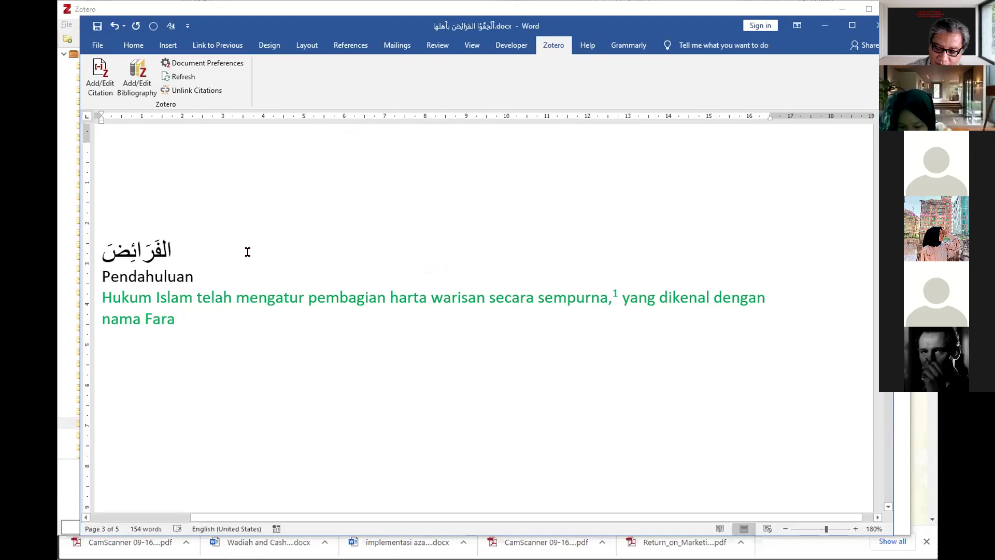
Replace the final "a" of "Fara" with the long vowel "ā".
key("shift+Left")
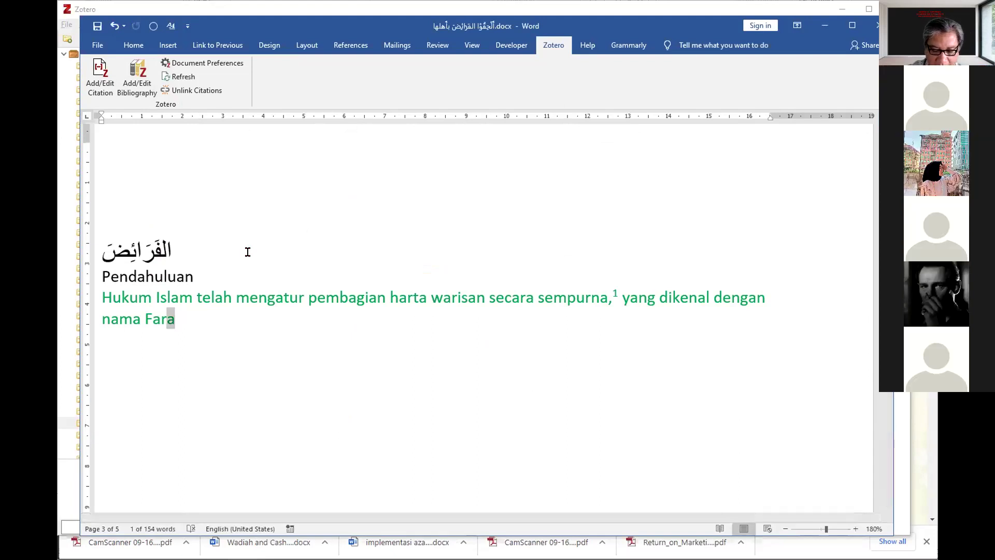
key("alt")
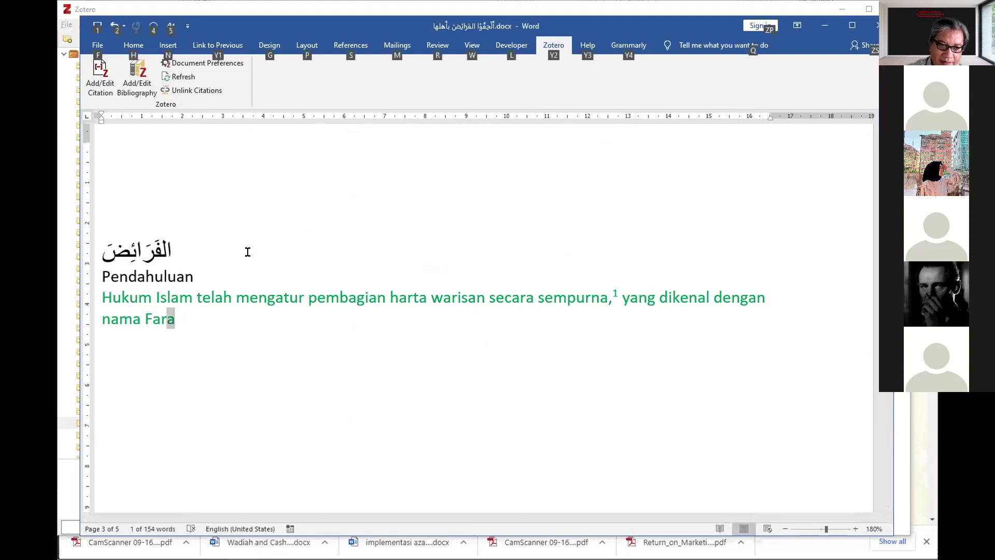
key("alt+shift")
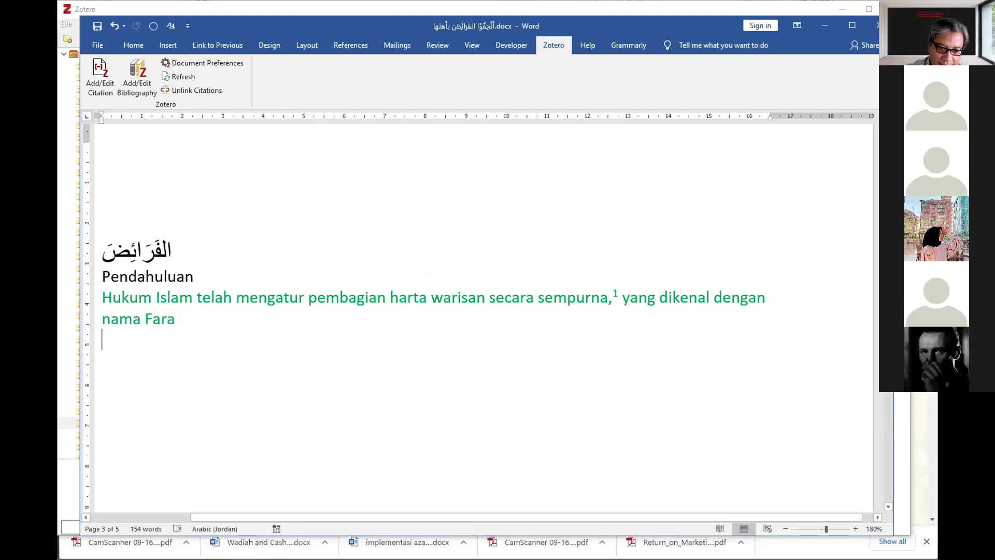
key("BackSpace")
key("shift+Left")
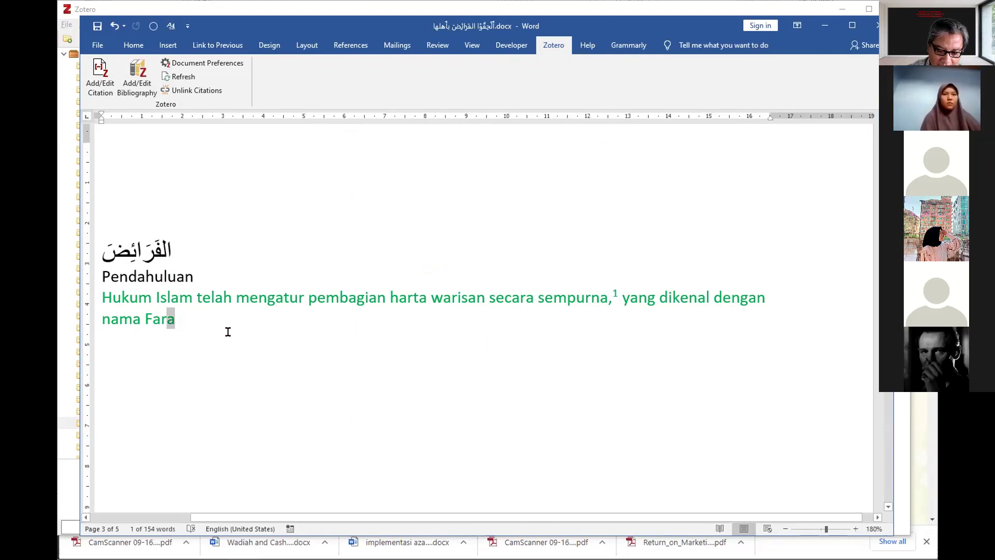
type("ā")
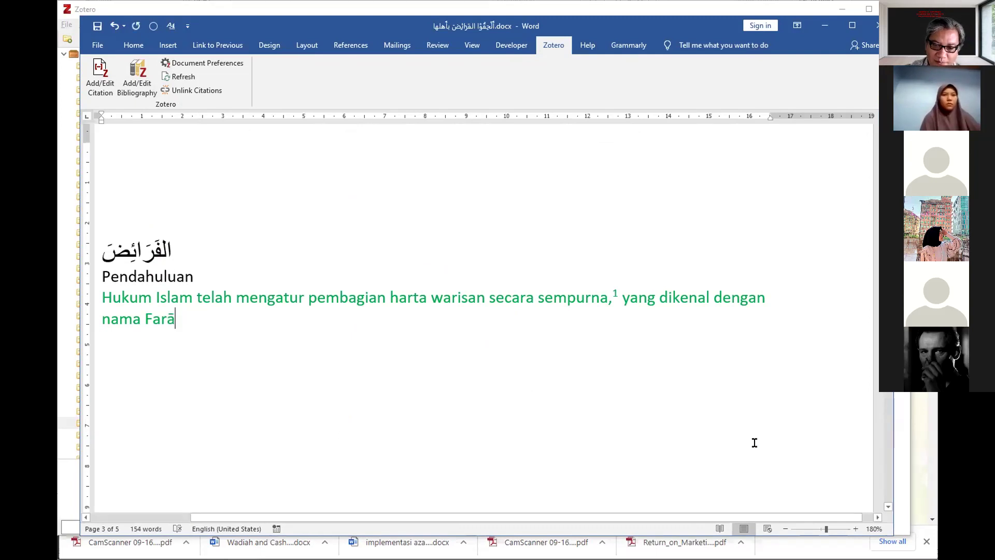
Enlarge the page to 200% and try to add an apostrophe after "Farā".
left_click(855, 528)
left_click(856, 529)
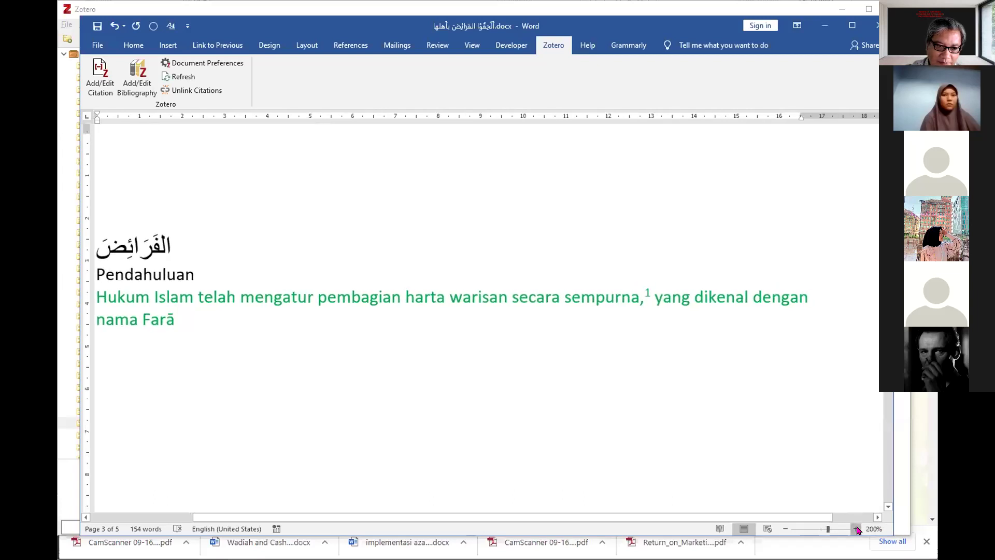
scroll(681, 519, "left", 3)
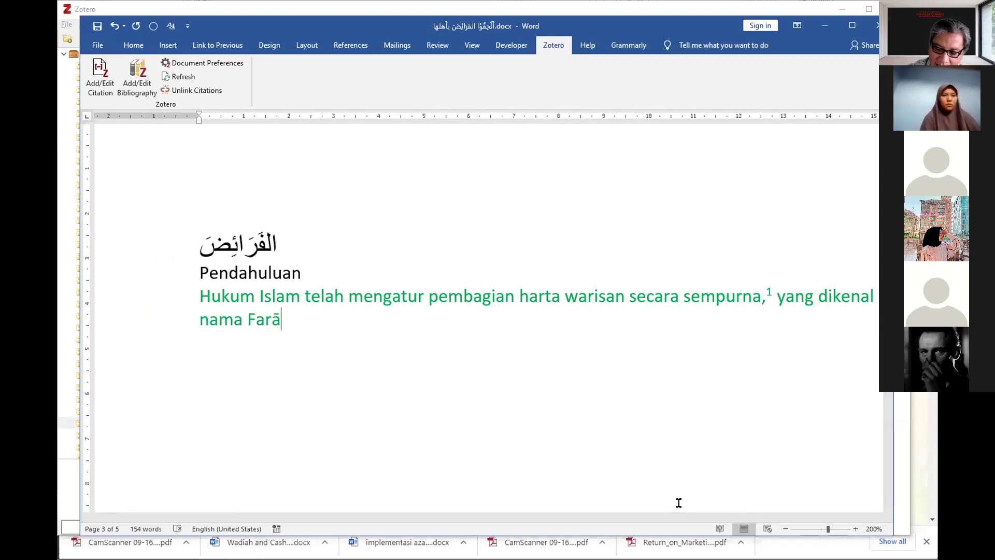
type("''")
key("BackSpace")
key("BackSpace")
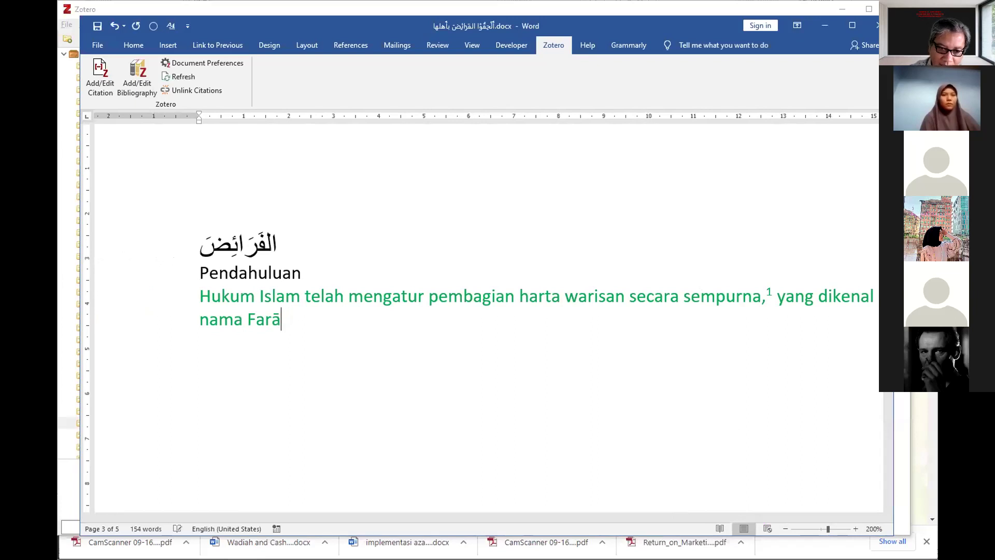
Add a test word ‘vvv’ in single quotes two lines below "nama Farā", and delete its closing quote.
key("Return")
key("Return")
type("'")
type("vvv")
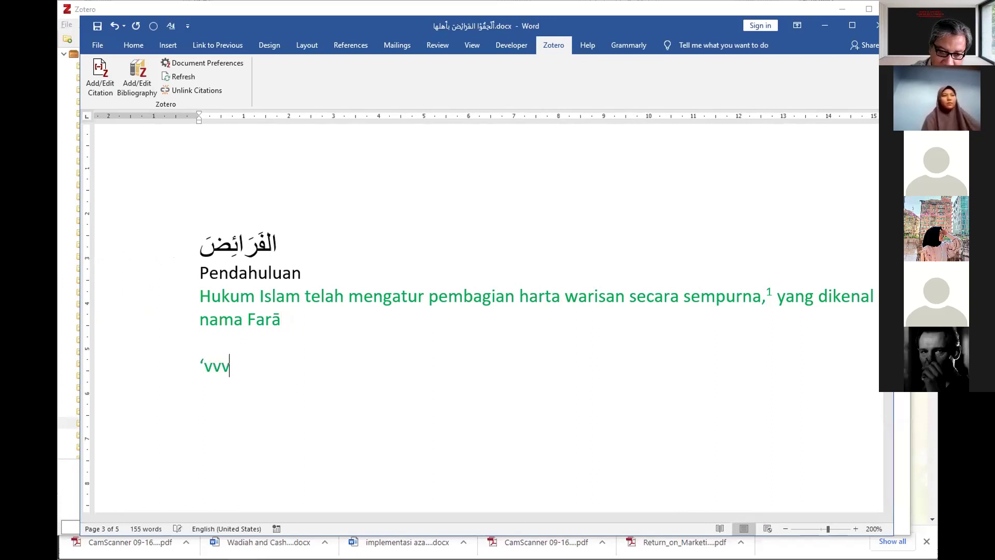
type("'")
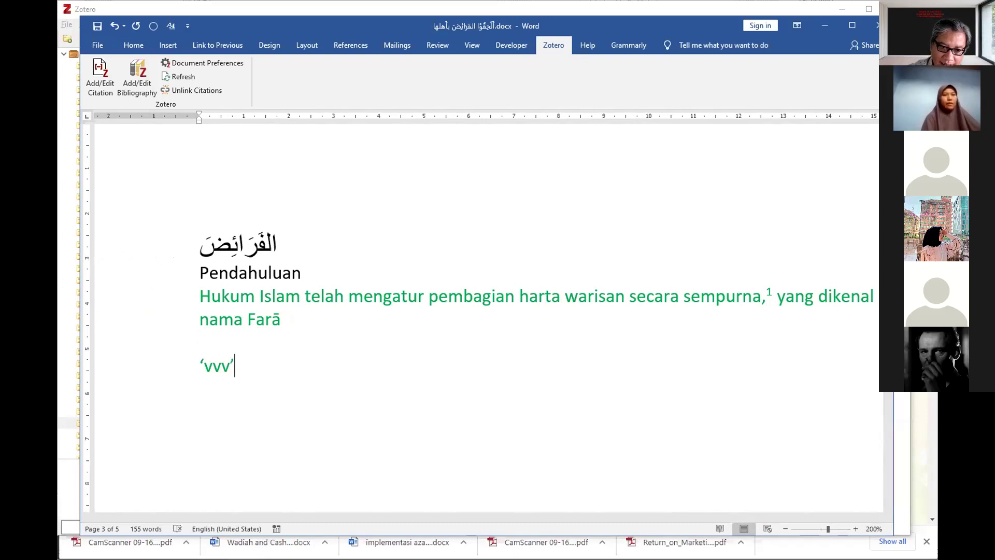
key("shift+Left")
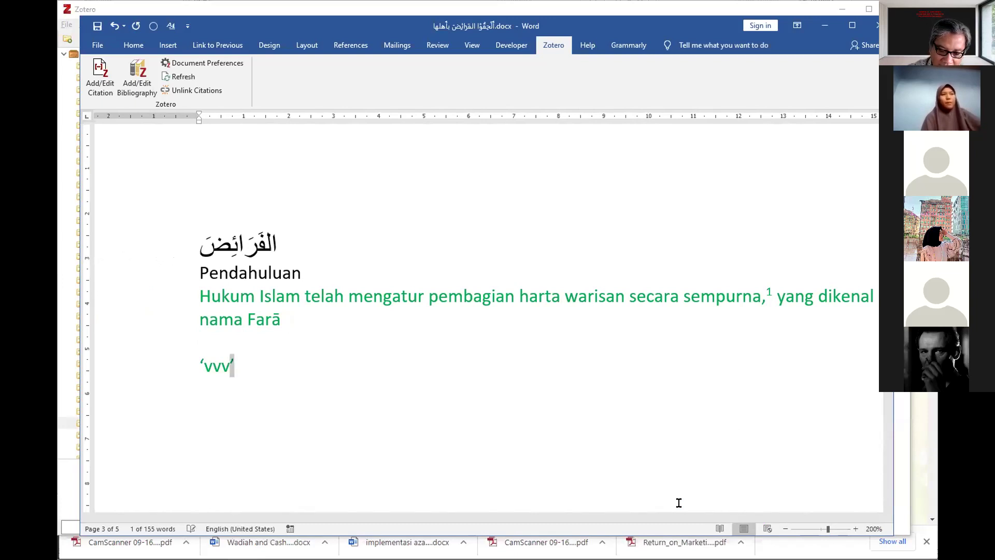
key("BackSpace")
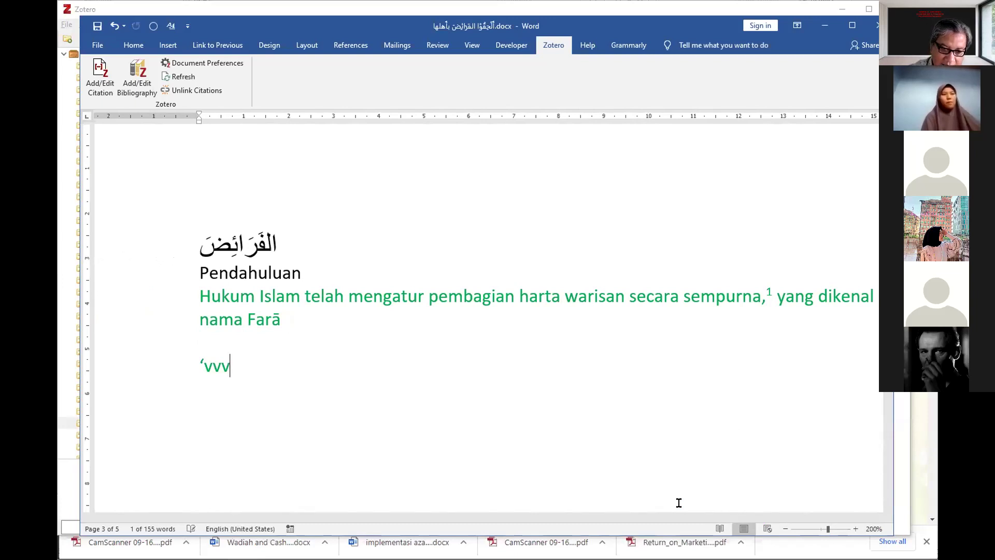
Add a closing apostrophe directly after "Farā" in the green sentence.
left_click(293, 319)
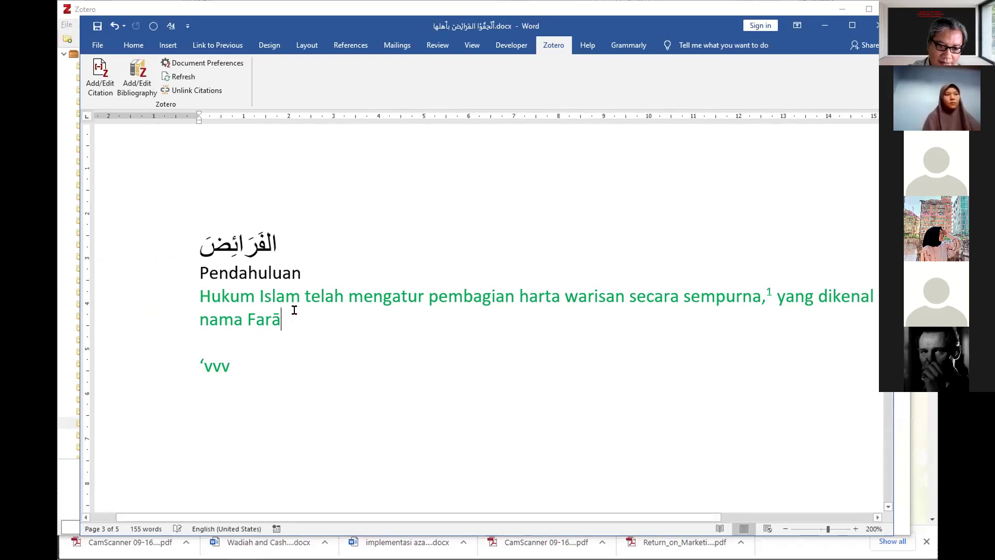
type("'")
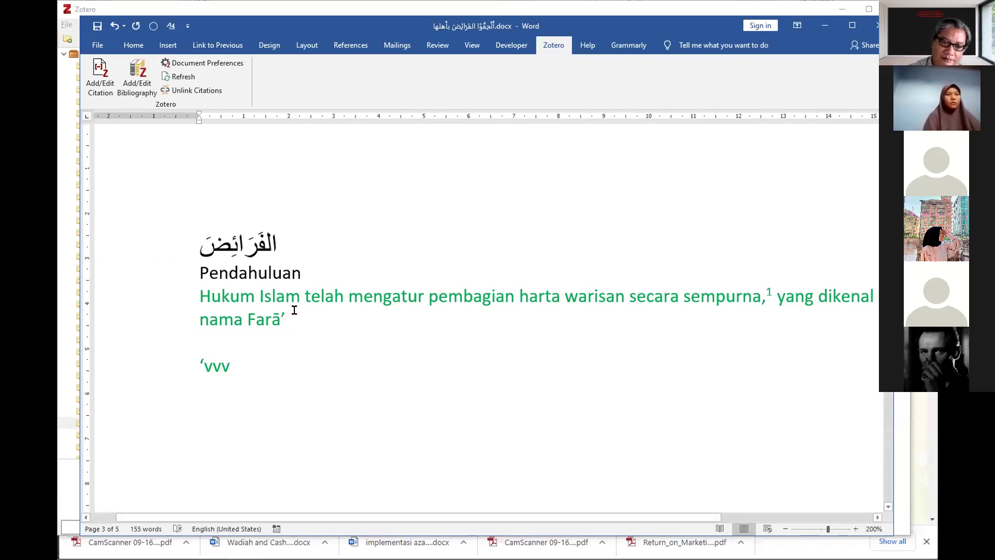
Change the font of the text from "Pendahuluan" through the ‘vvv test line to Times New Roman.
left_click_drag(237, 369, 178, 276)
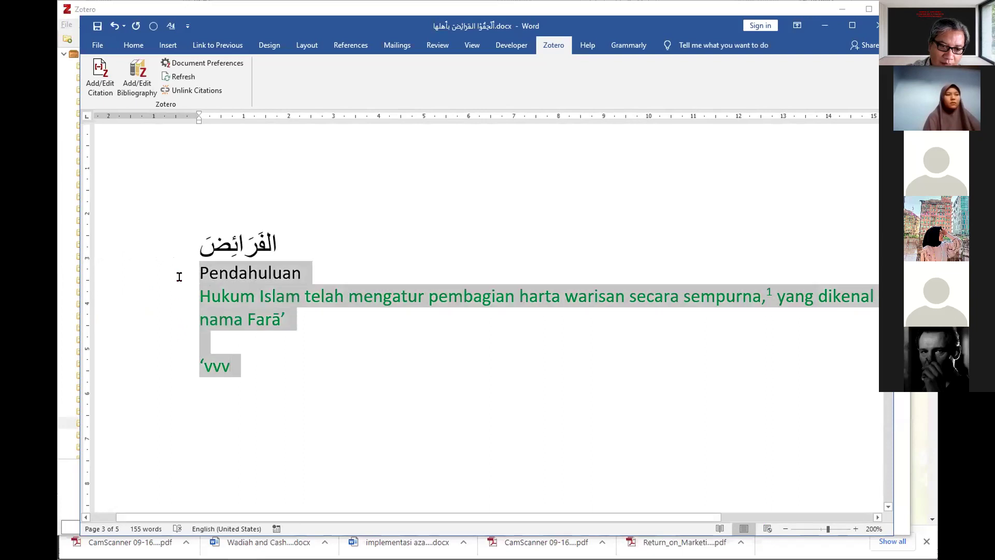
left_click(134, 46)
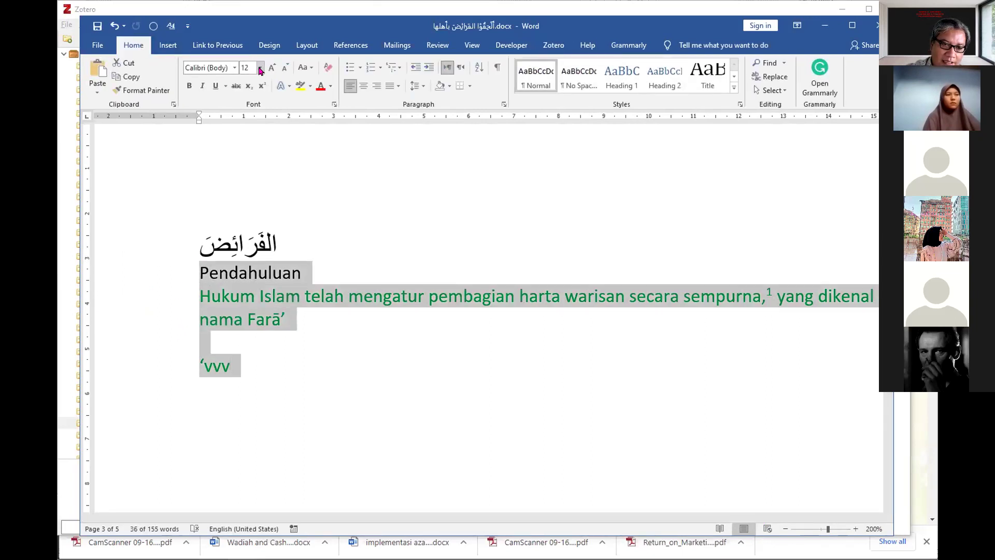
left_click(236, 69)
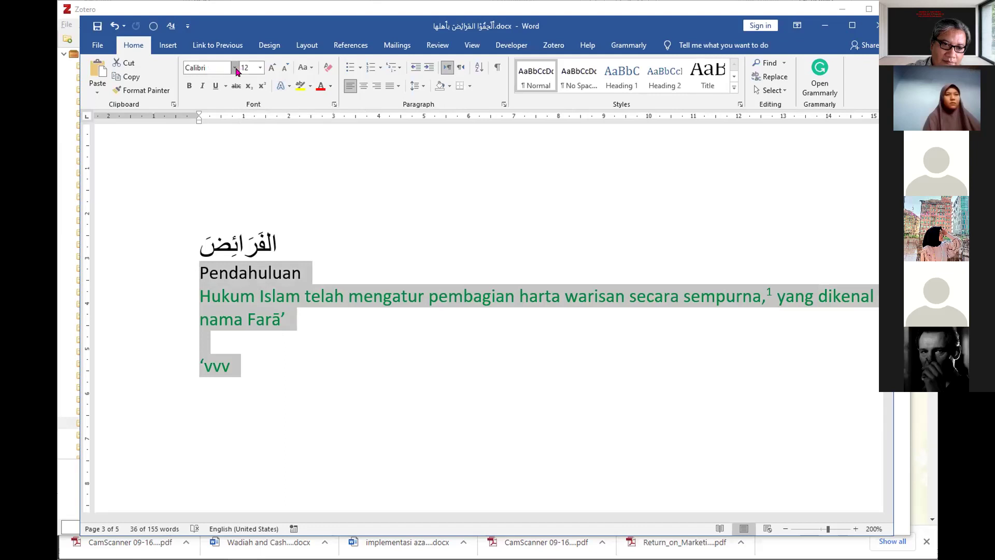
left_click(240, 124)
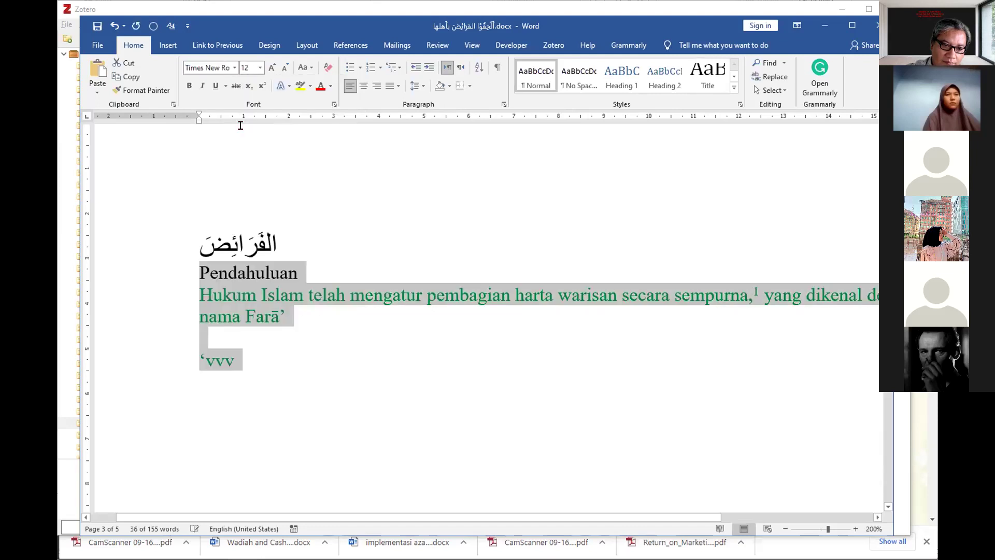
left_click(318, 392)
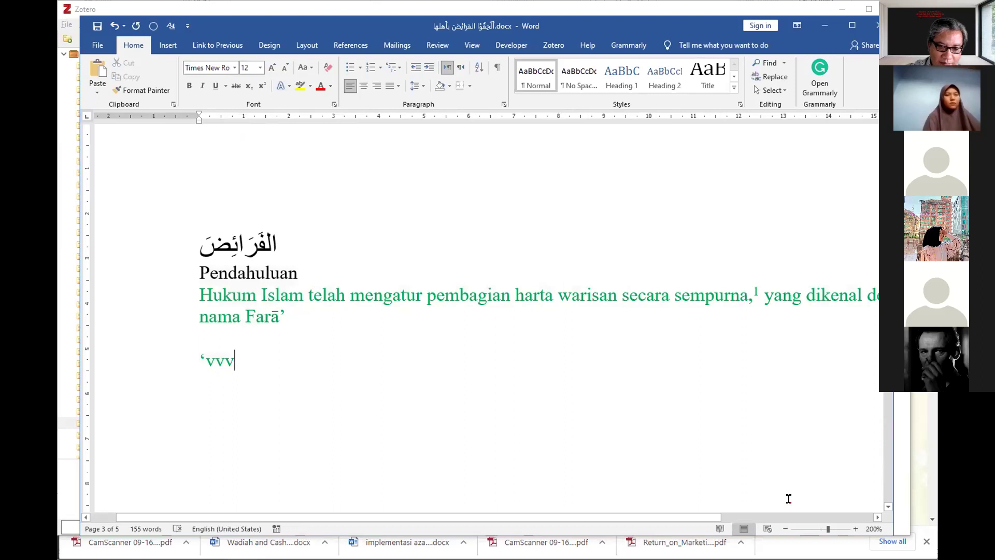
Complete the transliterated word after "Farā’" in the green sentence with "iḍ".
left_click(854, 529)
left_click(854, 529)
left_click(855, 529)
left_click(854, 529)
left_click_drag(191, 358, 196, 358)
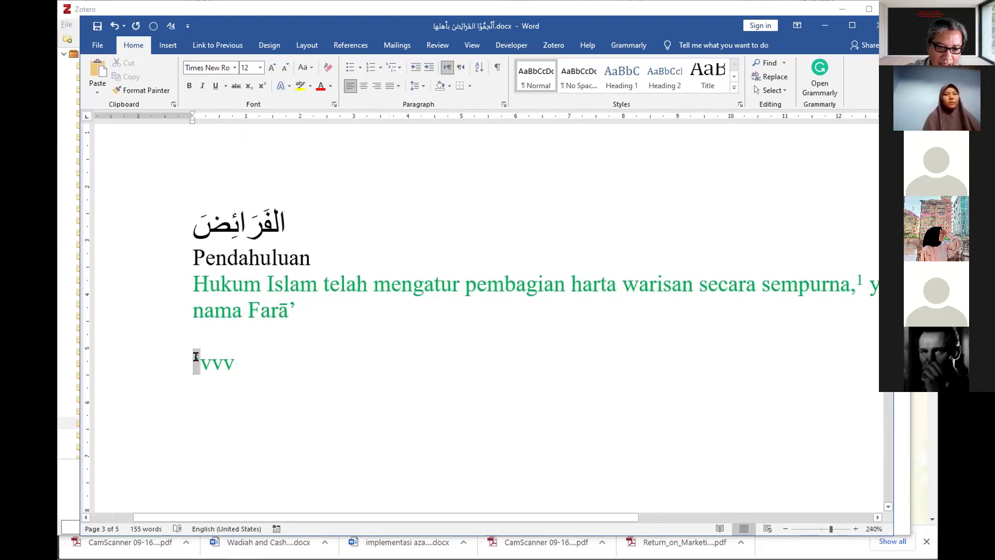
left_click(350, 308)
type("i")
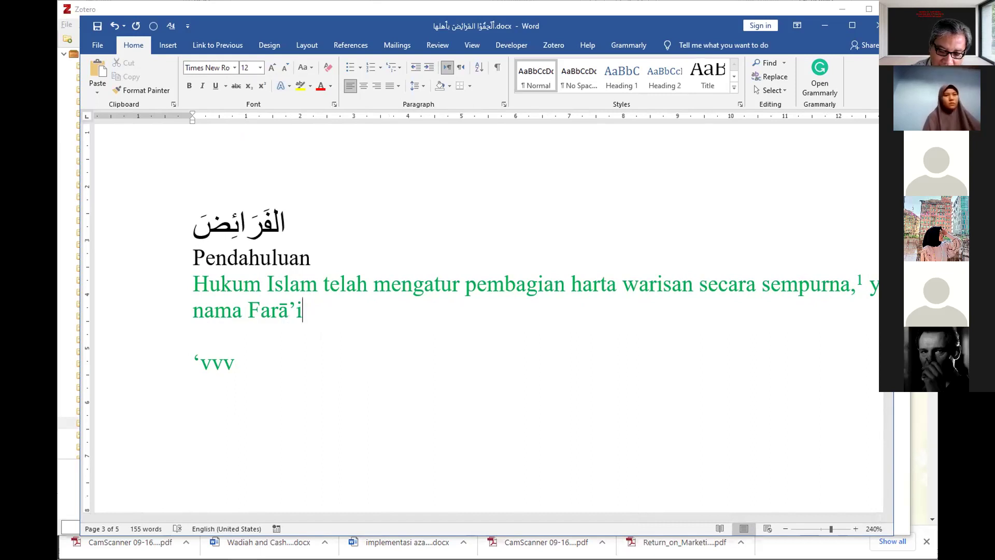
type("ḍ")
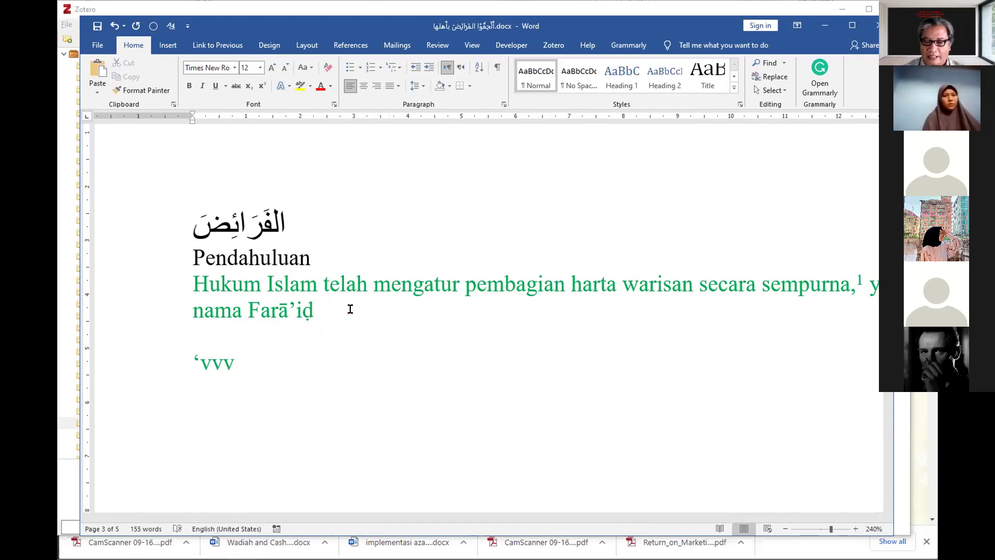
Italicize the transliterated word "Farā’iḍ" in the green sentence.
key("shift+Left")
key("shift+Left")
key("shift+Left")
key("shift+Left")
key("shift+Left")
key("shift+Left")
key("shift+Left")
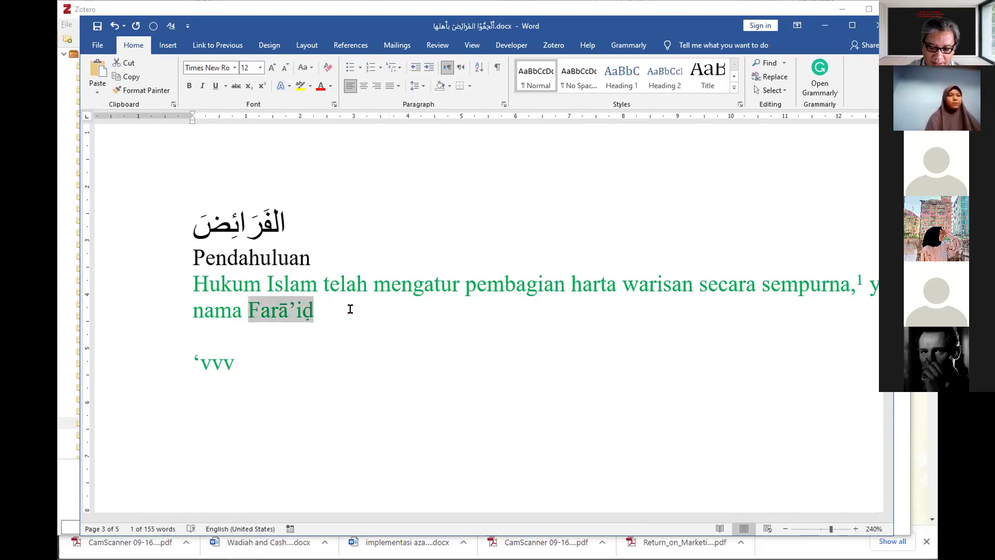
key("ctrl+i")
key("Right")
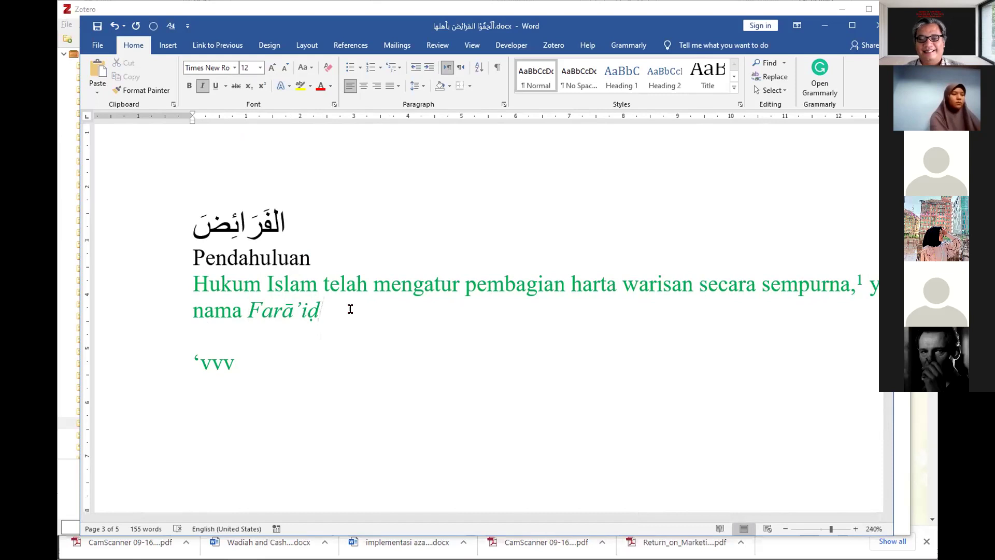
End the green sentence with a non-italic period directly after "Farā’iḍ".
left_click_drag(570, 517, 612, 515)
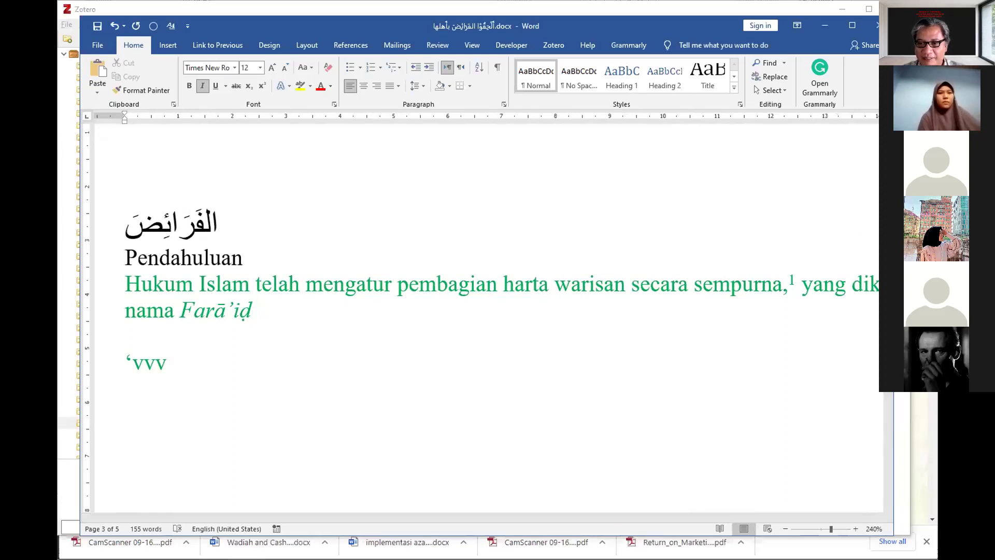
scroll(573, 422, "down", 2, "ctrl")
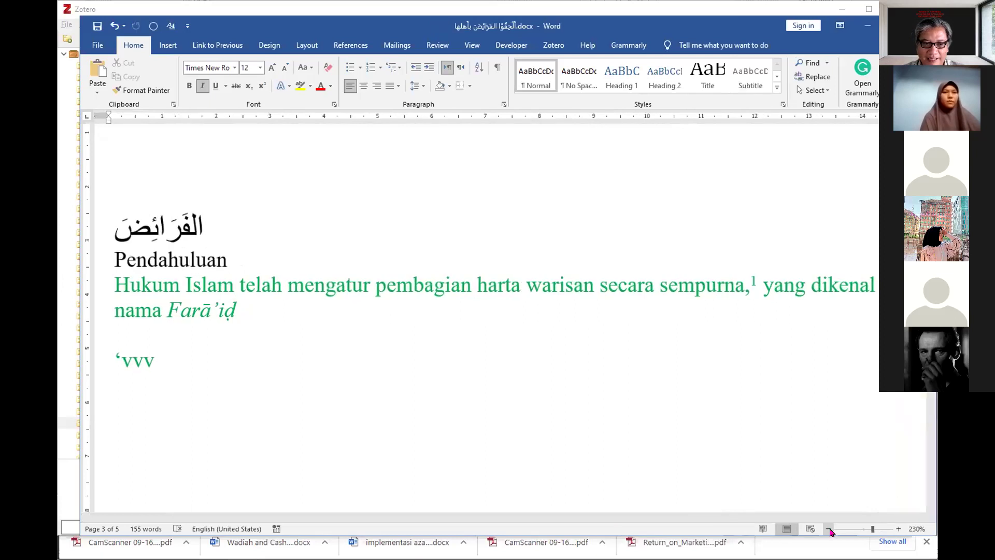
left_click(555, 411)
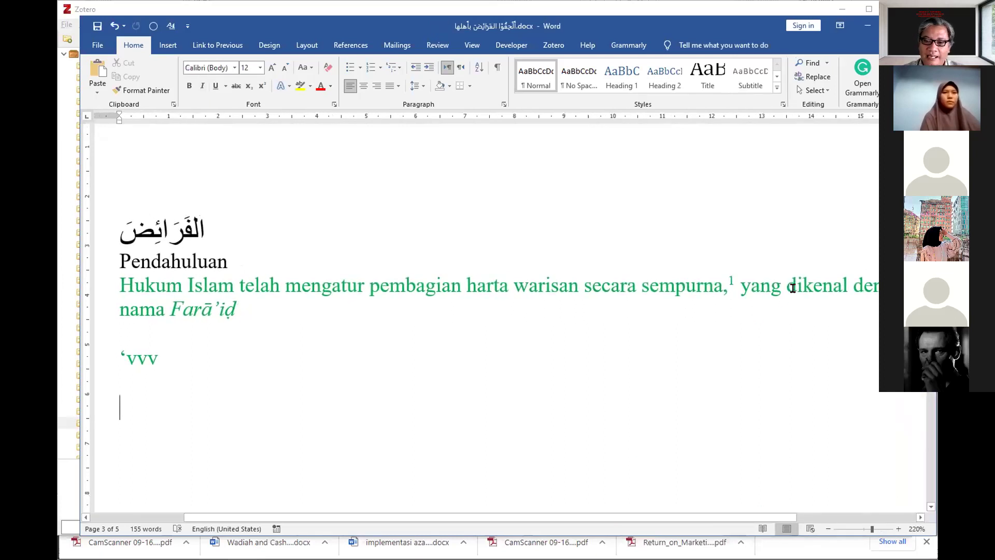
left_click(285, 300)
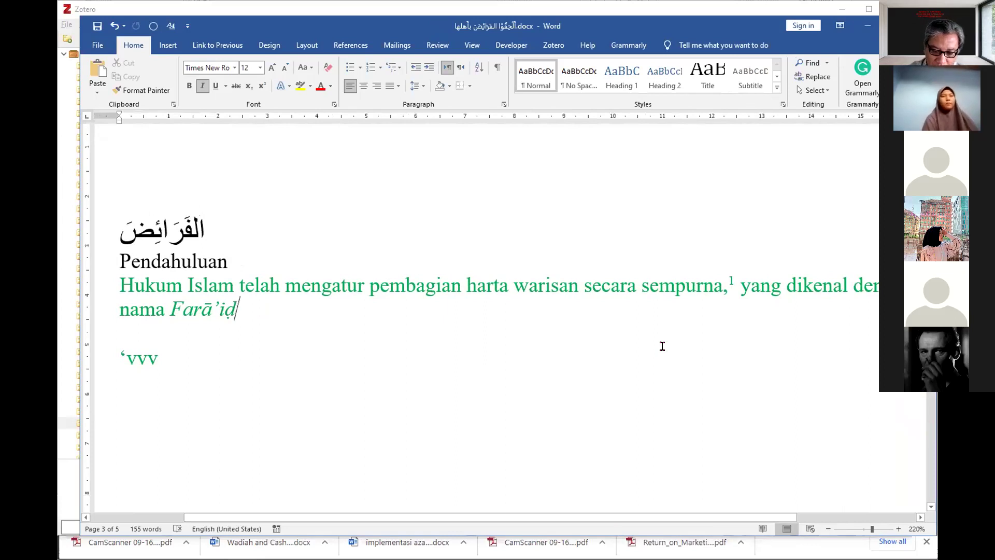
key("ctrl+i")
type(".")
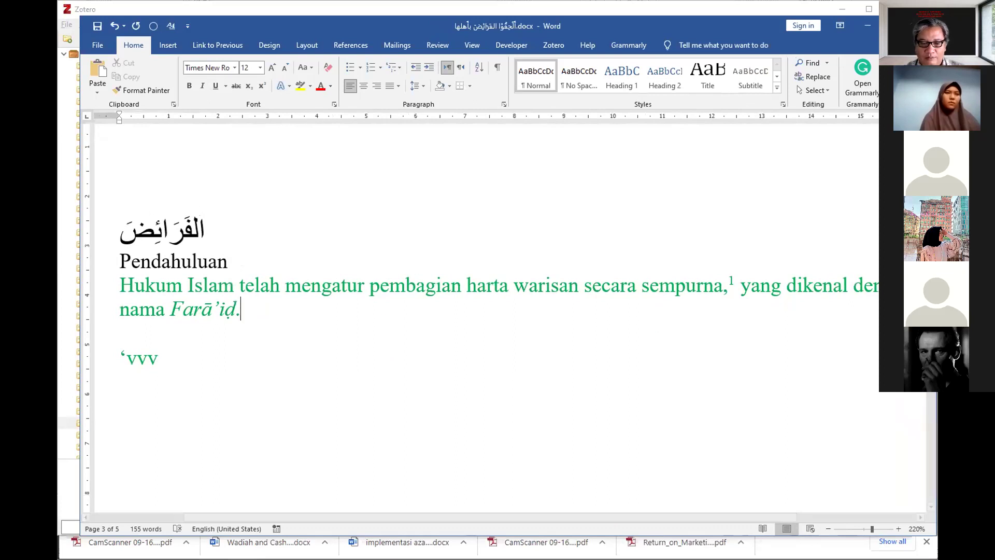
Switch to Chrome and search Google in a new tab for "faraid sebagai sistem kewarisan".
key("alt+Tab")
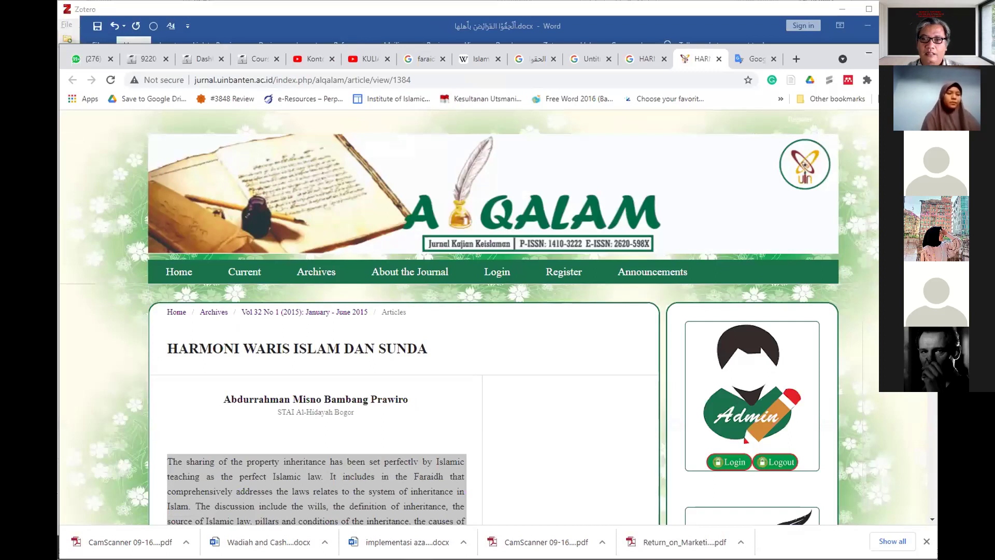
left_click(797, 58)
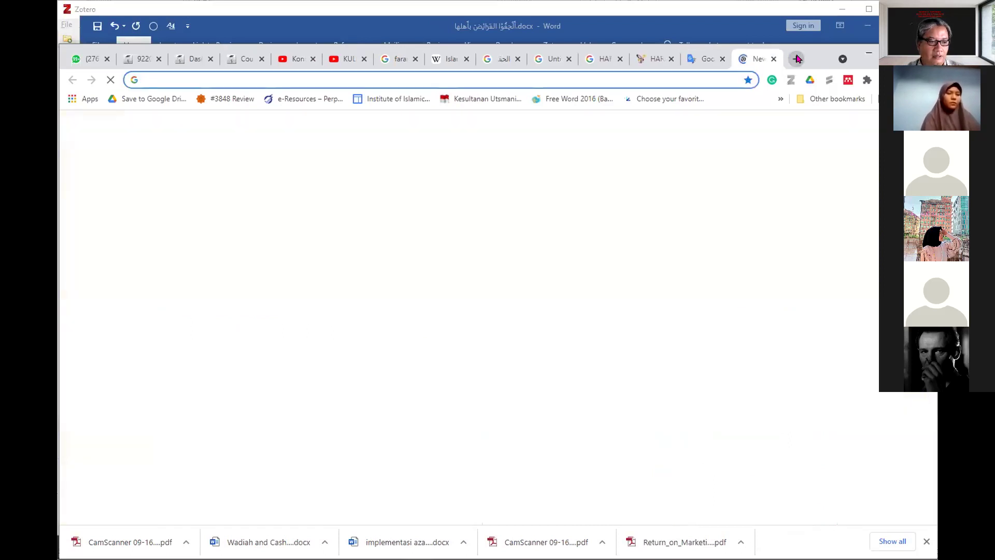
left_click(484, 289)
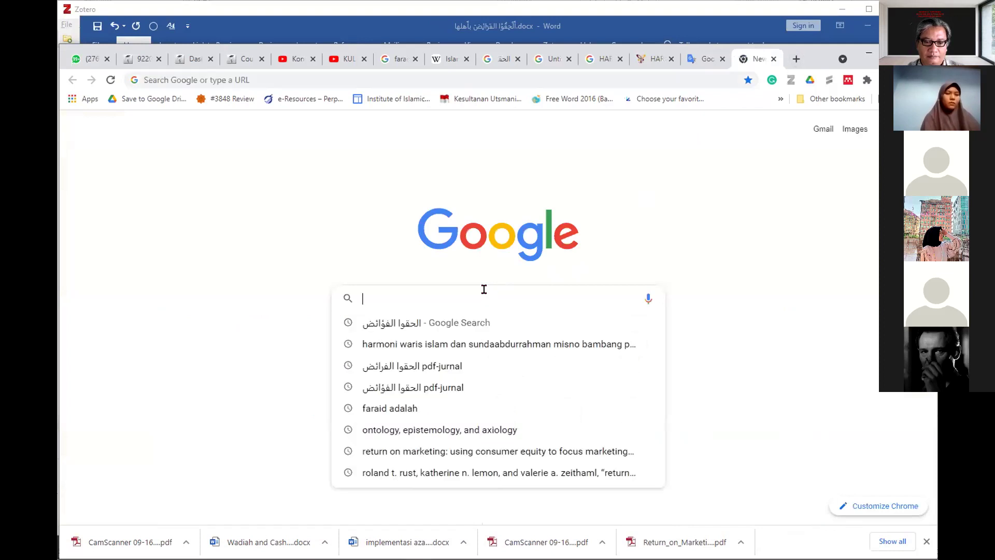
type("faraid")
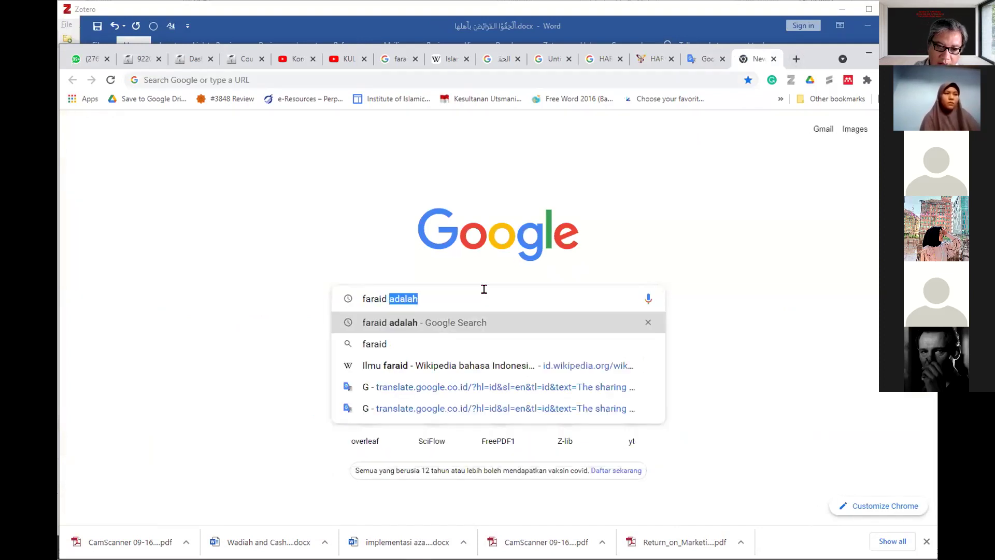
type(" sebagai")
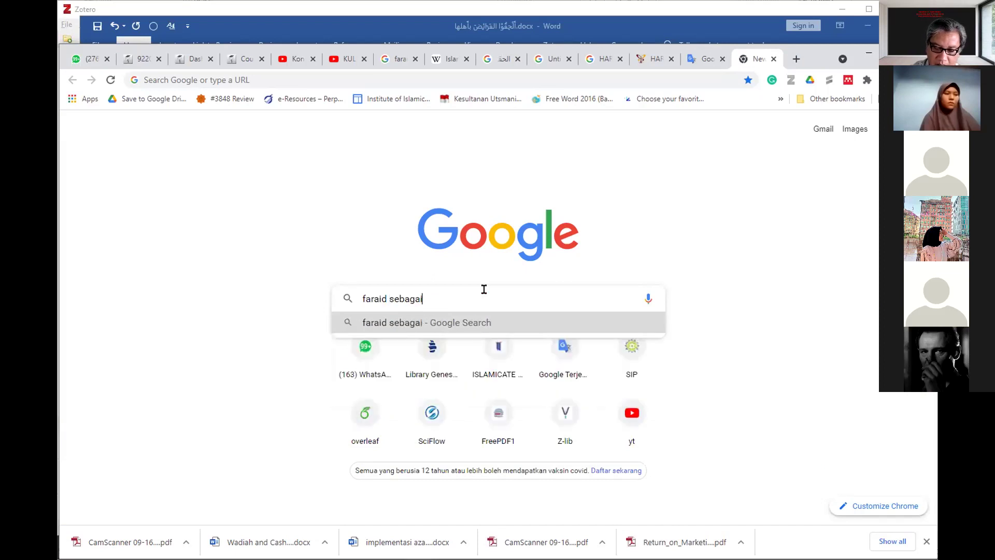
type(" sistem ke")
type("warisan")
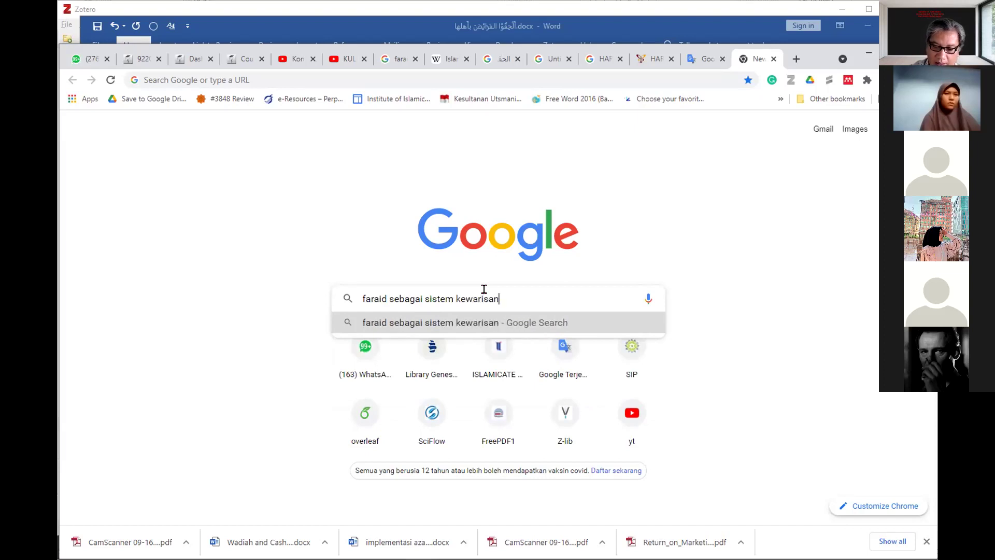
key("Return")
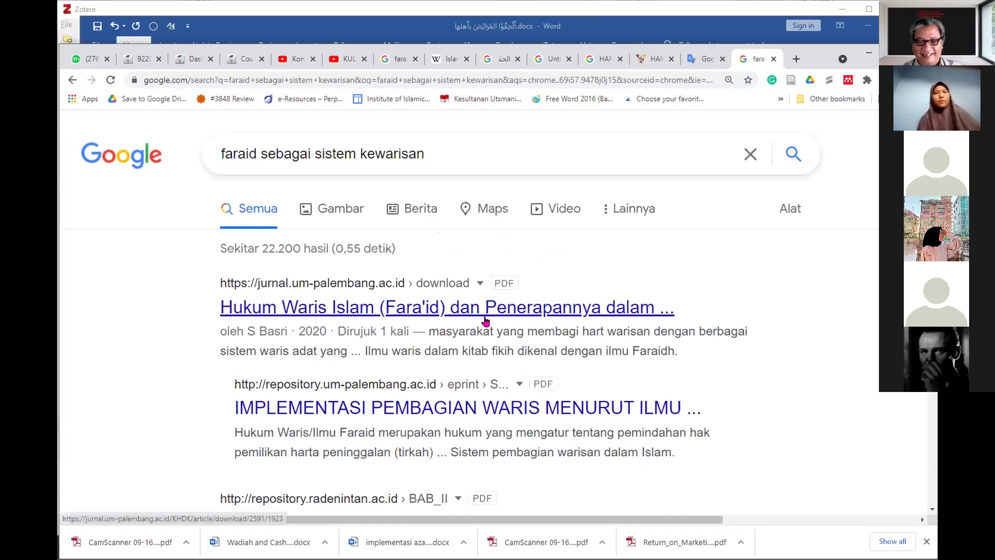
Open the cached copy of the first result, "Hukum Waris Islam (Fara'id) dan Penerapannya", in a new tab and view it.
left_click(477, 284)
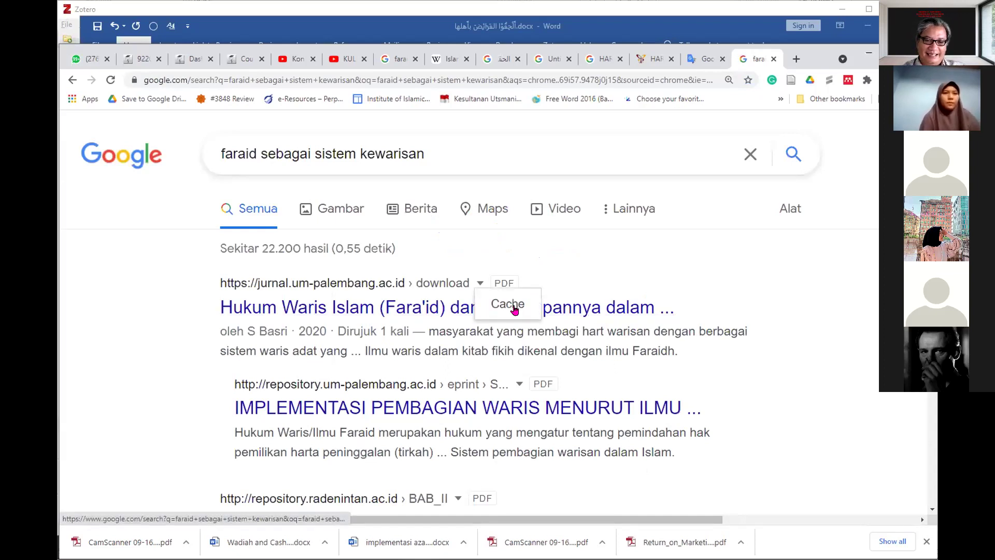
left_click(539, 296)
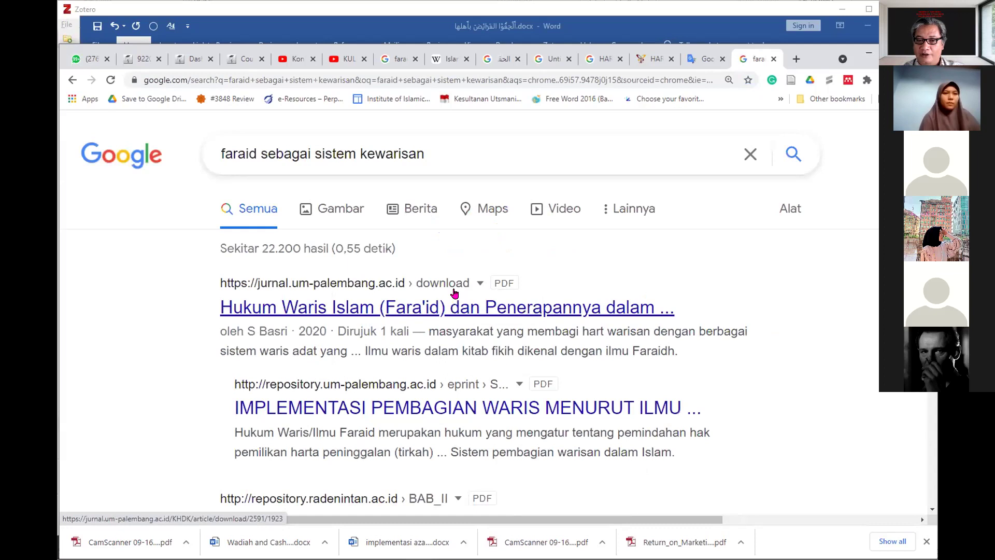
left_click(480, 283)
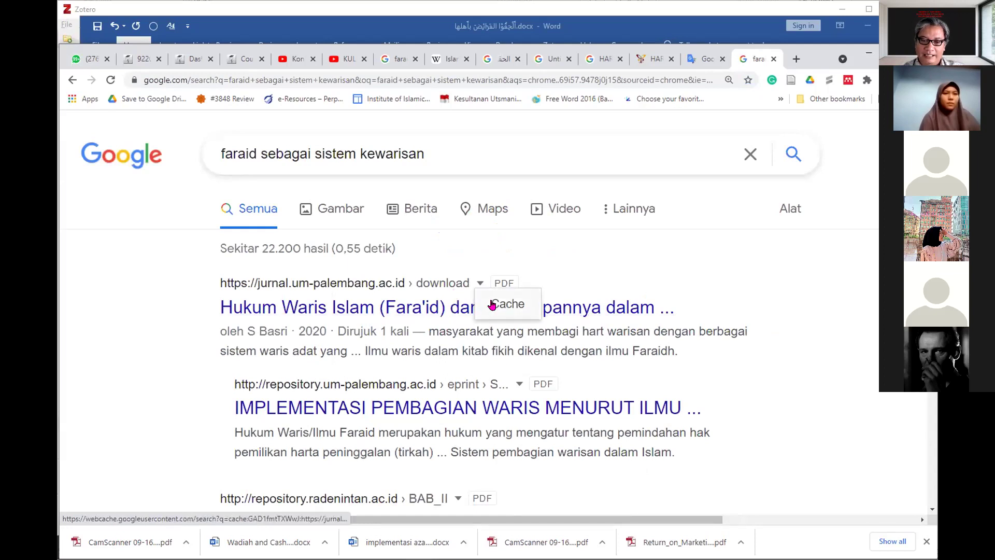
right_click(492, 304)
left_click(507, 311)
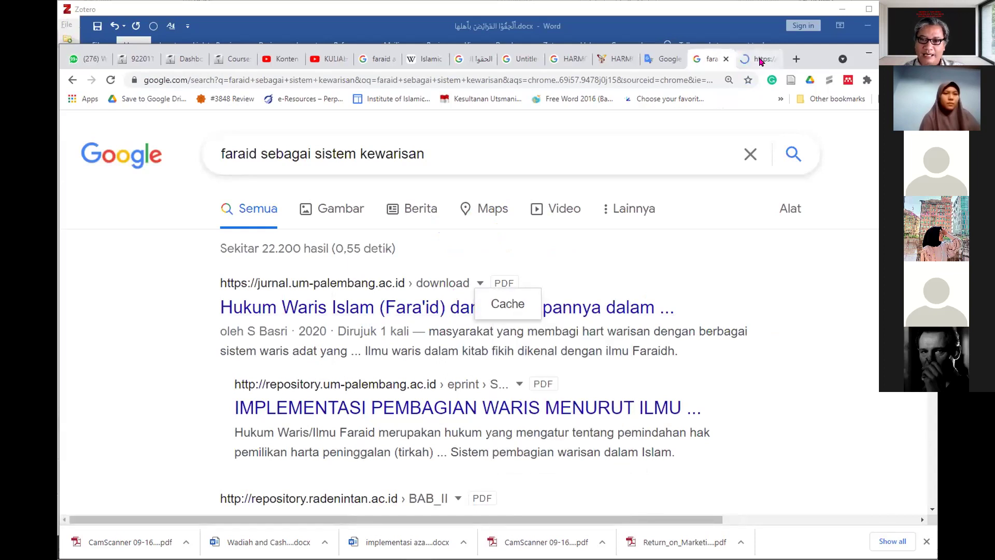
left_click(760, 60)
scroll(689, 171, "down", 8)
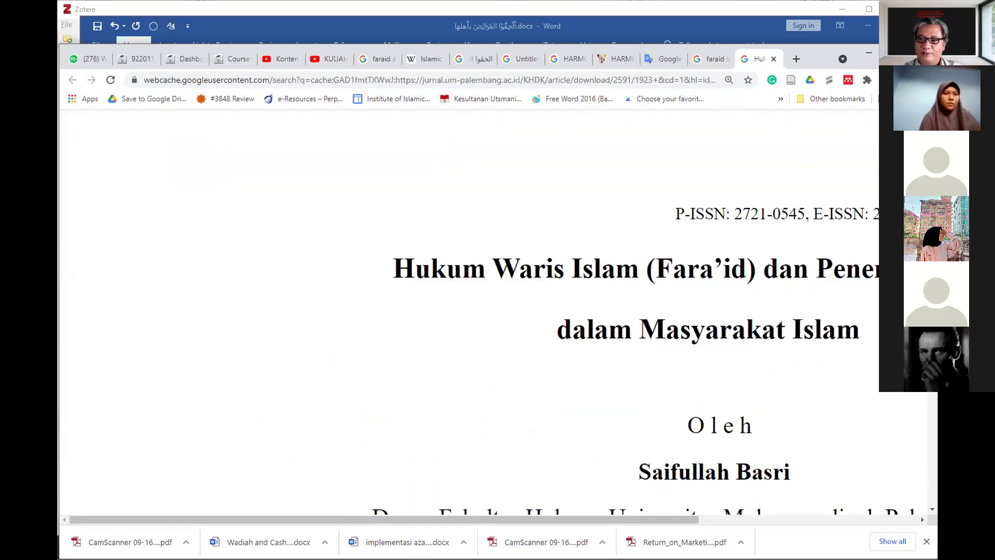
Search Google for the cached article's title and author, and open the journal's "HUKUM WARIS ISLAM (FARA'ID)" article page in a new tab.
left_click(842, 58)
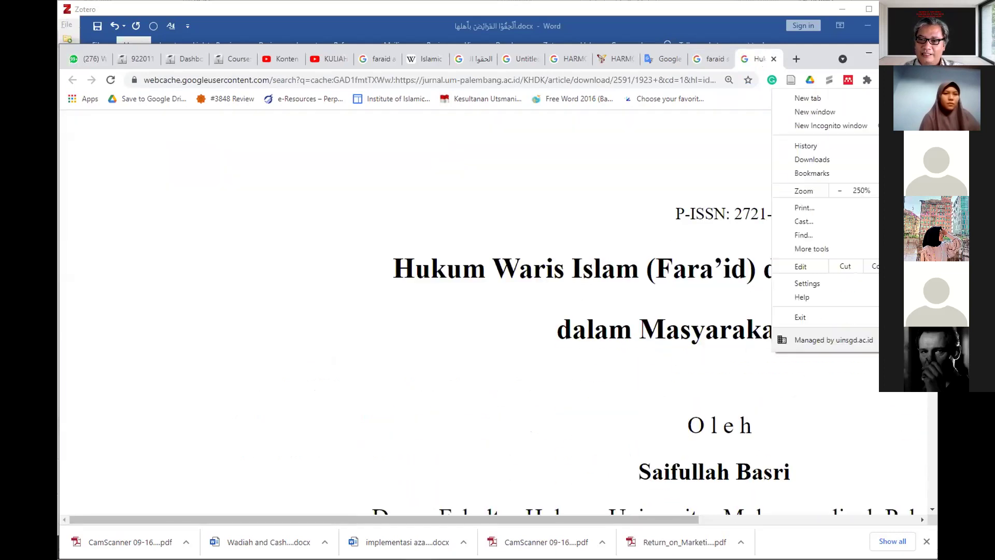
left_click(837, 193)
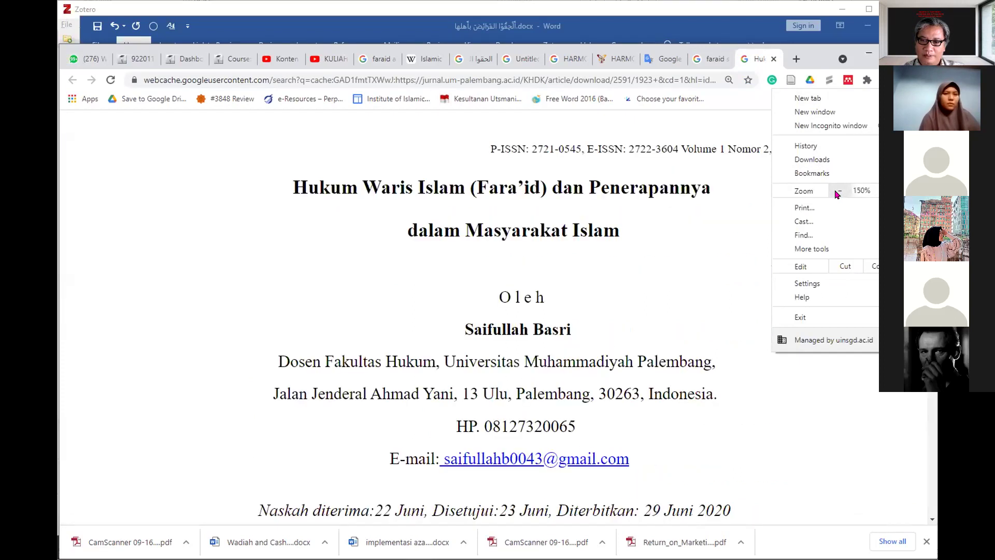
left_click(837, 193)
left_click(836, 193)
left_click(836, 193)
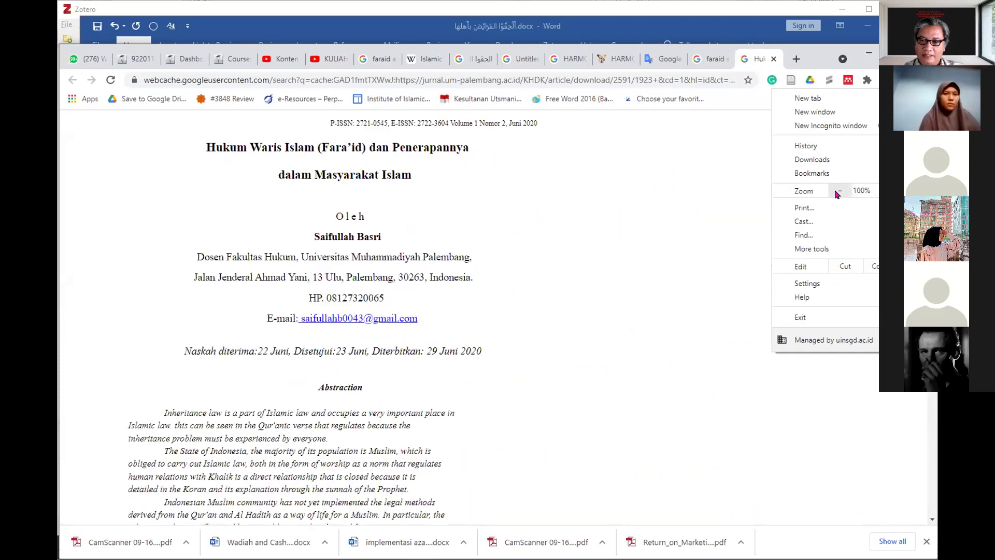
left_click(520, 219)
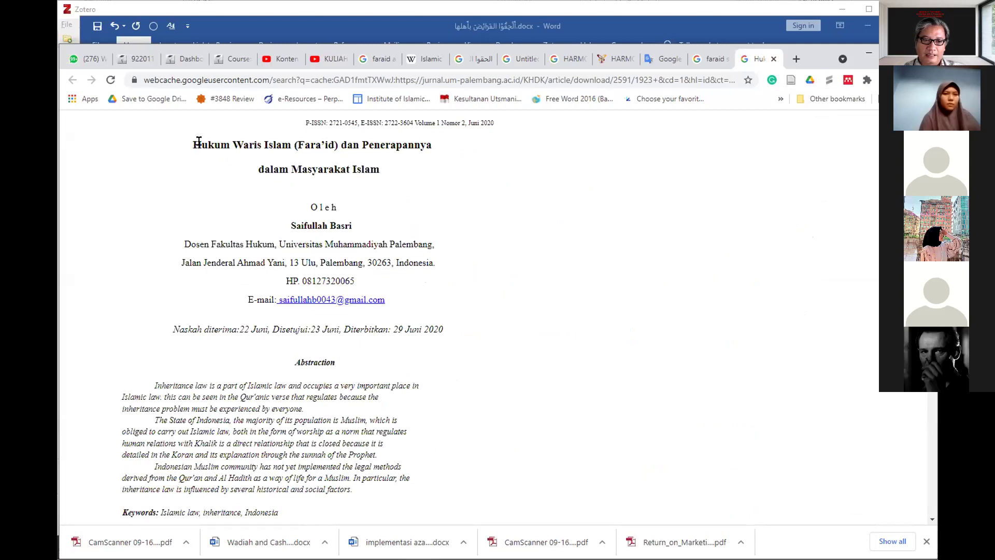
left_click_drag(191, 142, 348, 223)
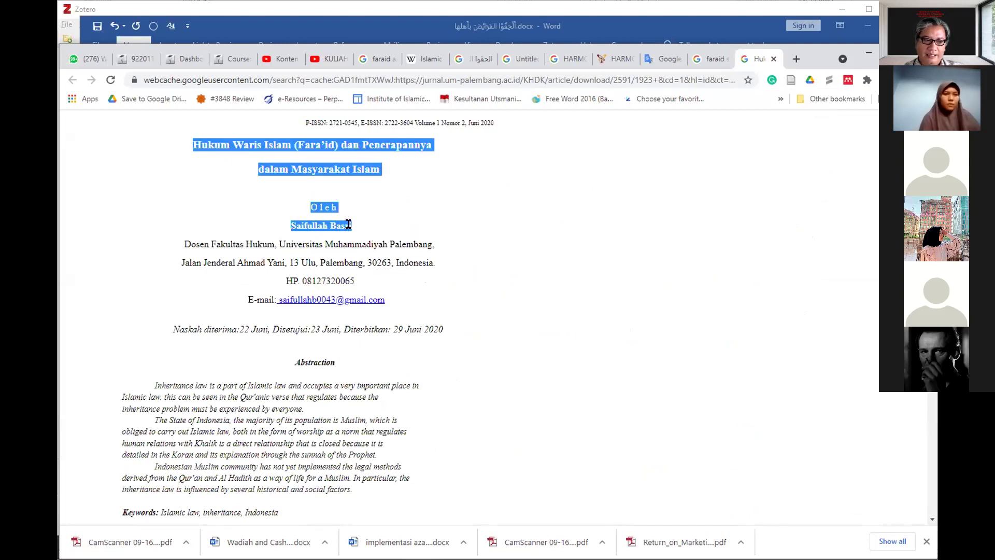
right_click(369, 171)
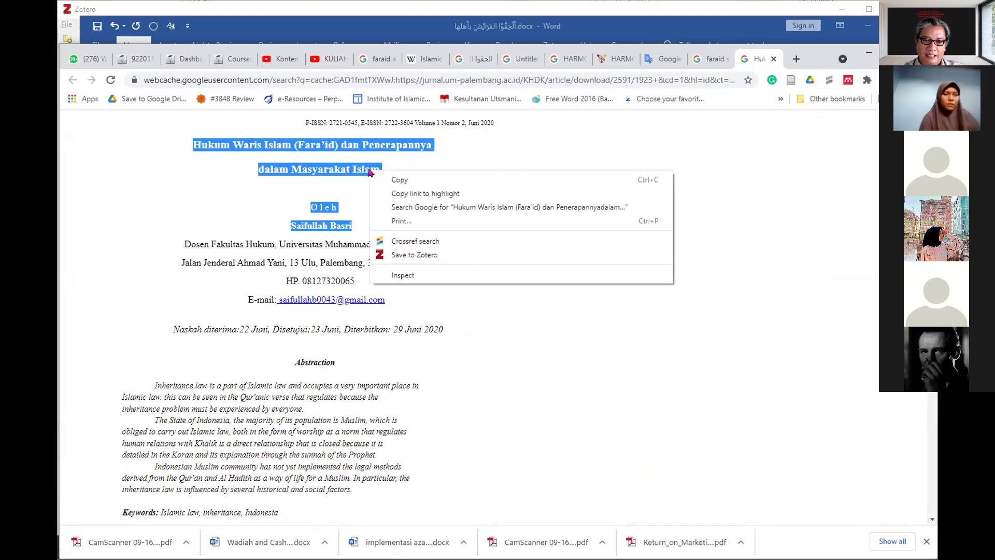
left_click(448, 207)
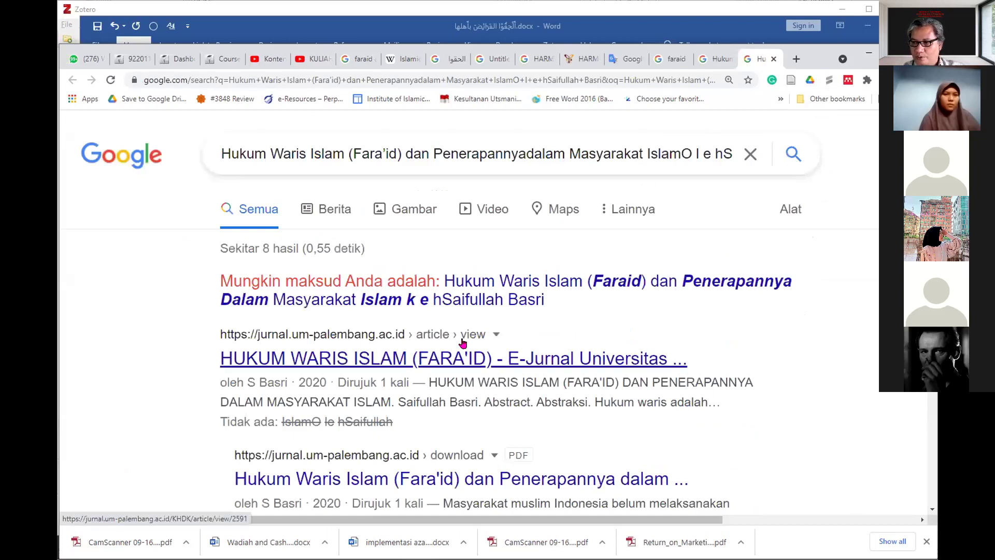
right_click(523, 361)
left_click(549, 368)
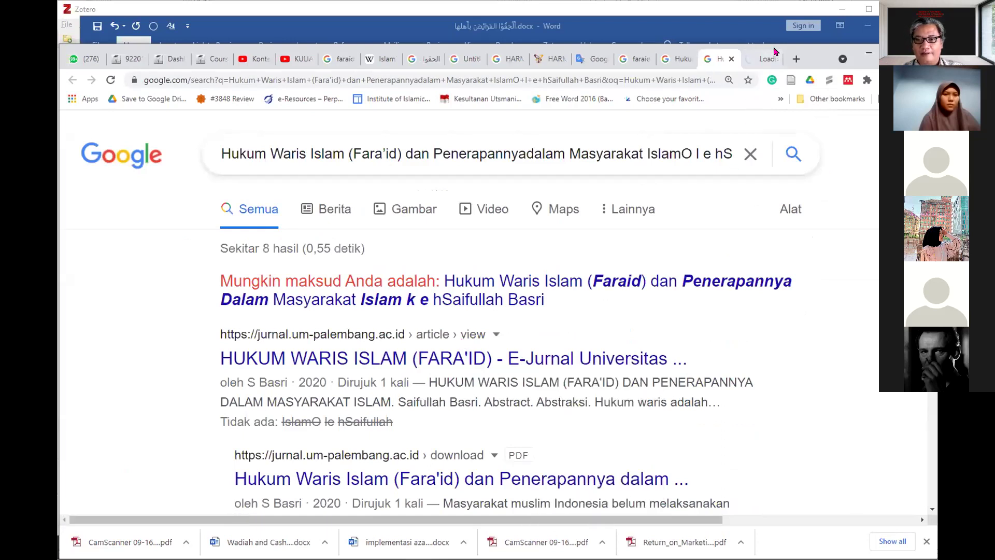
Save the open journal article to the HADIS AHKAM KELUARGA collection with the Zotero Connector, and select its record in Zotero.
left_click(762, 58)
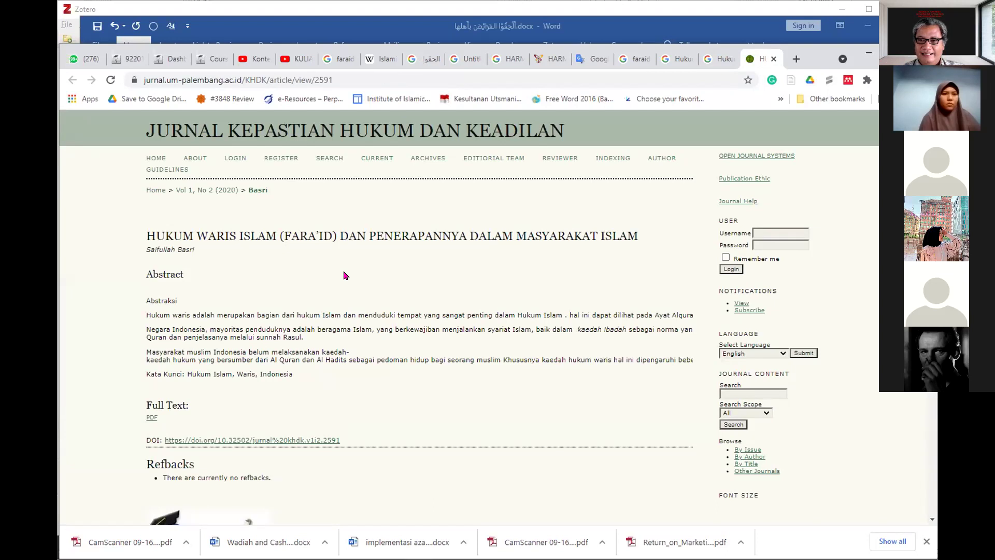
left_click(791, 82)
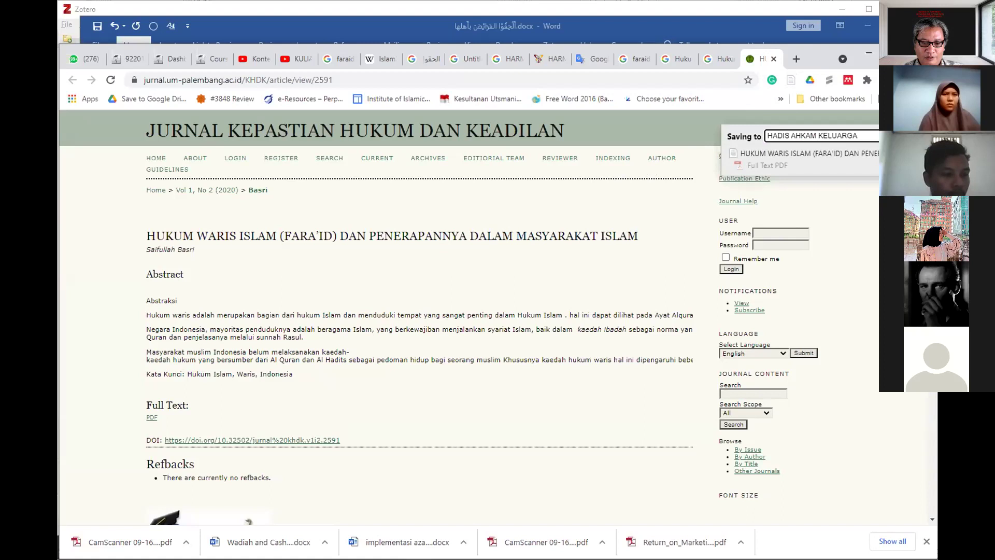
key("alt+Tab")
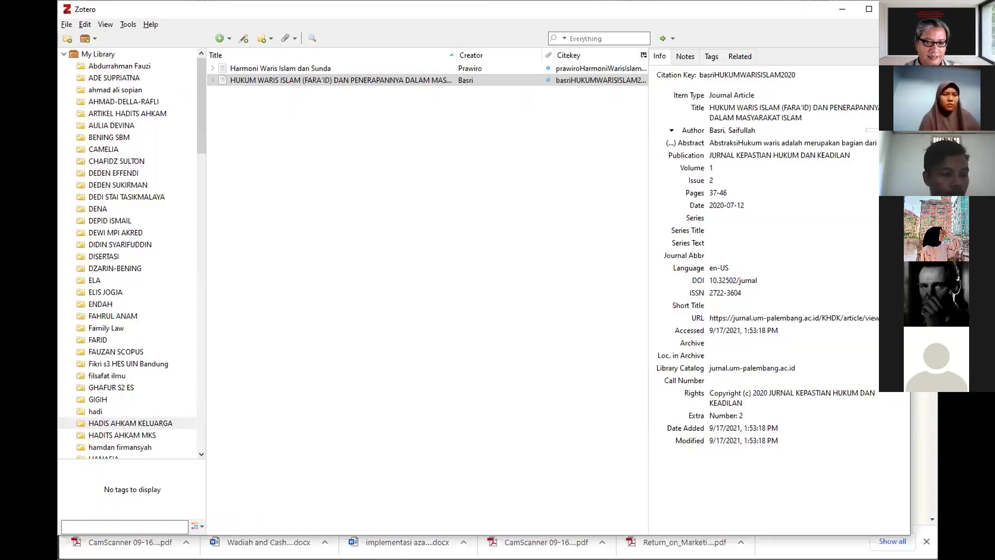
left_click(269, 81)
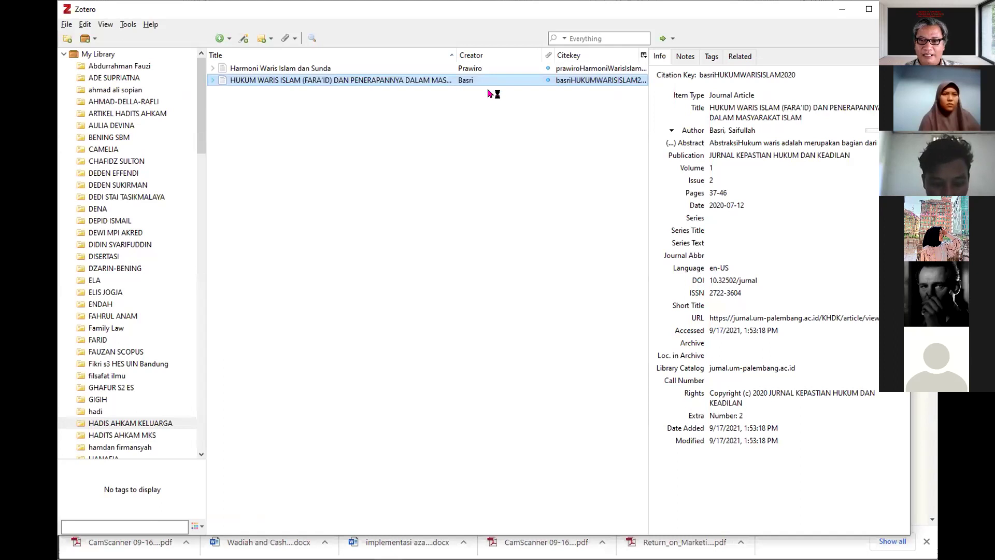
Convert the title of the saved journal article to title case.
left_click(746, 130)
left_click(751, 111)
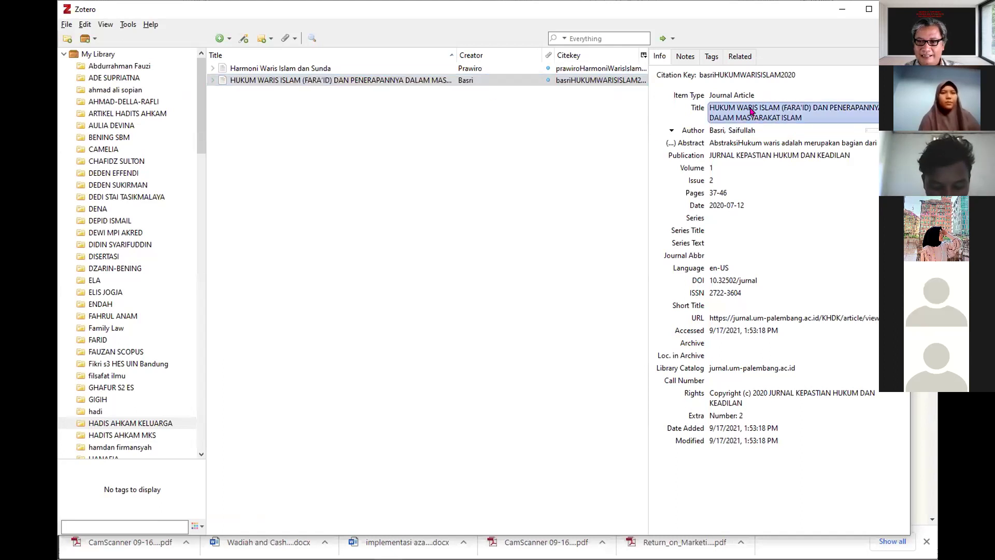
right_click(755, 110)
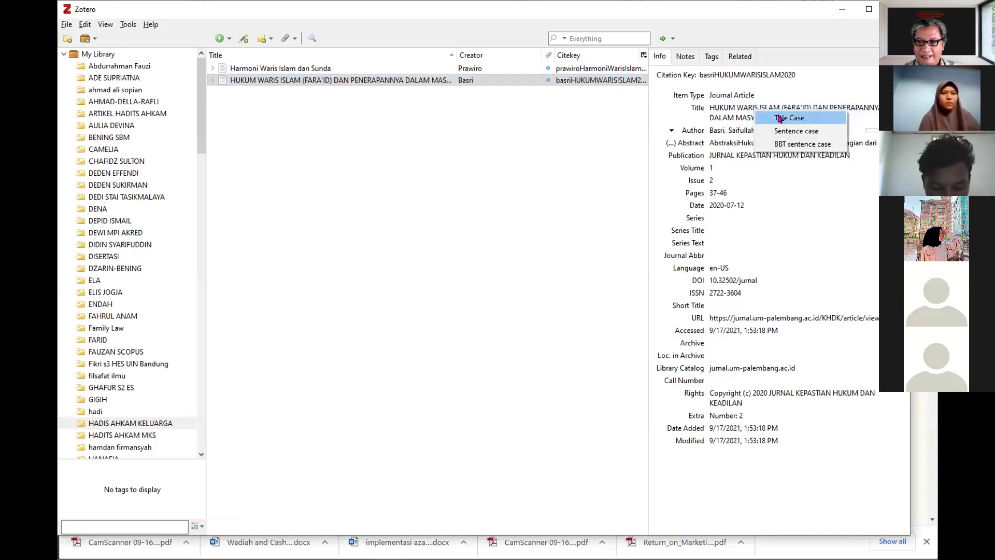
left_click(780, 118)
Try to capitalise the F of "Fara'id" and lowercase "dan" in the article title.
left_click(765, 116)
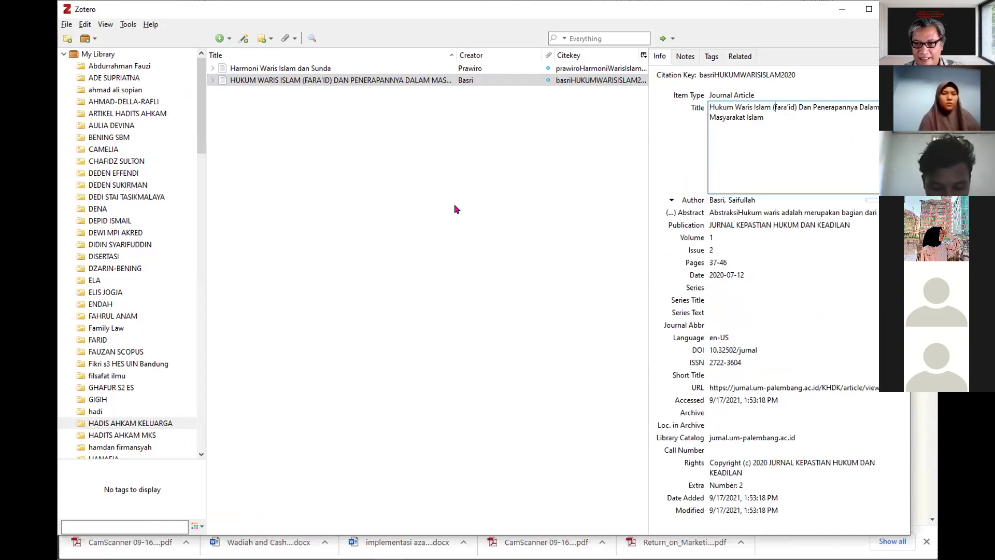
key("BackSpace")
type("F")
key("Right")
key("Right")
key("Right")
key("Right")
key("Right")
key("Right")
key("Right")
key("Right")
key("shift+Right")
type("d")
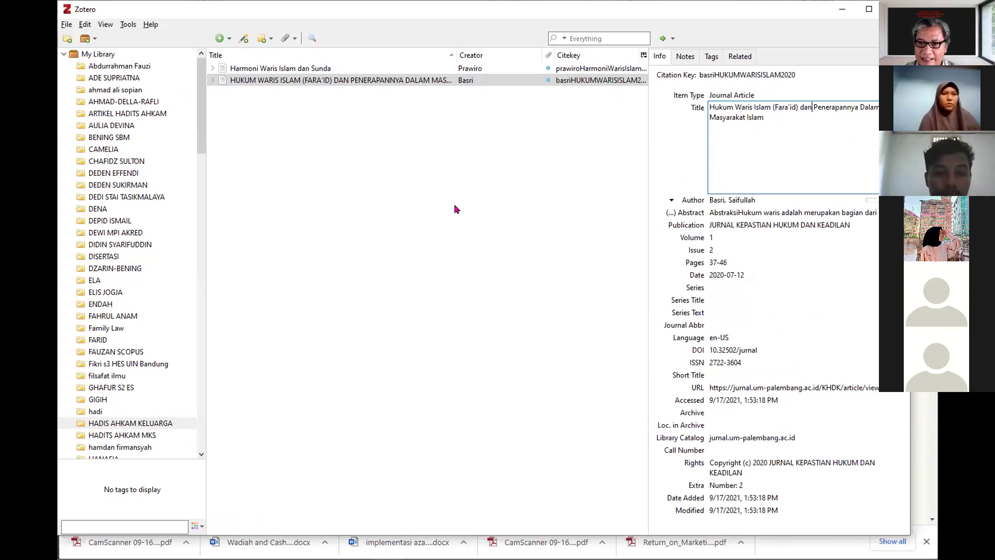
key("Return")
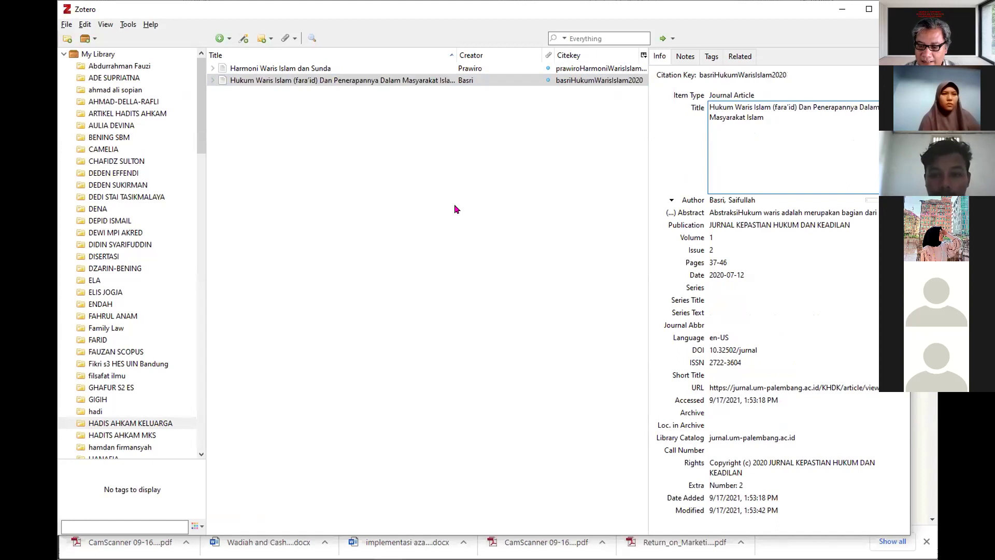
Change "Dalam" to lowercase "dalam" in the article title and save the field.
key("Right")
key("Right")
key("Right")
key("Right")
key("Right")
key("Right")
key("Right")
key("Right")
key("Right")
key("Right")
key("Right")
key("Right")
key("Right")
key("Right")
key("Right")
key("Right")
key("Right")
key("Right")
key("Right")
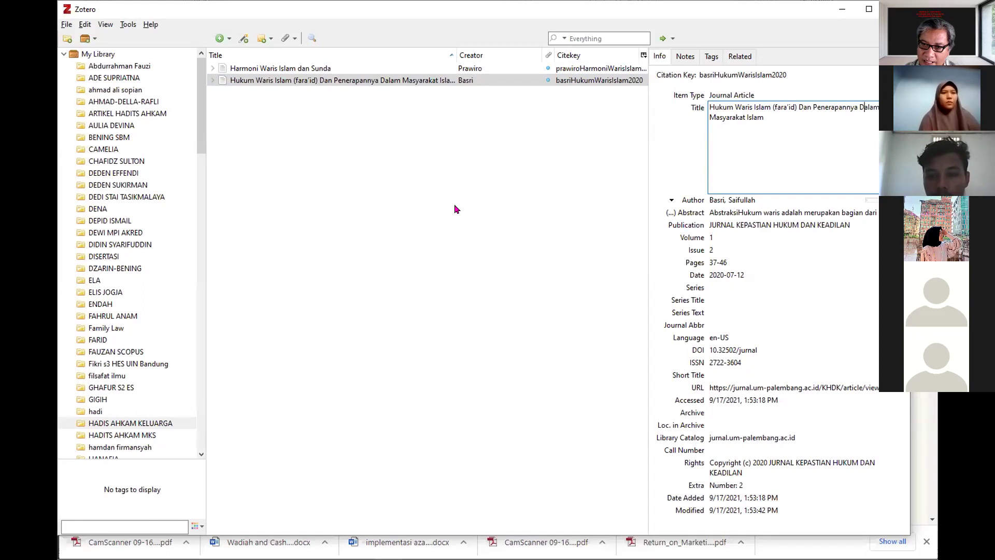
type("d")
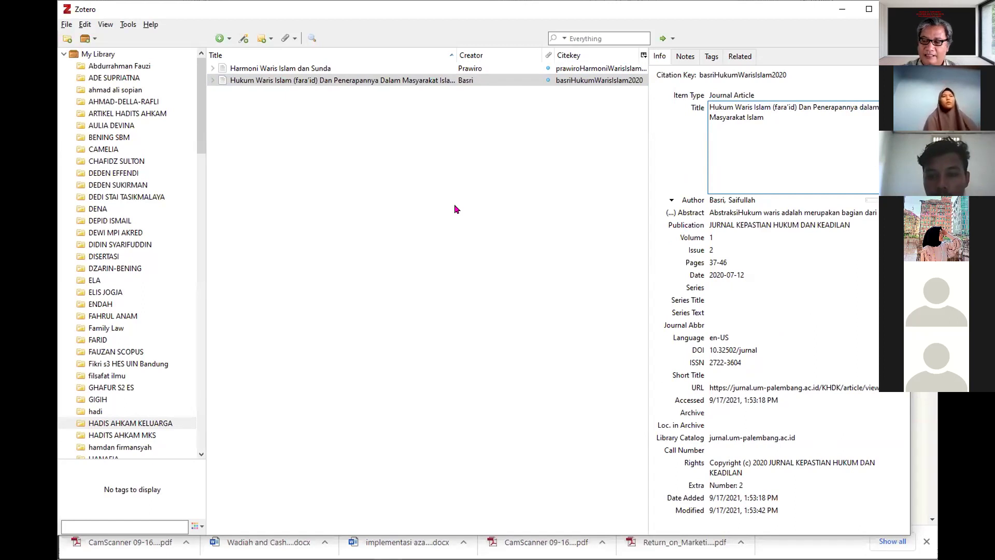
left_click(735, 141)
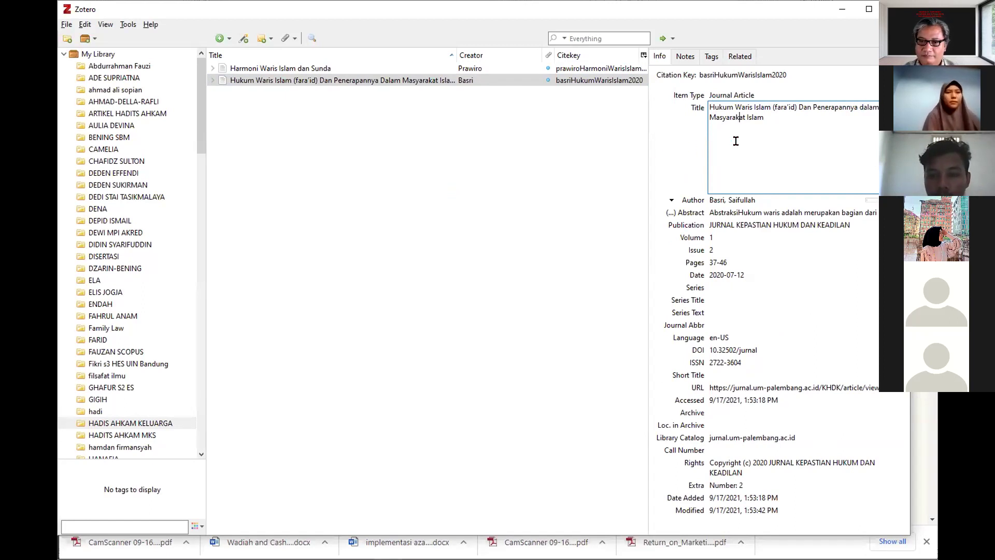
key("Return")
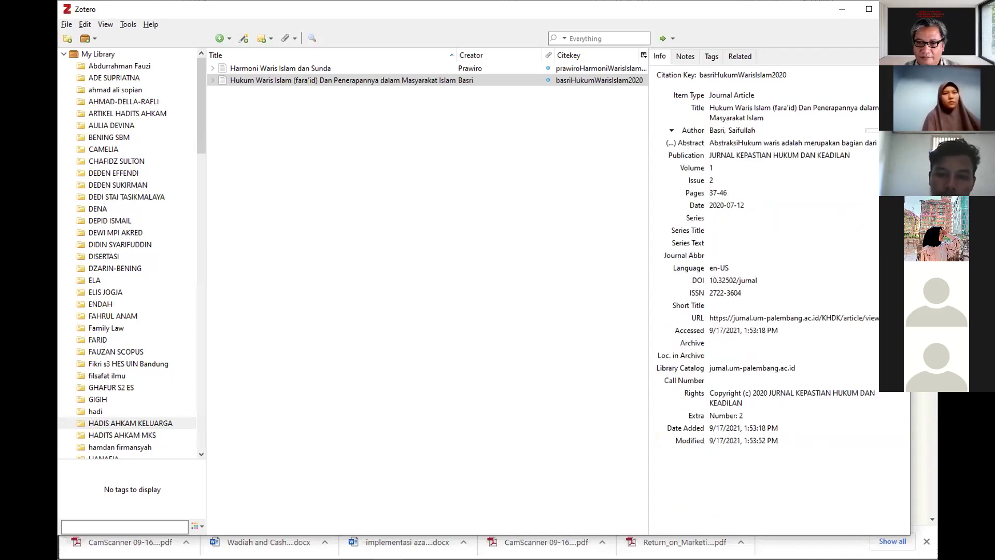
Capitalise the F of "Fara'id" in the article title and save the field.
left_click(773, 109)
left_click(781, 107)
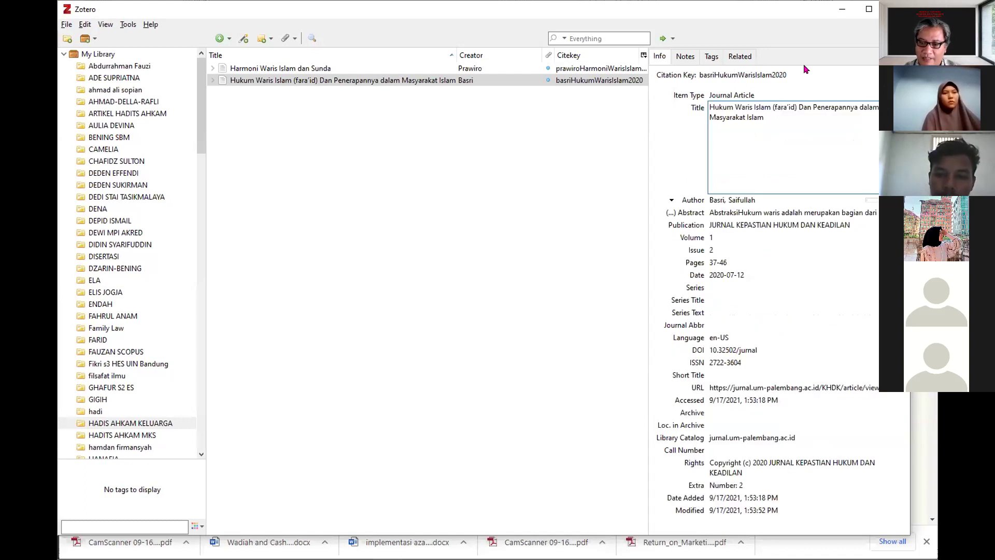
type("F")
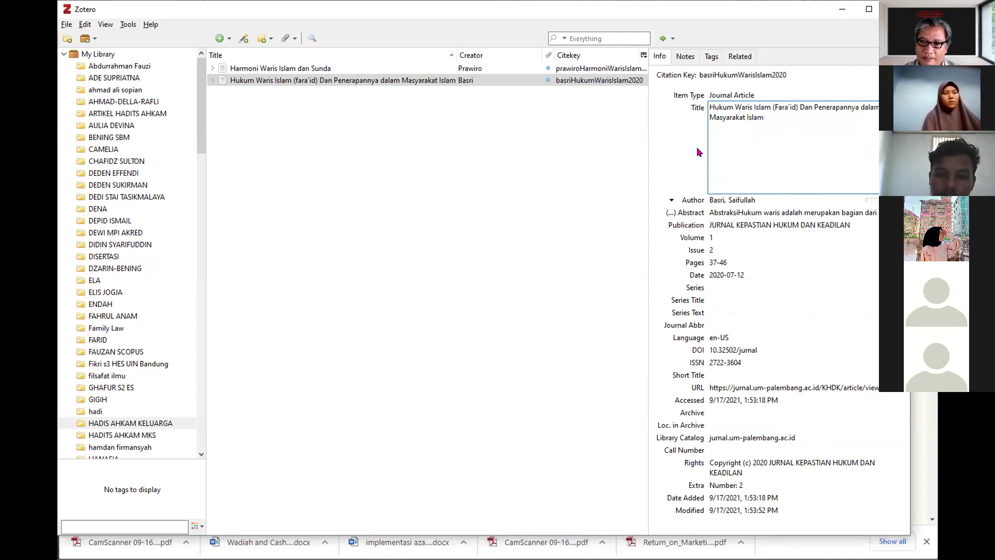
key("Return")
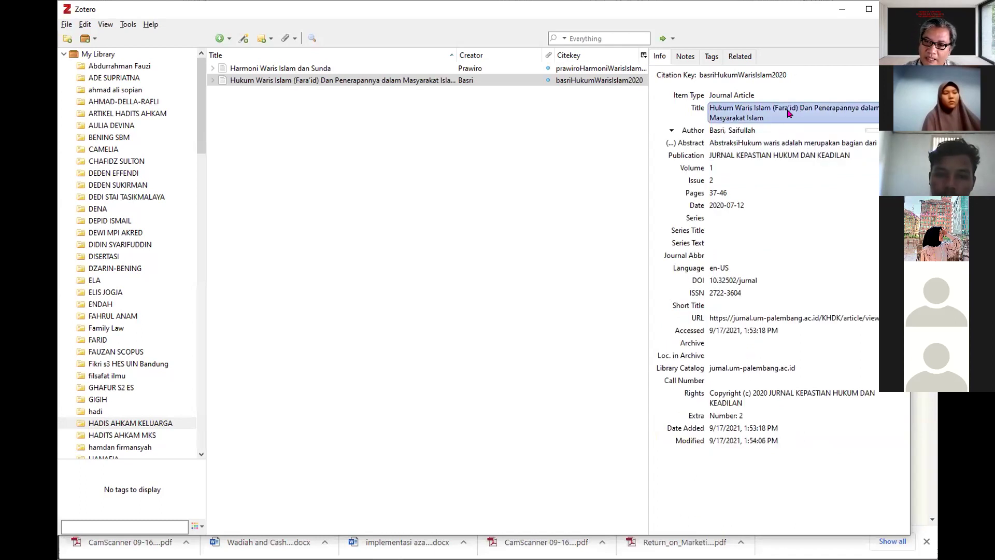
Convert the publication name to title case with lowercase "dan", giving "Jurnal Kepastian Hukum dan Keadilan".
right_click(750, 157)
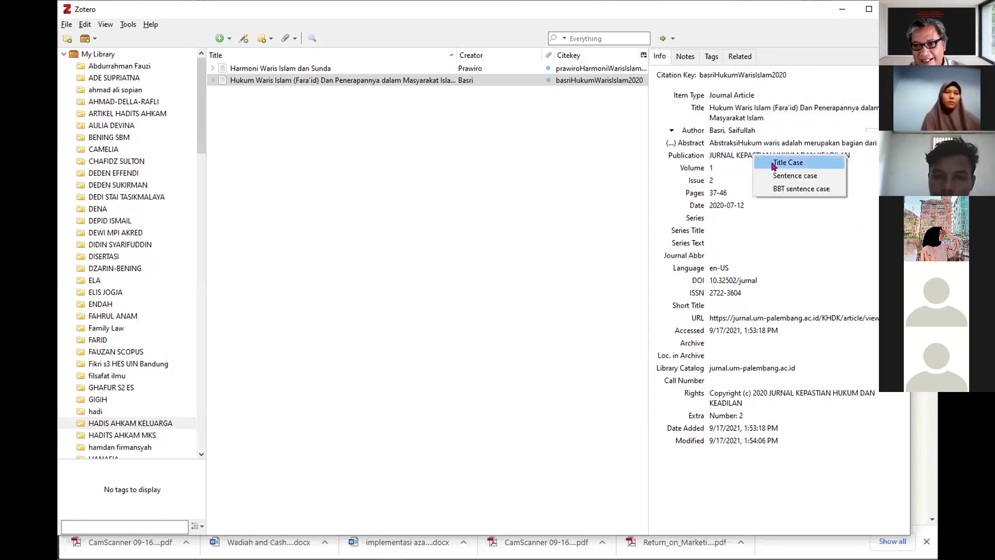
left_click(773, 163)
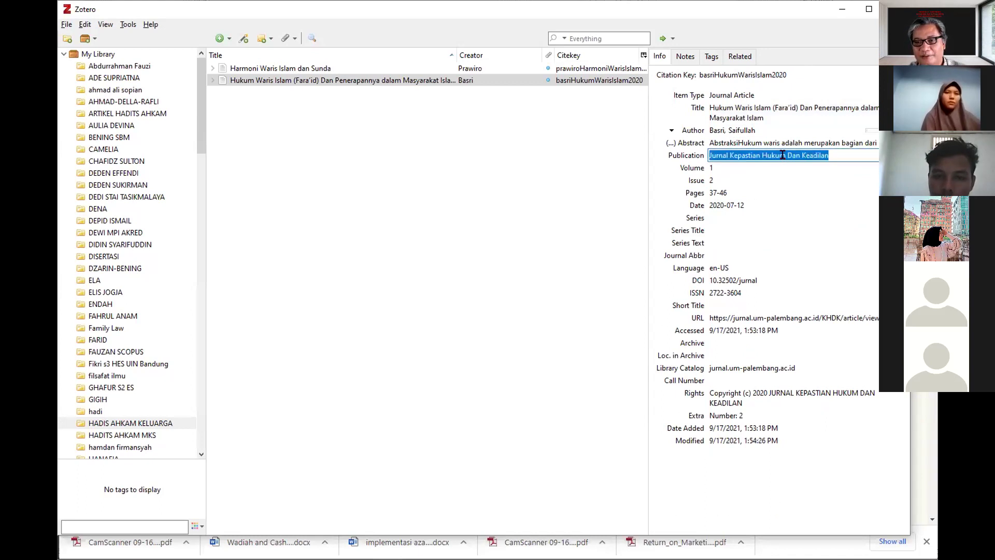
left_click(785, 151)
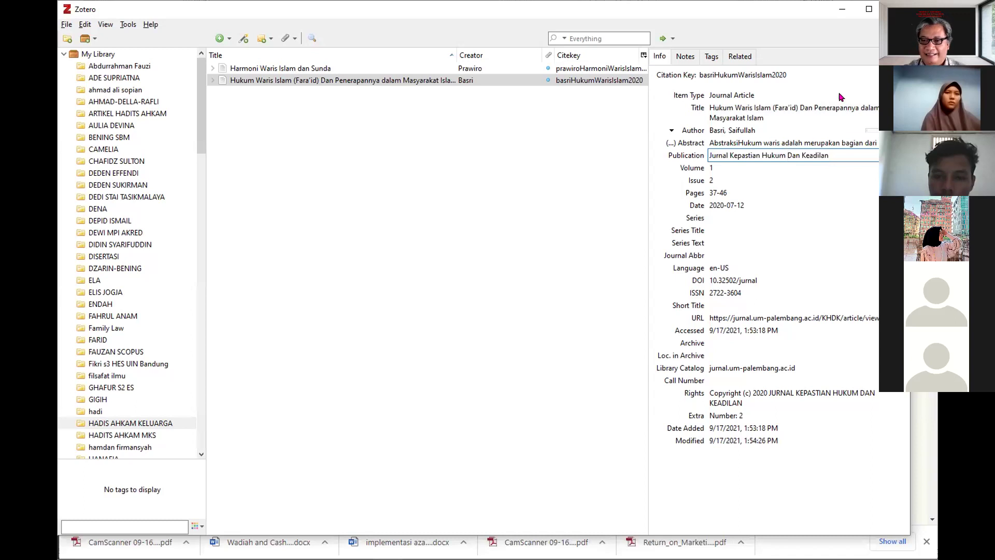
type("d")
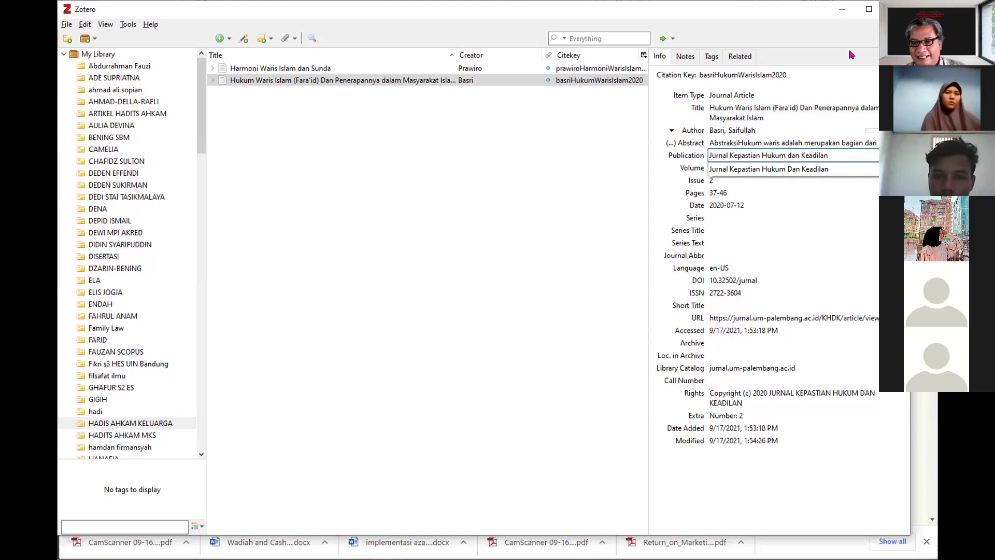
left_click(534, 226)
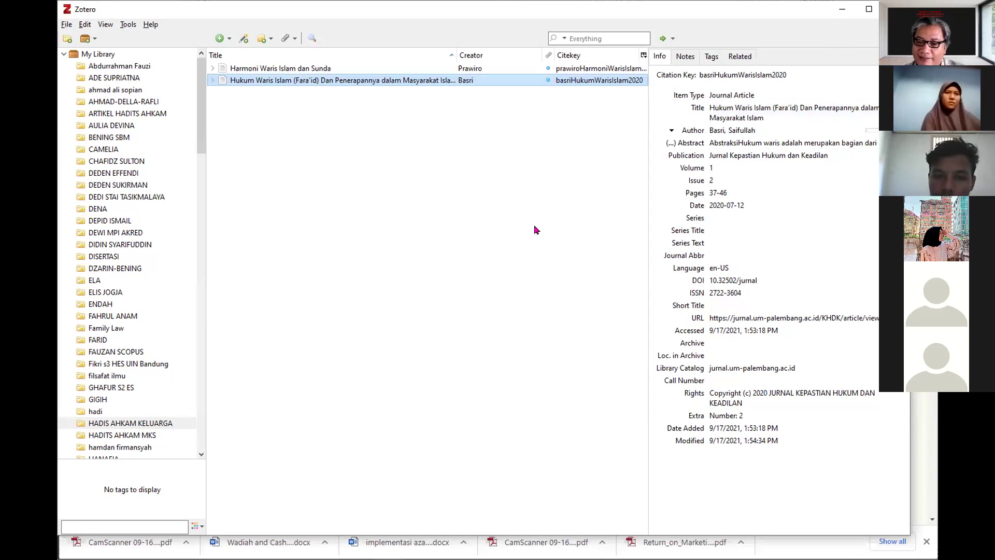
Copy the article's full title from its Zotero record and switch to the Word document.
left_click(789, 107)
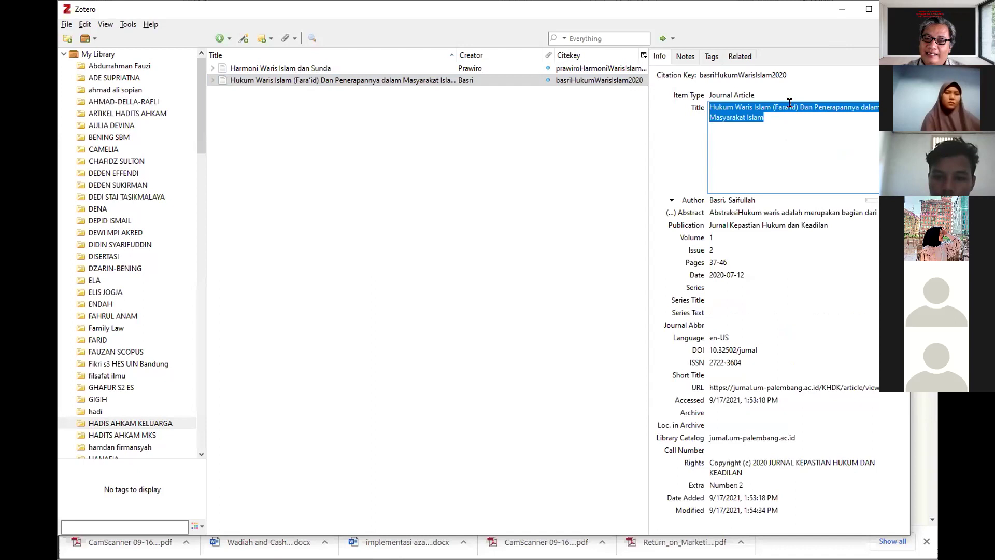
right_click(789, 102)
left_click(832, 147)
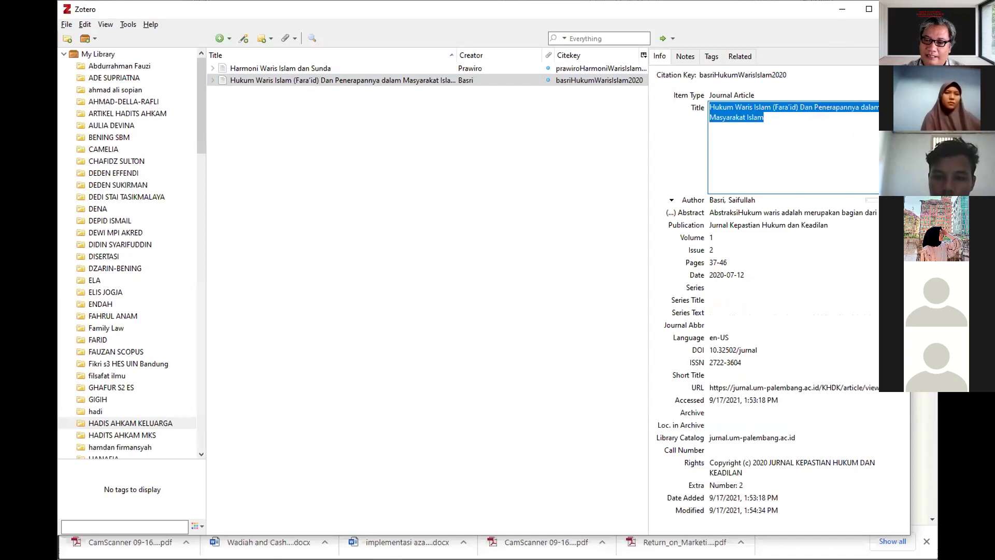
key("alt+Tab")
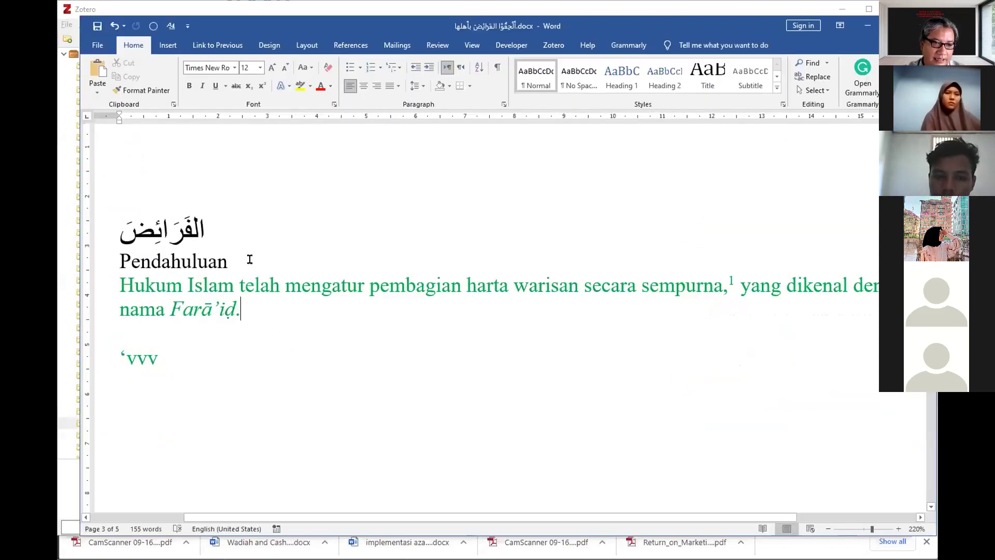
Insert a Zotero citation to "Hukum Waris Islam (Fara'id) Dan Penerapannya dalam Masyarakat Islam" after "Farā’iḍ." and view its footnote.
left_click(553, 46)
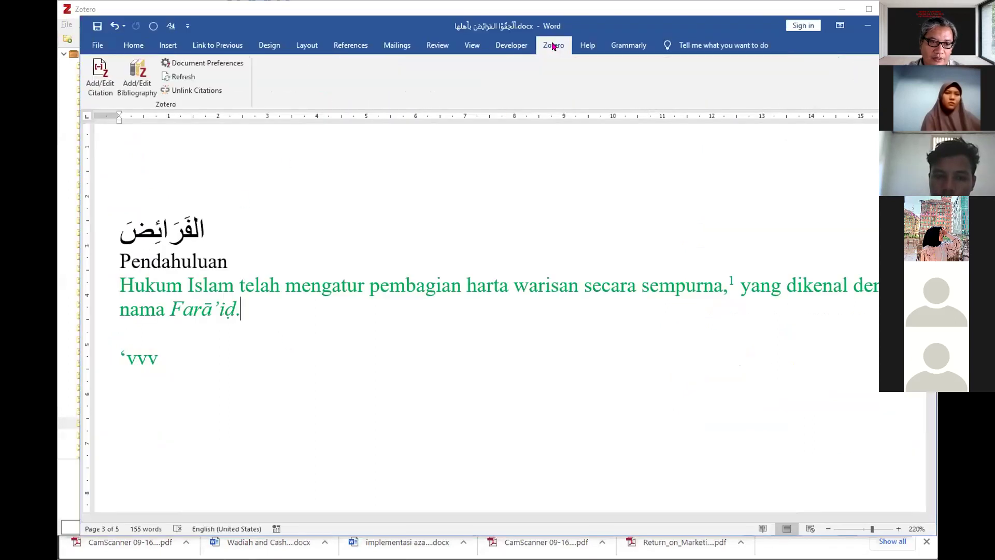
left_click(94, 76)
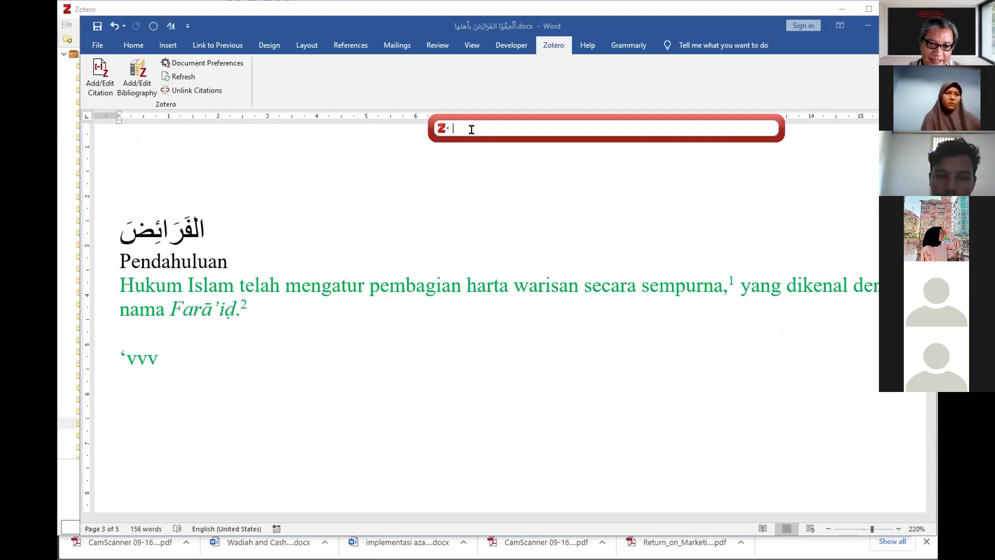
key("ctrl+v")
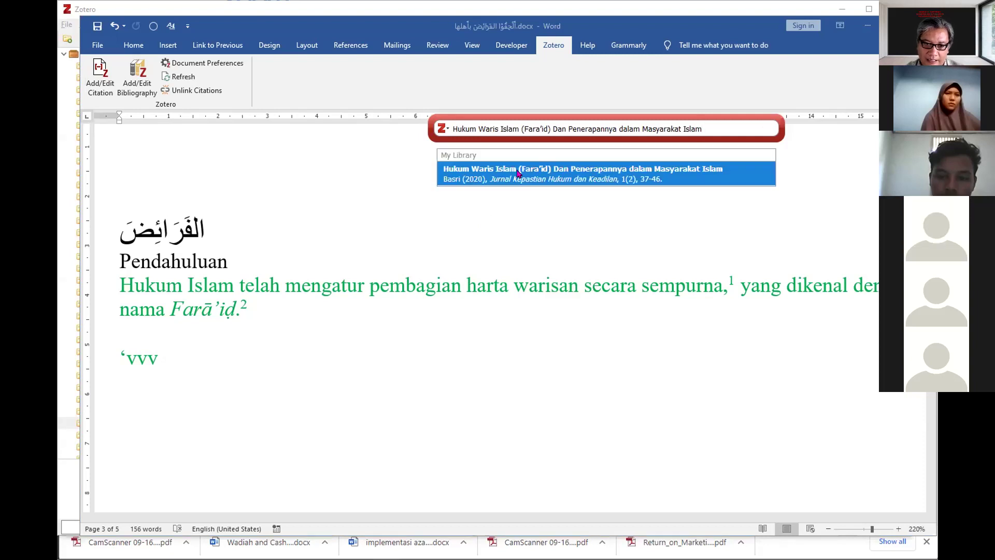
left_click(517, 173)
key("Return")
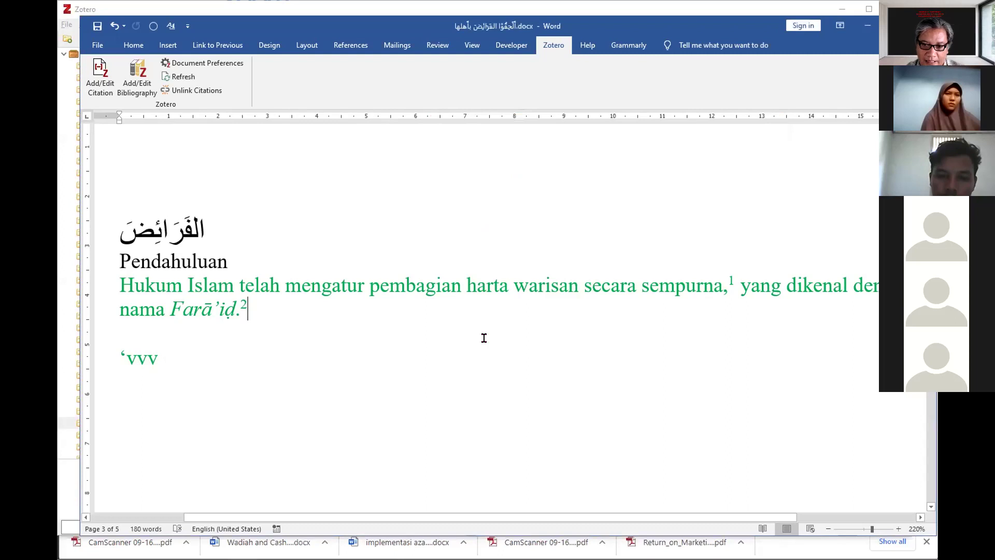
scroll(483, 338, "down", 3)
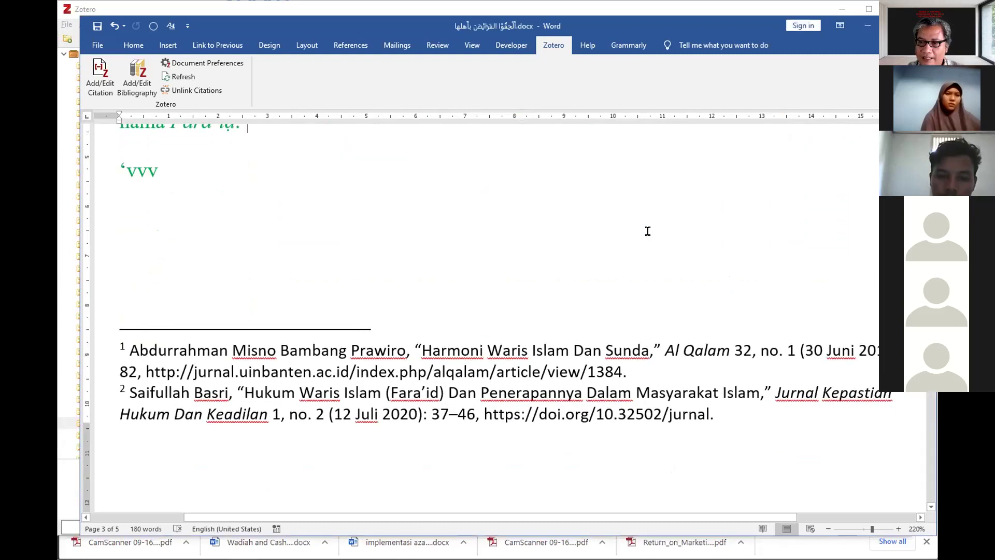
scroll(623, 220, "up", 1)
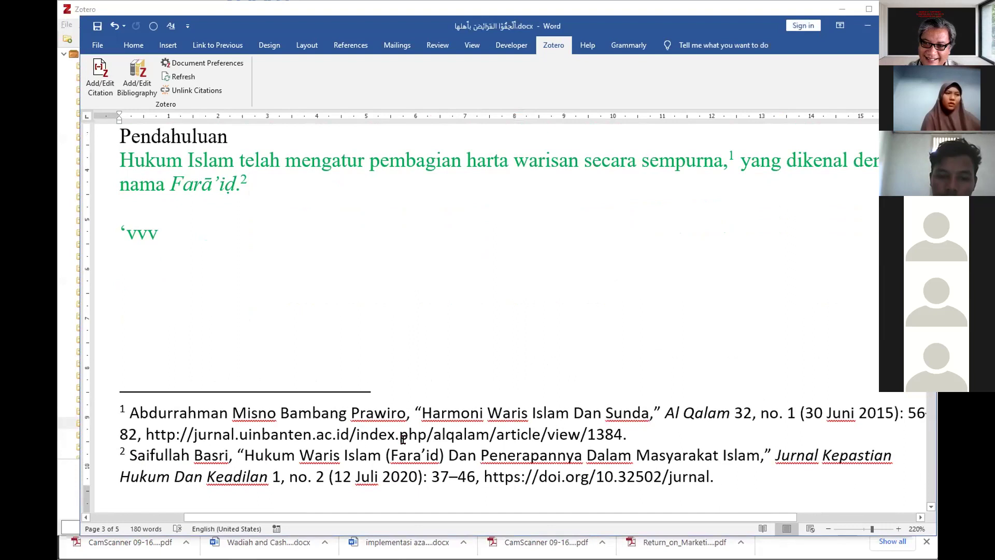
scroll(404, 435, "up", 1)
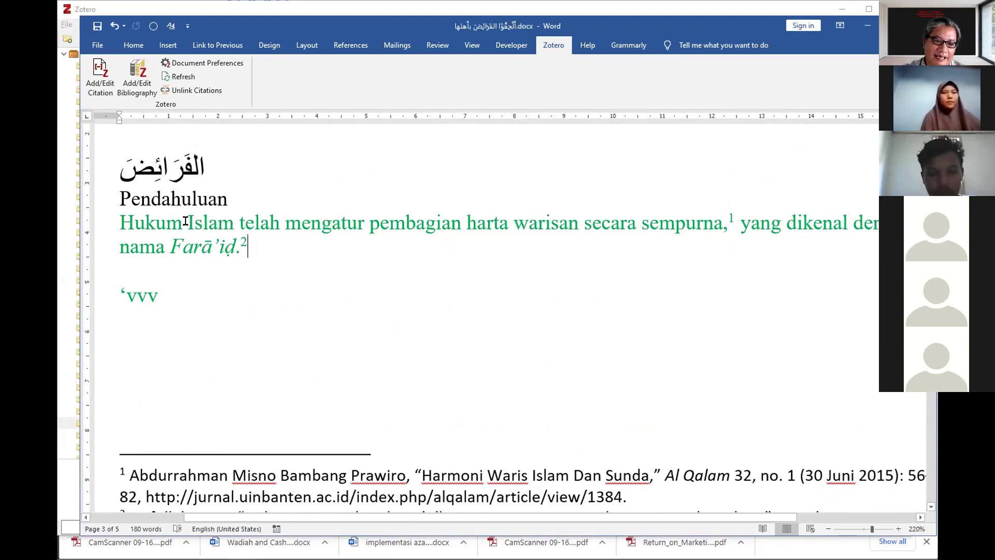
left_click_drag(207, 221, 554, 227)
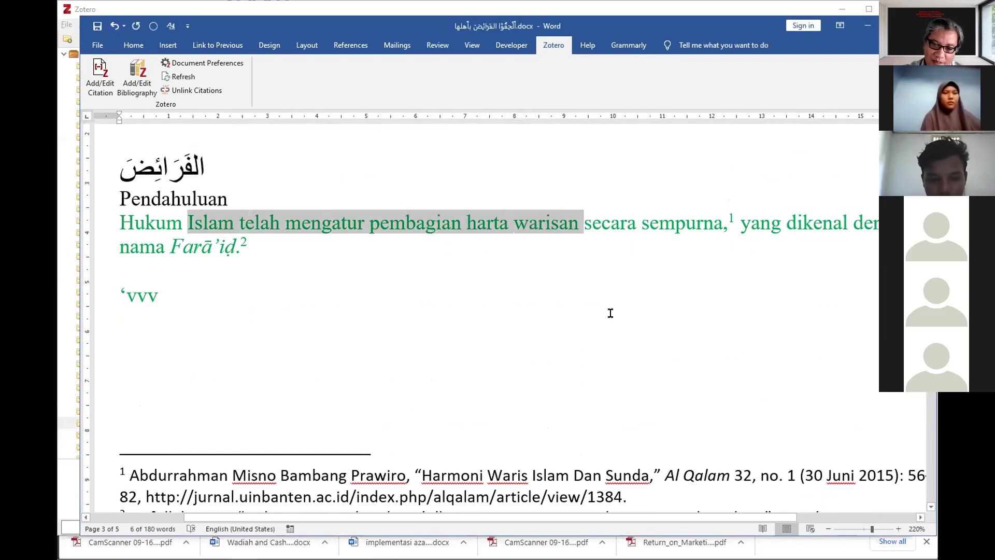
left_click(582, 221)
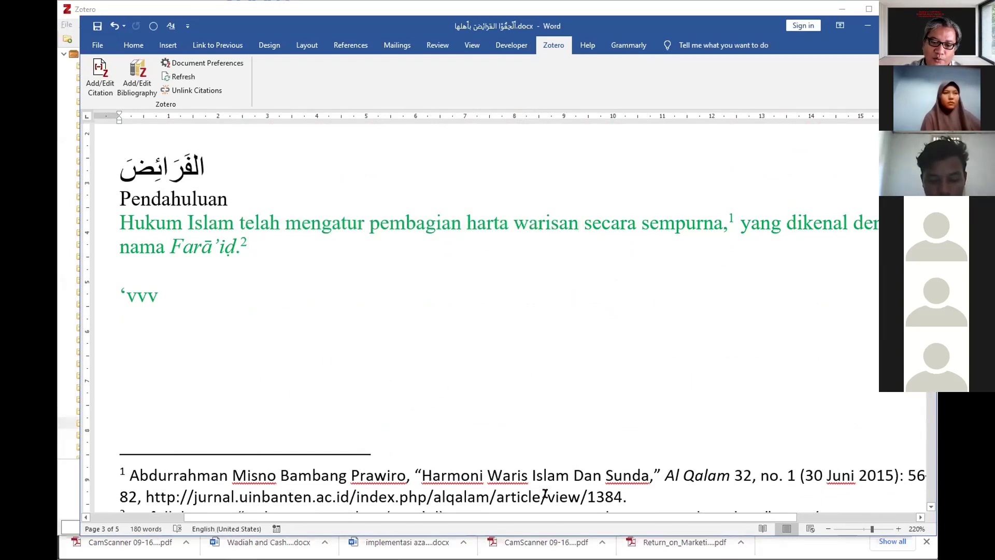
Switch to the browser and search Google Books for "Islam telah mengatur pembagian harta warisan" in a new tab.
key("alt+Tab")
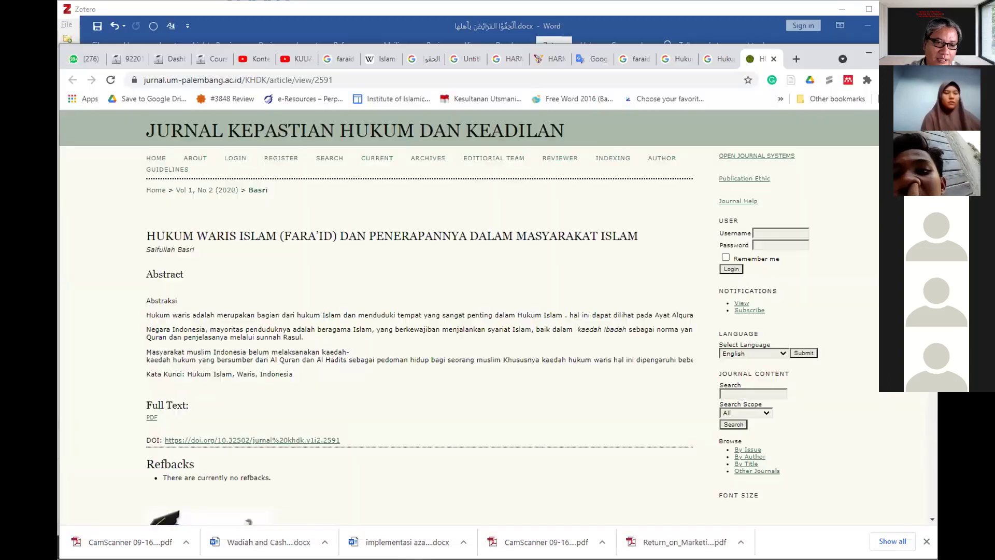
key("ctrl+t")
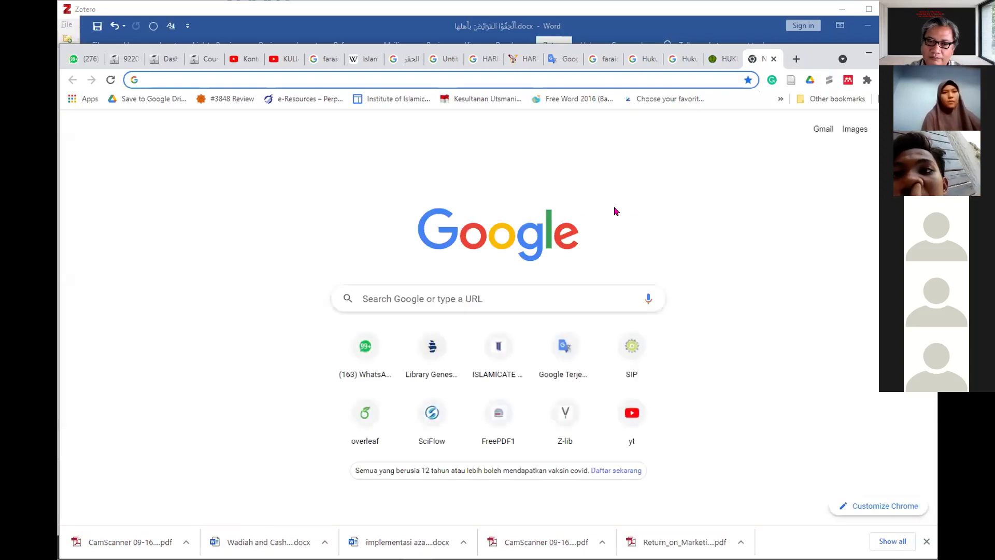
left_click(459, 293)
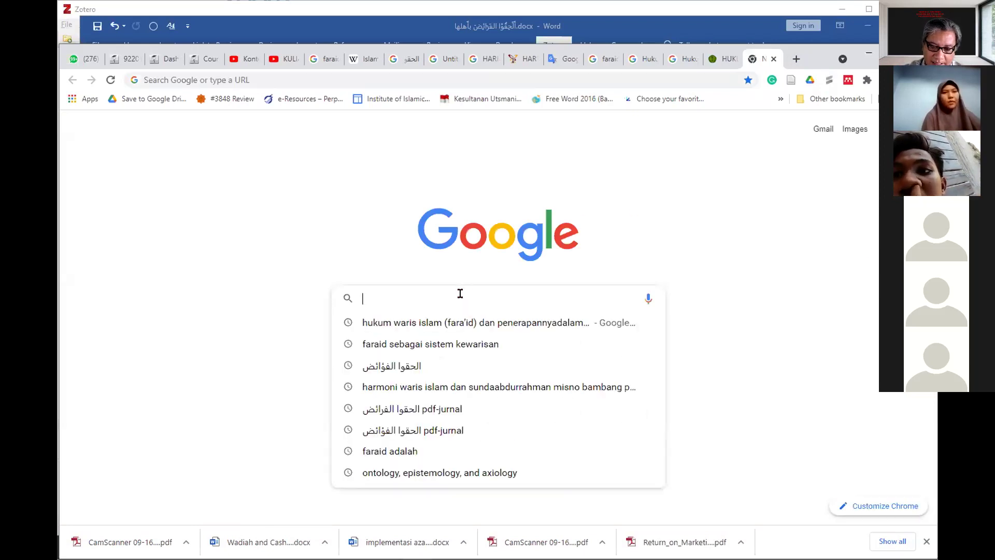
key("ctrl+v")
key("Return")
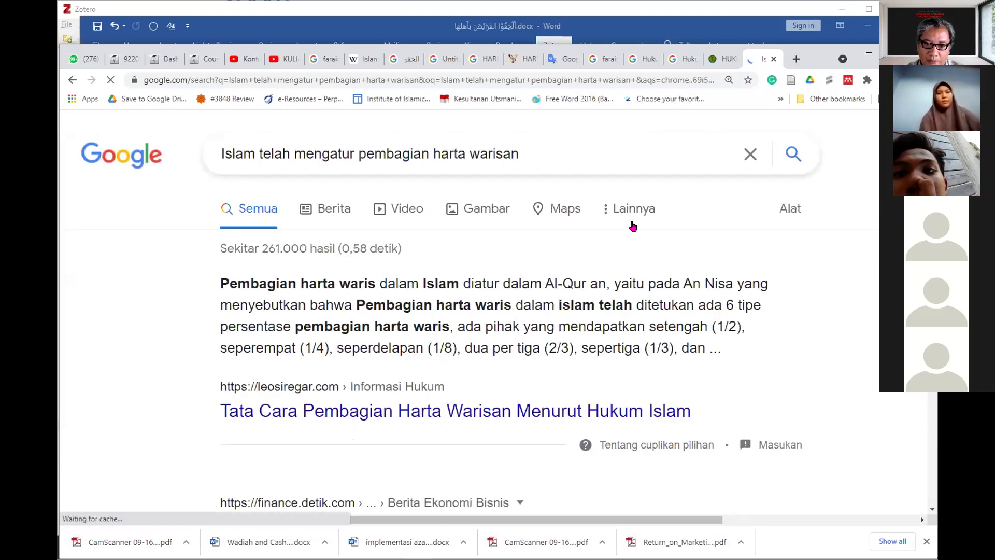
left_click(633, 217)
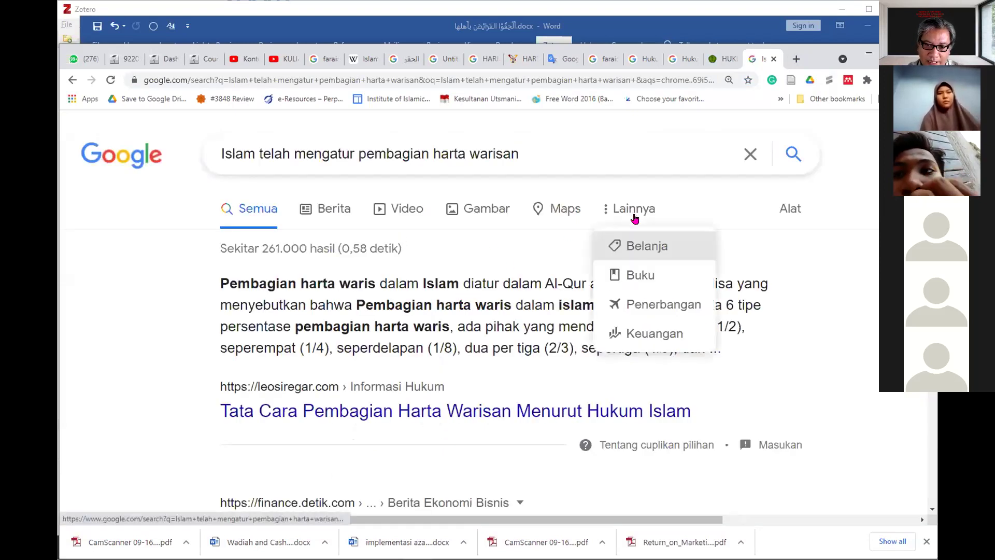
left_click(645, 281)
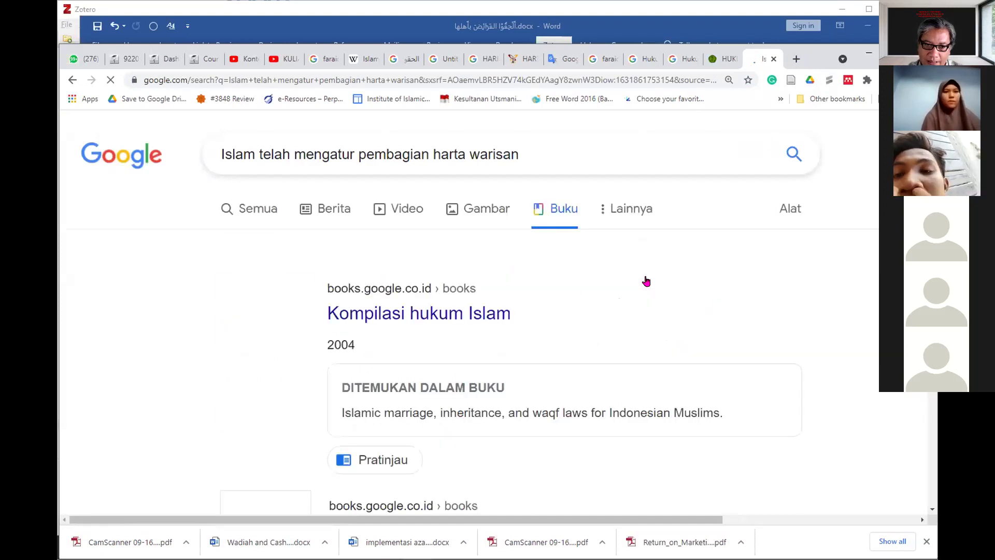
Look through the first page of book results for a suitable source on Islamic inheritance law.
scroll(542, 436, "down", 9)
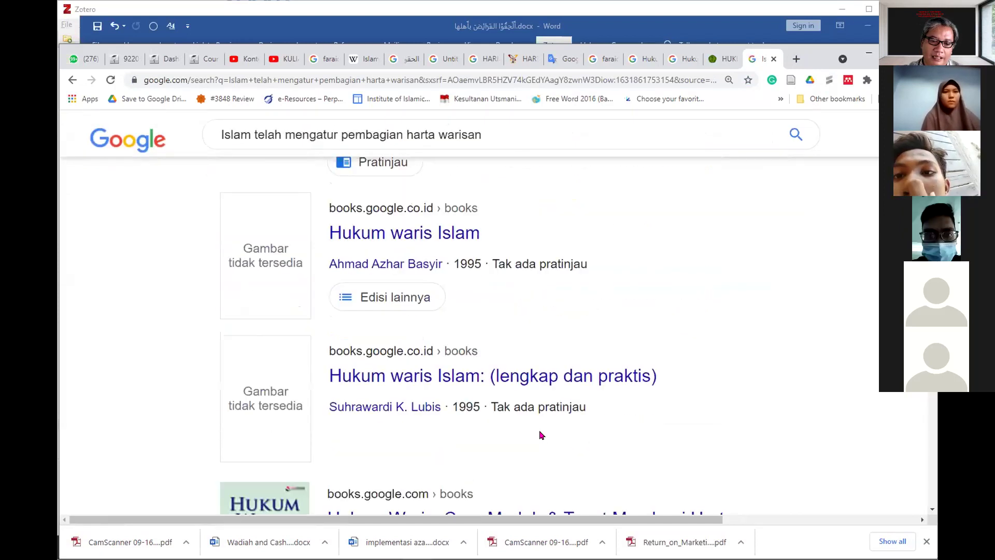
scroll(540, 434, "down", 4)
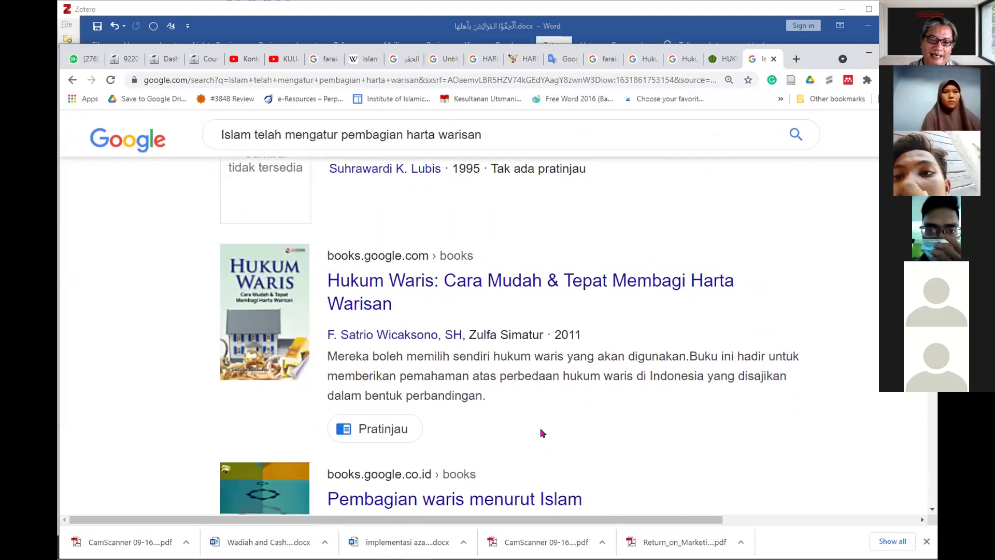
scroll(544, 425, "down", 6)
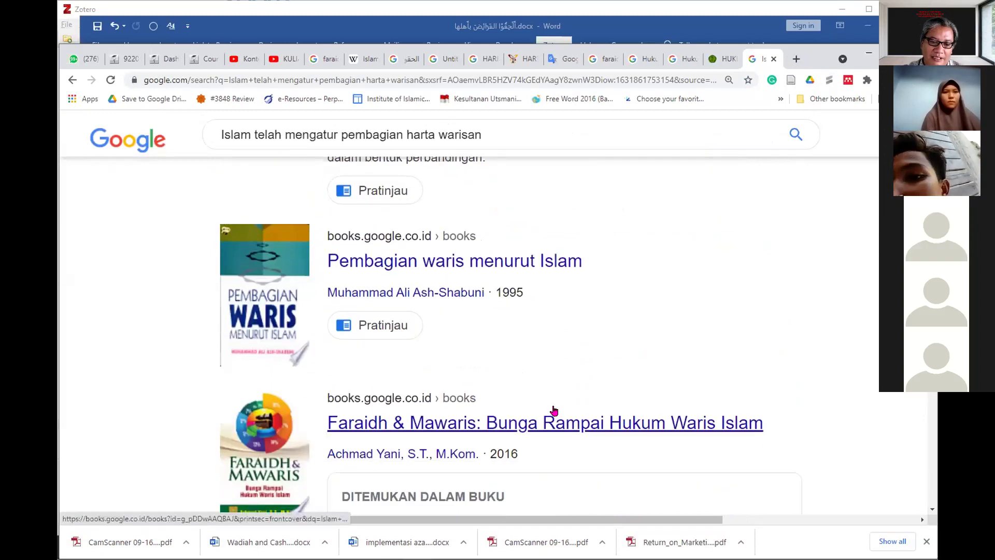
scroll(553, 410, "down", 5)
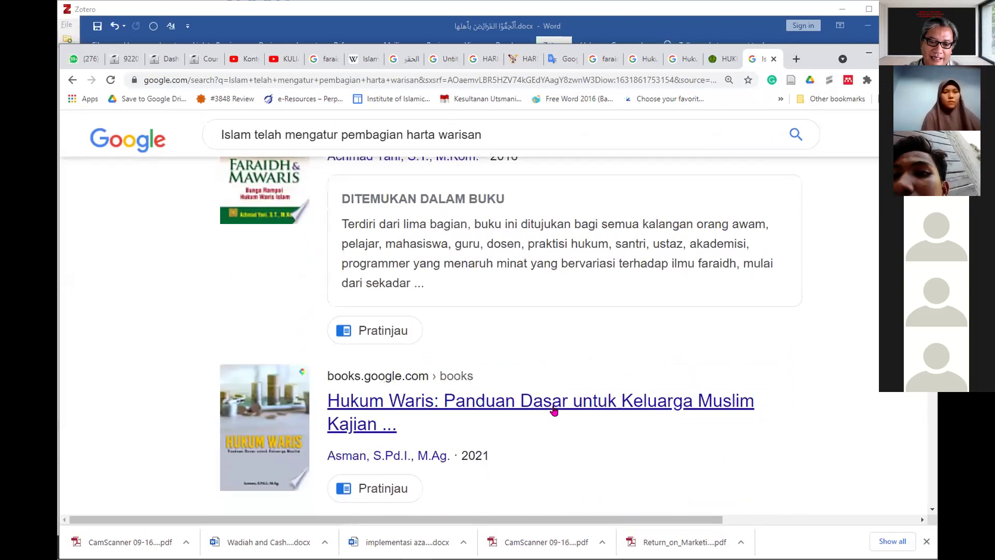
scroll(554, 410, "down", 2)
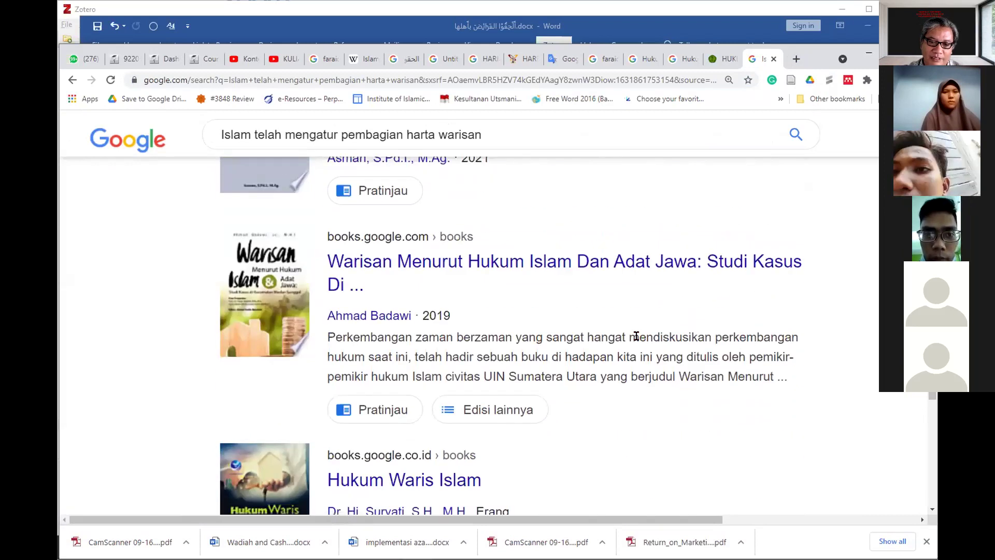
scroll(636, 335, "down", 3)
scroll(636, 336, "down", 3)
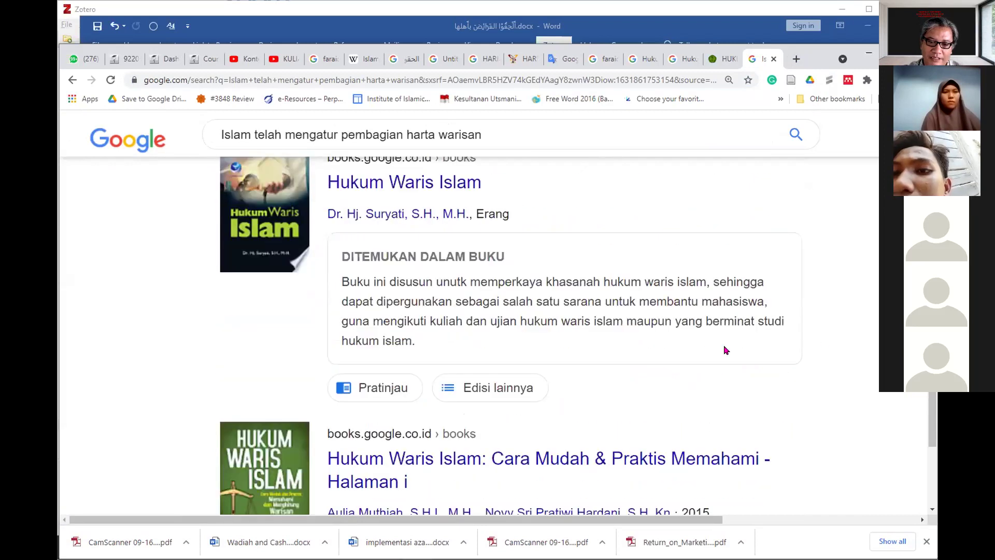
scroll(725, 349, "up", 1)
scroll(724, 349, "down", 4)
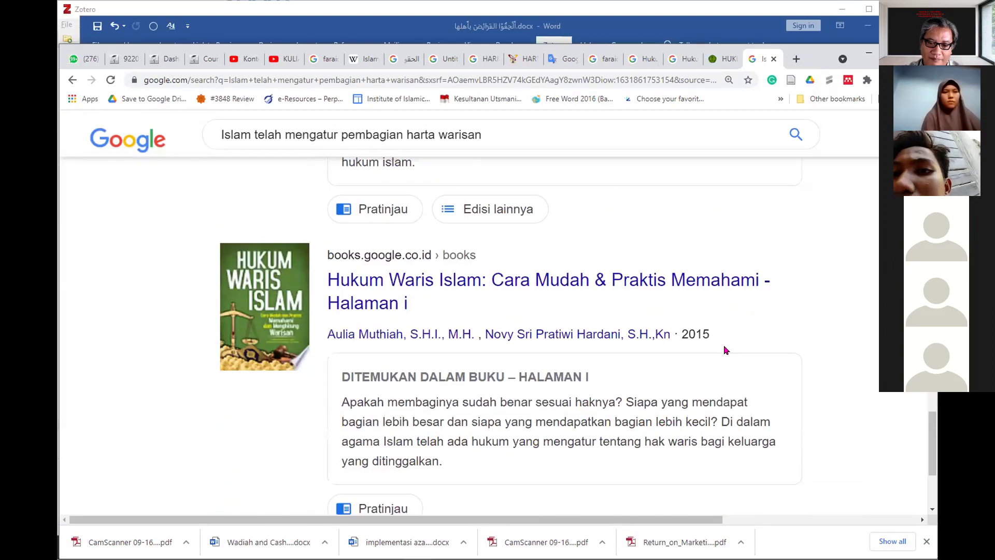
scroll(724, 350, "down", 1)
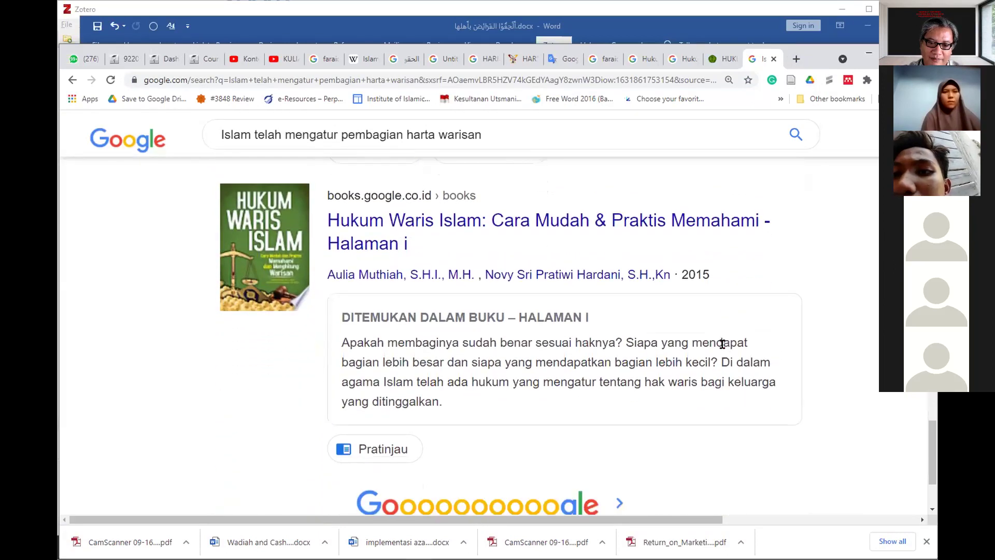
scroll(724, 345, "down", 2)
scroll(724, 344, "up", 1)
scroll(725, 344, "down", 1)
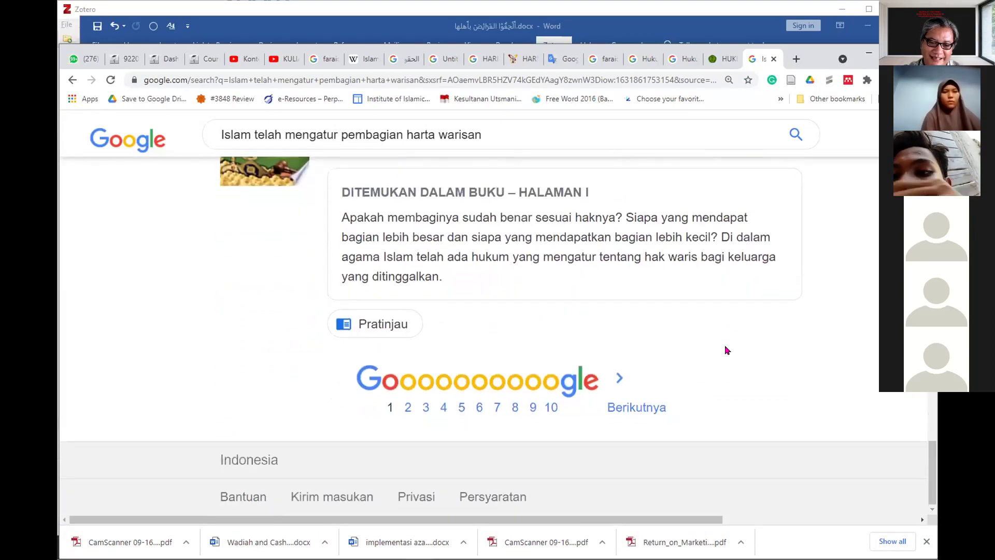
scroll(725, 346, "up", 2)
scroll(727, 349, "up", 4)
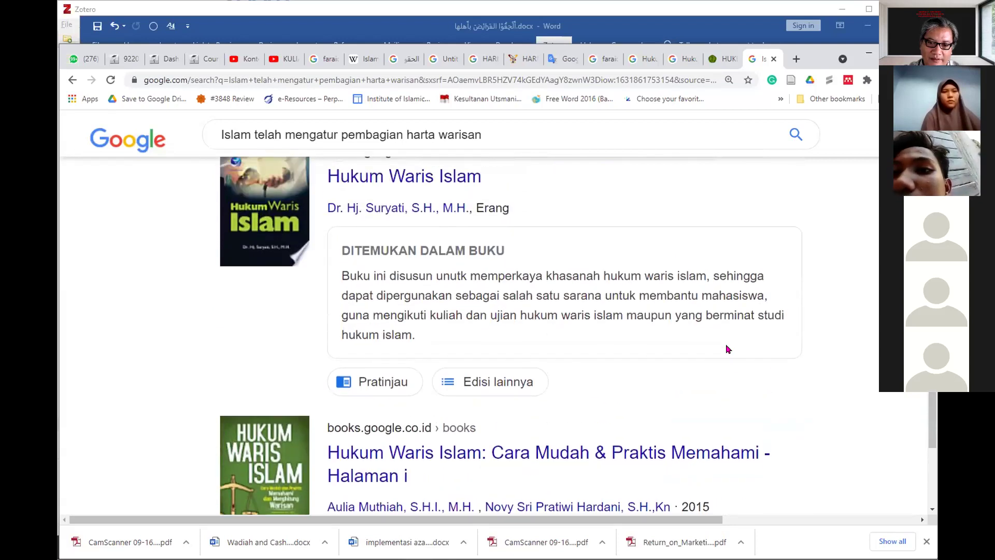
scroll(726, 346, "up", 2)
scroll(726, 343, "up", 3)
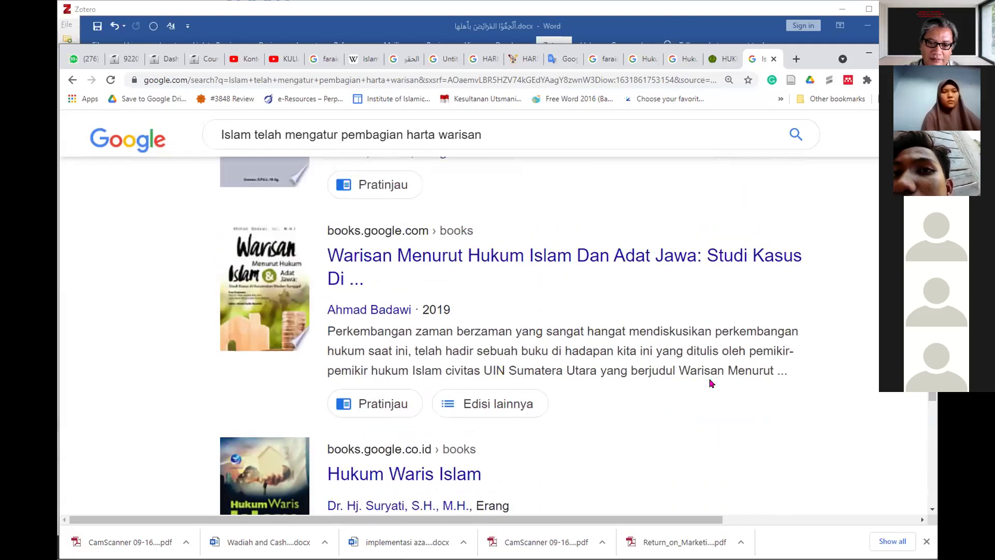
scroll(710, 380, "up", 5)
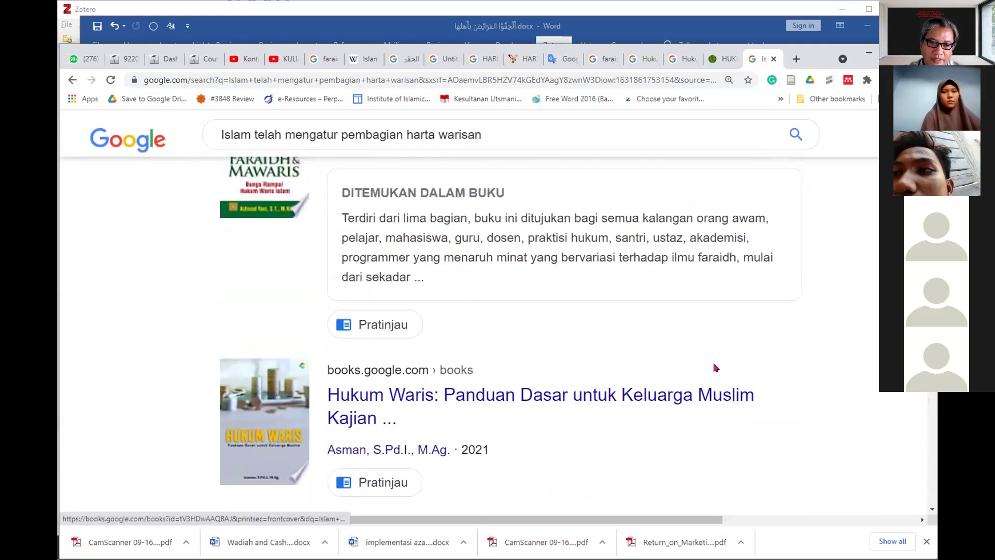
scroll(714, 366, "up", 2)
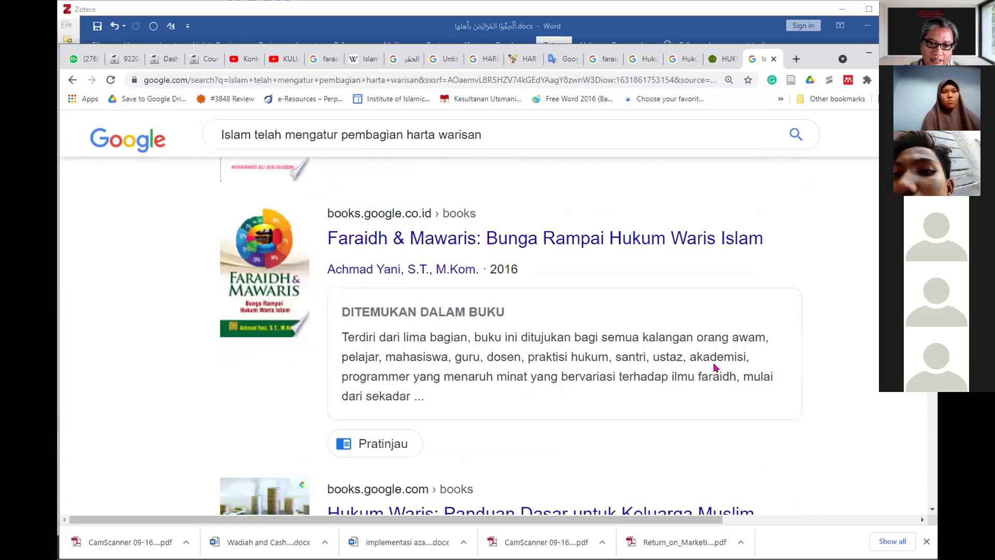
Open "Faraidh & Mawaris: Bunga Rampai Hukum Waris Islam" in a new tab and view its e-book purchase details.
right_click(519, 245)
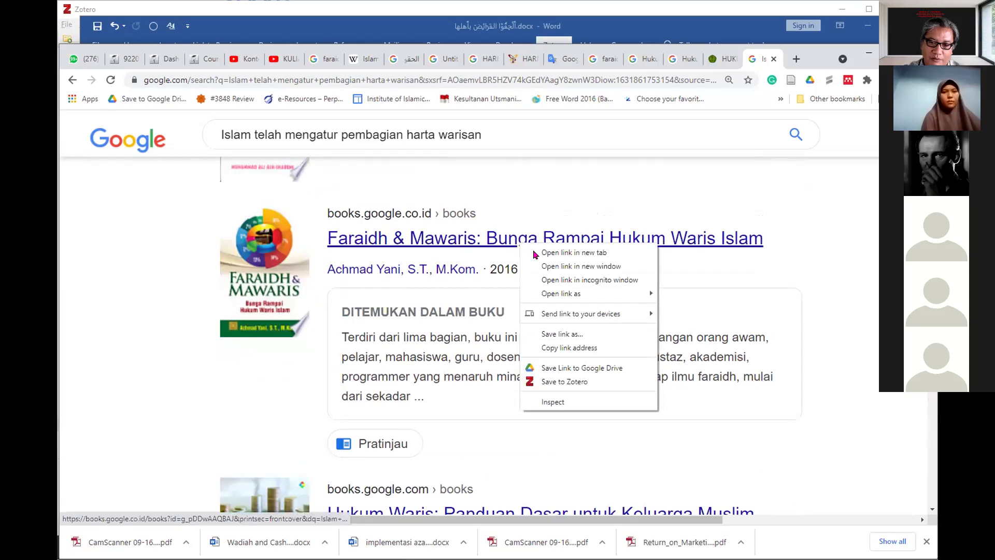
left_click(546, 253)
left_click(764, 58)
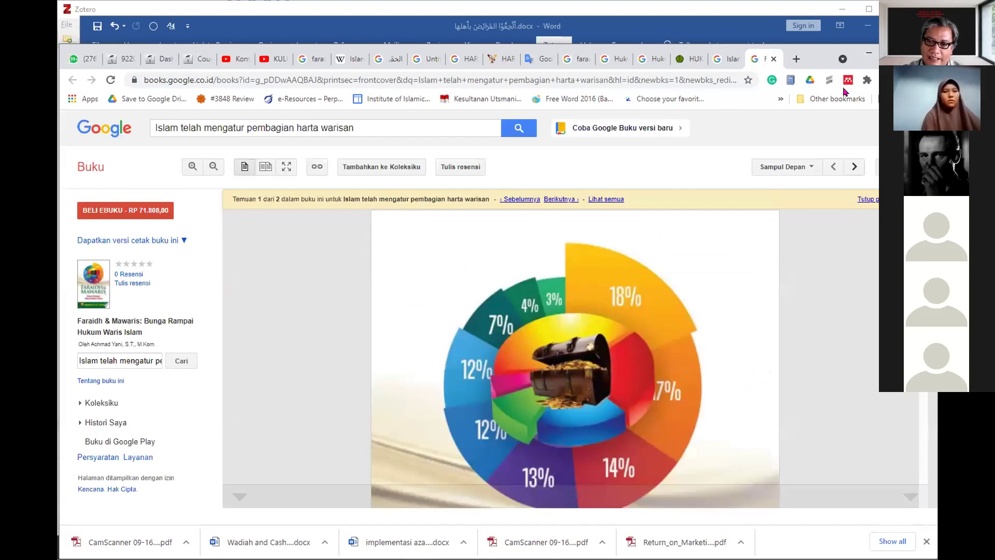
left_click(115, 216)
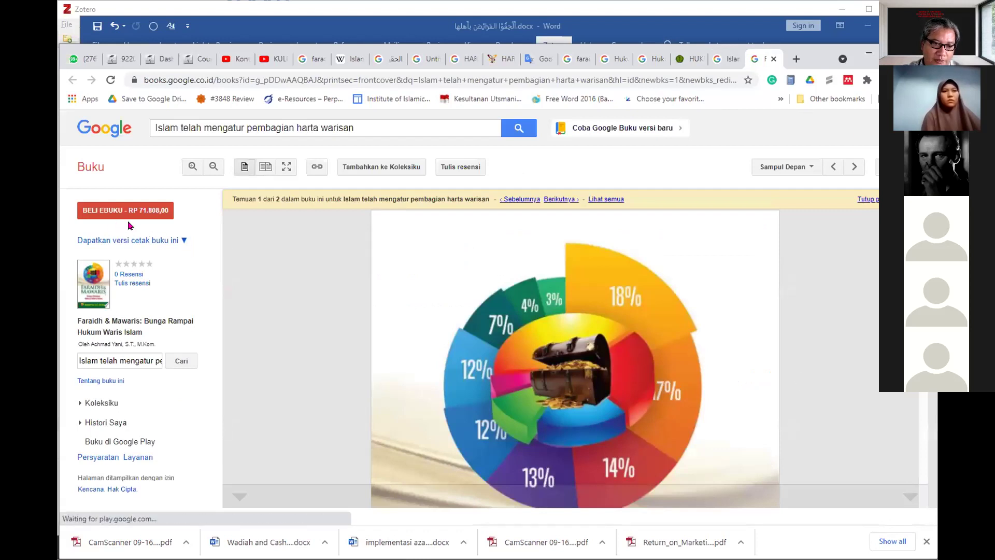
mouse_move(146, 220)
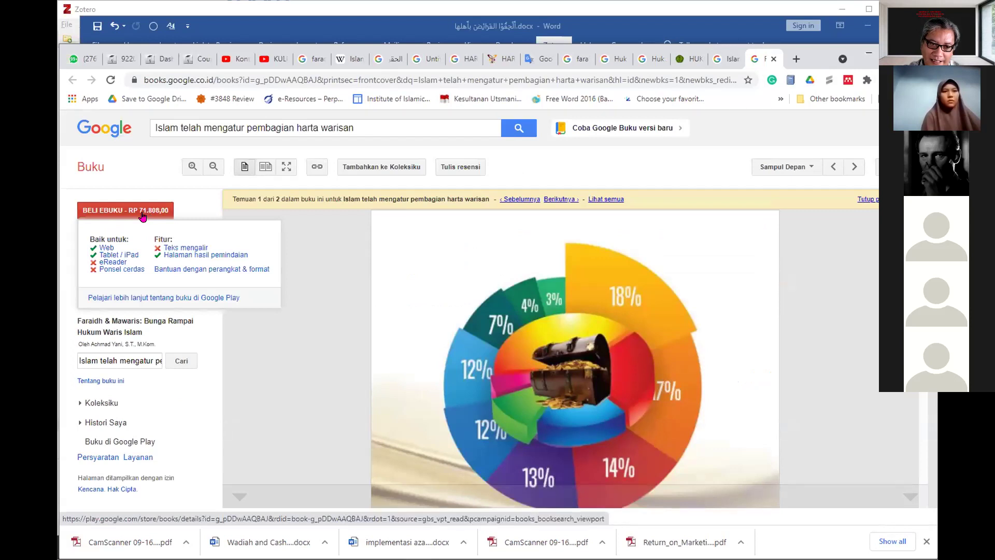
Look through the book's preview to its table of contents and open section 1.1 "Definisi Hukum Waris".
scroll(381, 346, "down", 1)
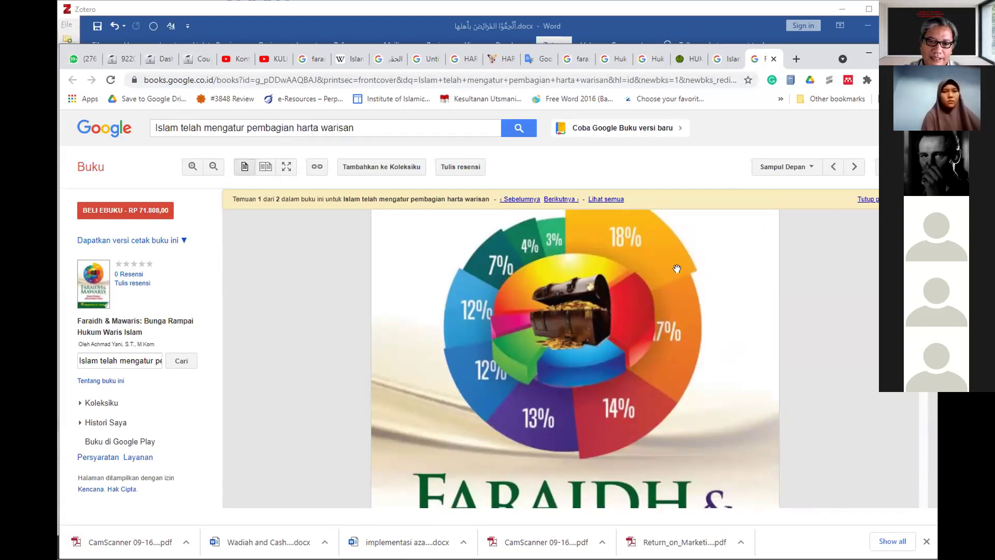
scroll(724, 311, "down", 10)
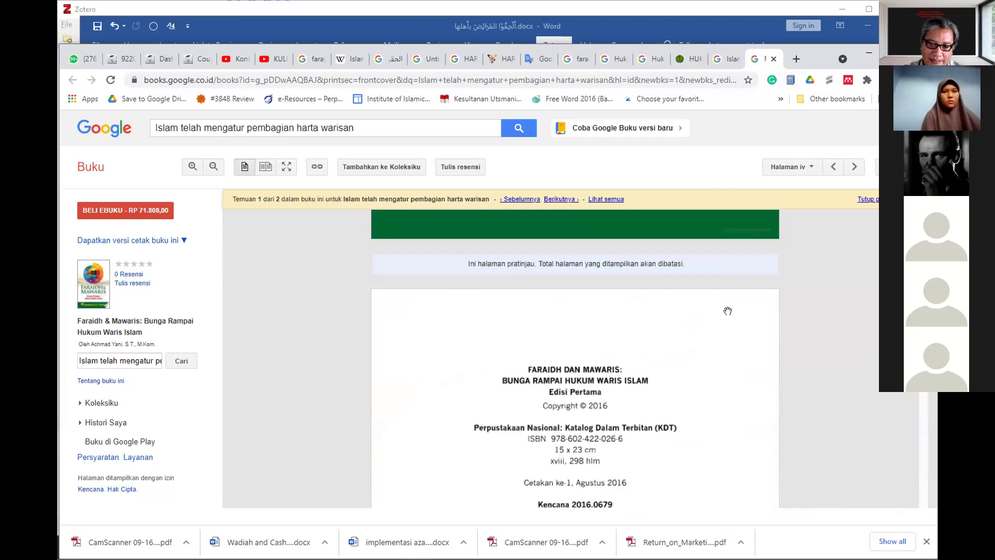
scroll(727, 310, "down", 8)
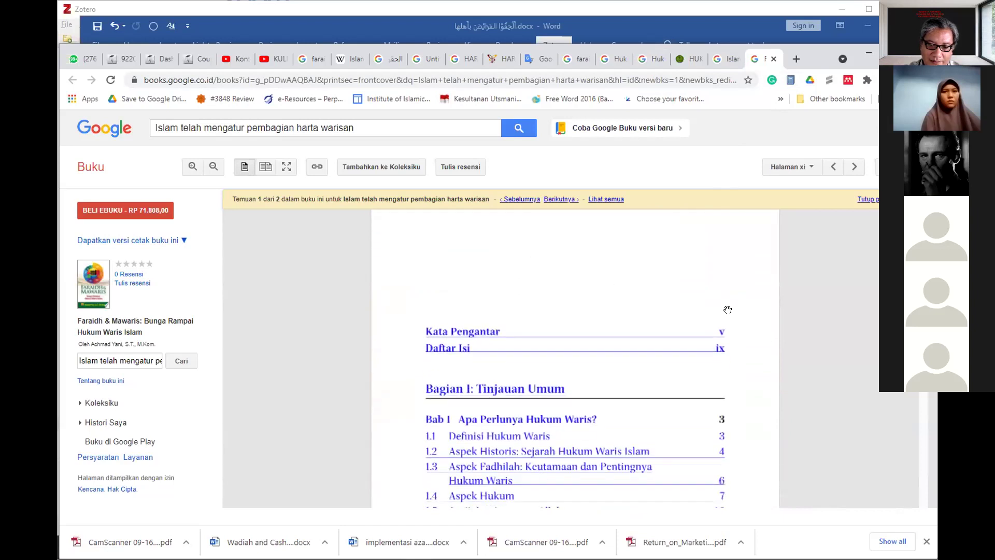
scroll(728, 310, "down", 2)
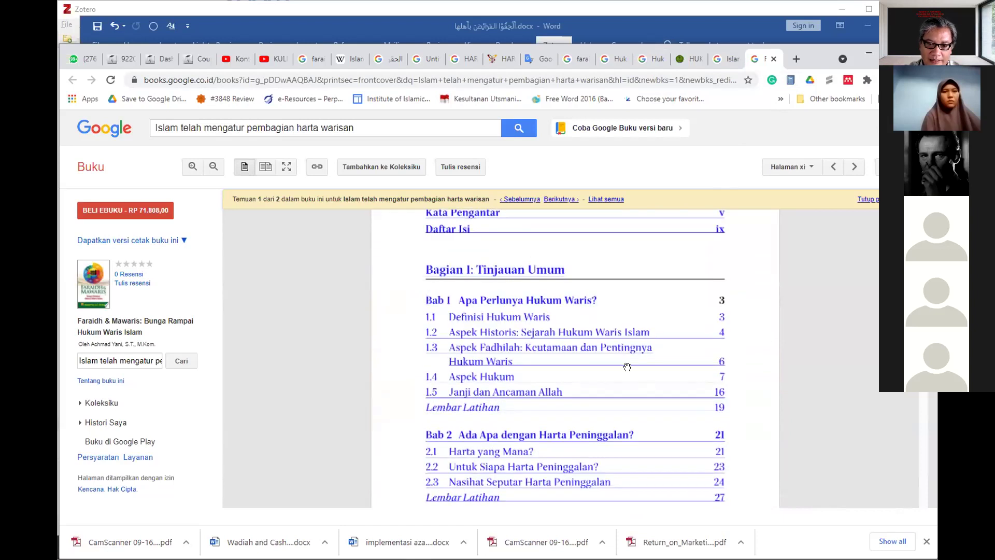
scroll(628, 366, "down", 2)
scroll(630, 363, "up", 2)
scroll(675, 297, "up", 2)
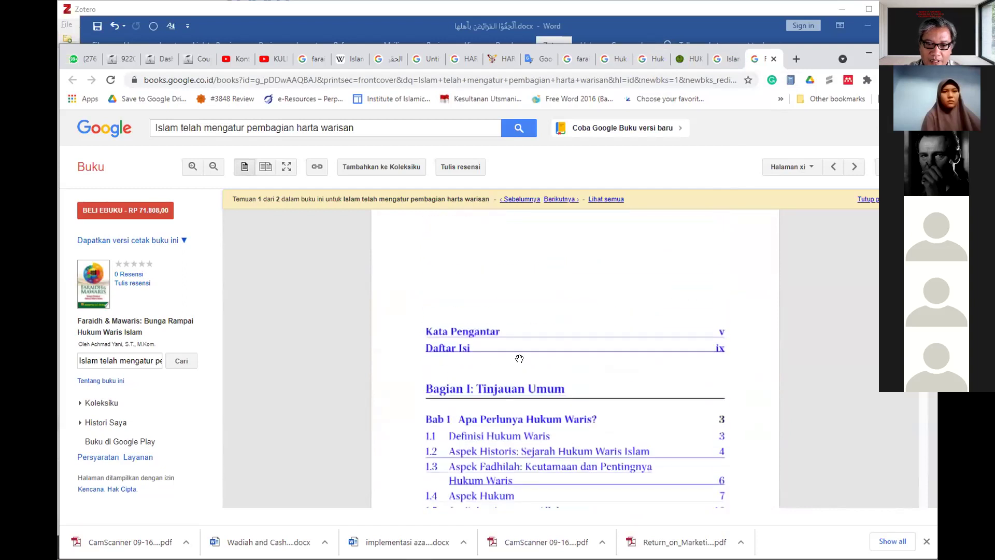
left_click(511, 437)
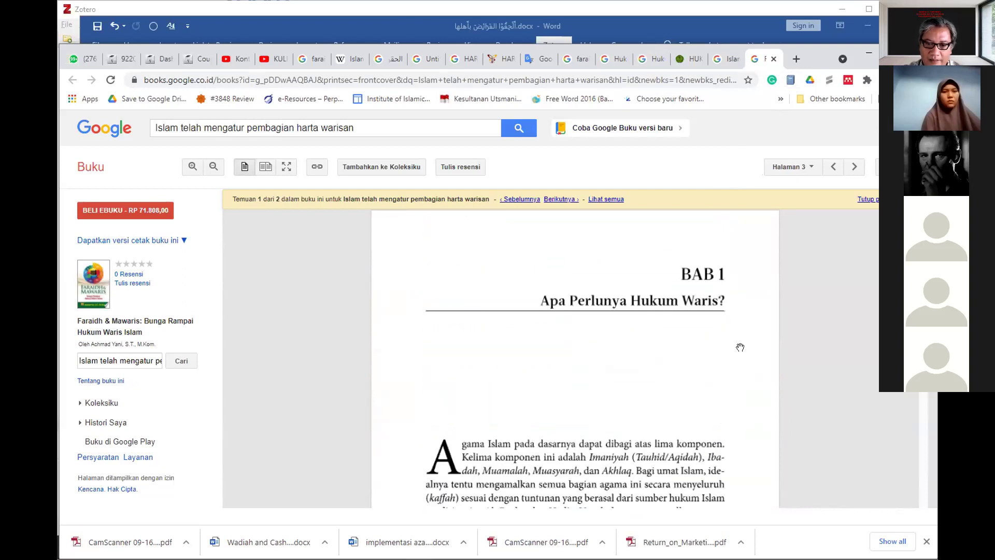
Read section 1.1 on pages 3 and 4 for the definitions of waris, mawaris and faraidh.
scroll(739, 347, "down", 3)
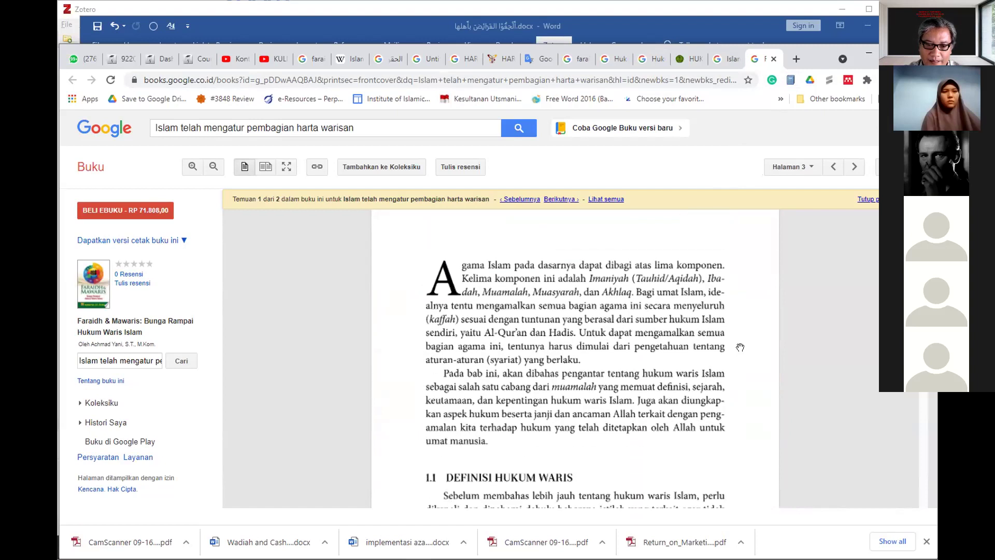
scroll(740, 348, "down", 6)
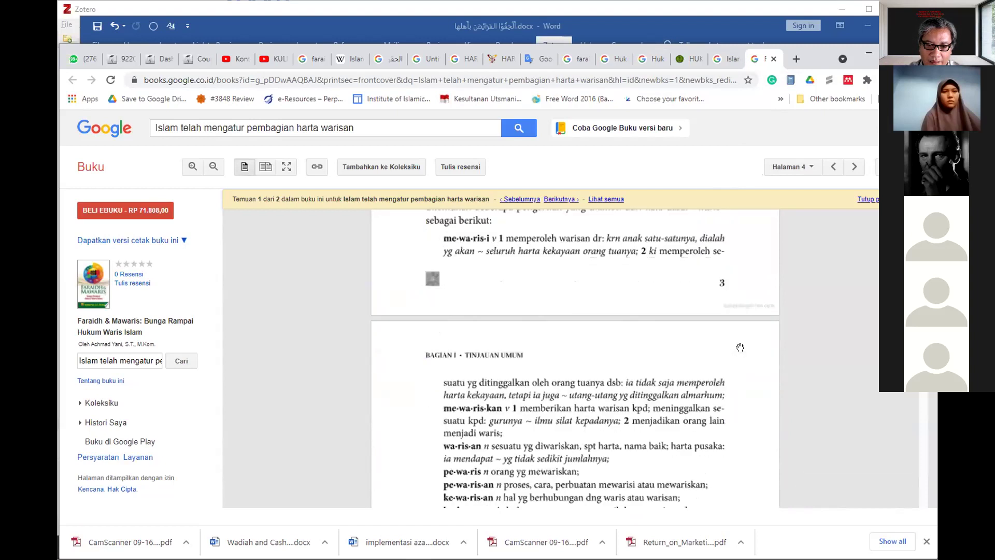
scroll(740, 347, "down", 4)
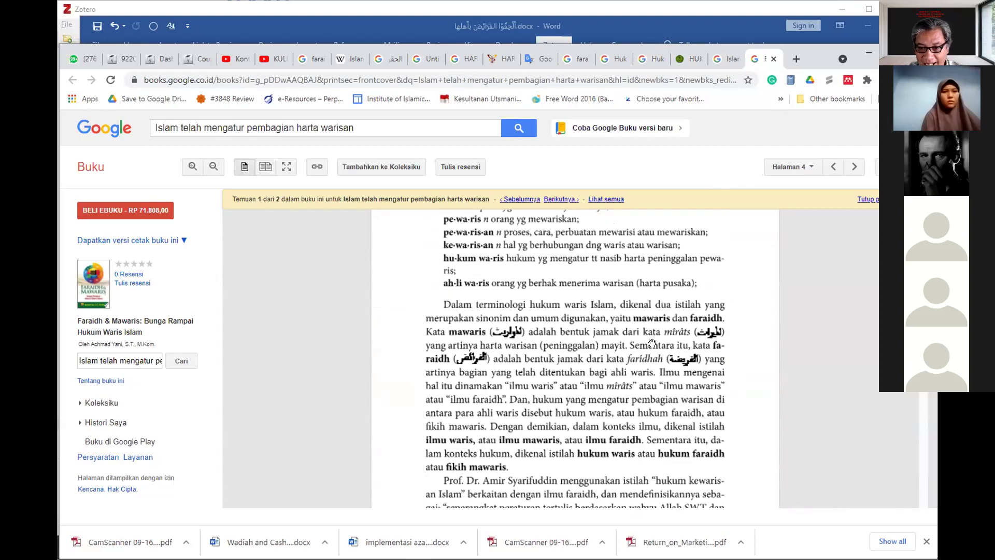
scroll(680, 366, "down", 2)
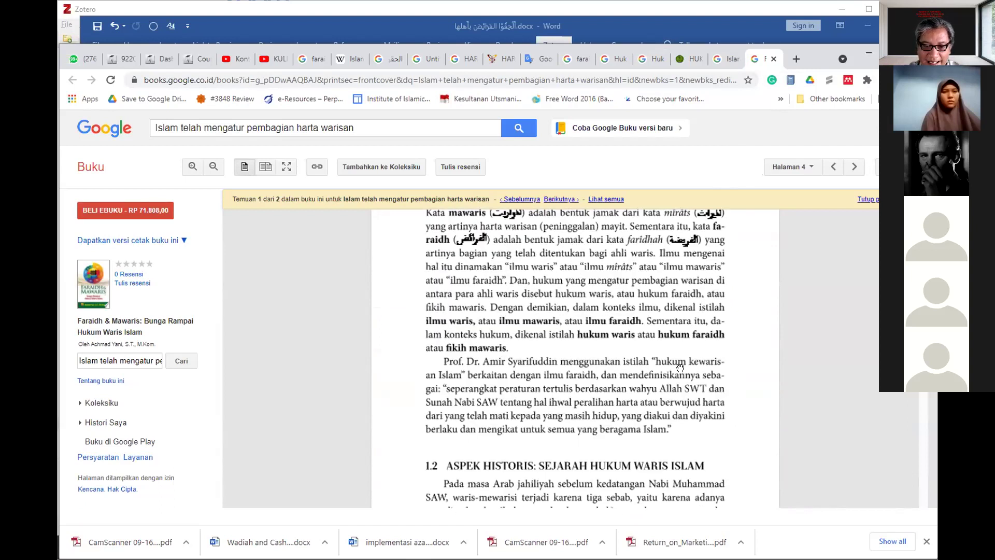
scroll(680, 367, "down", 2)
scroll(548, 372, "up", 1)
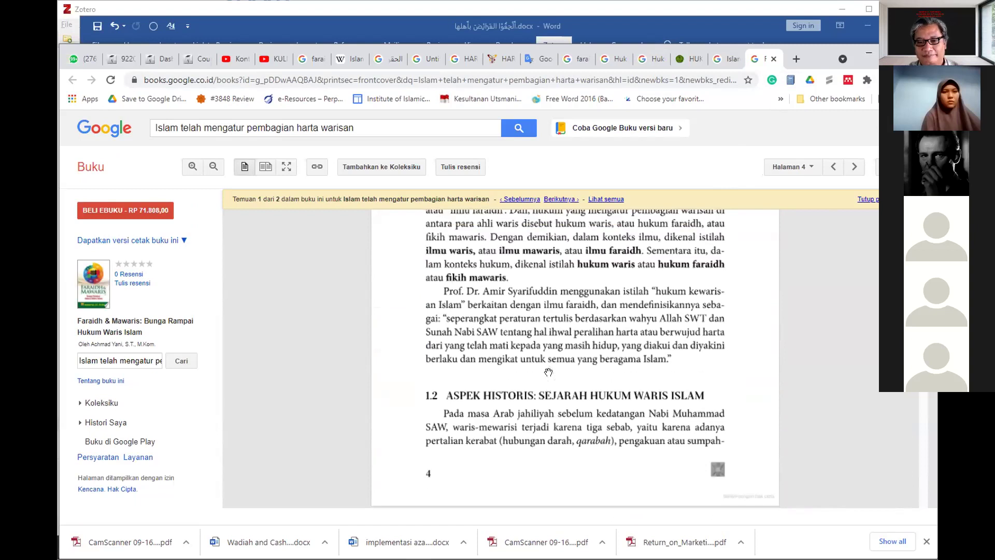
scroll(548, 372, "up", 1)
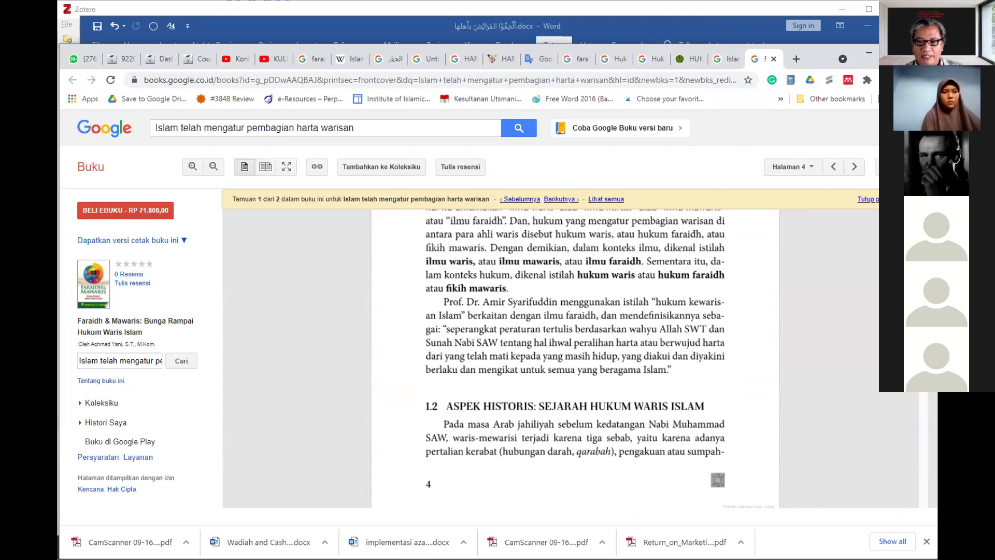
Make the browser window smaller and save the open book to the HADIS AHKAM KELUARGA collection with the Zotero connector.
key("super+Down")
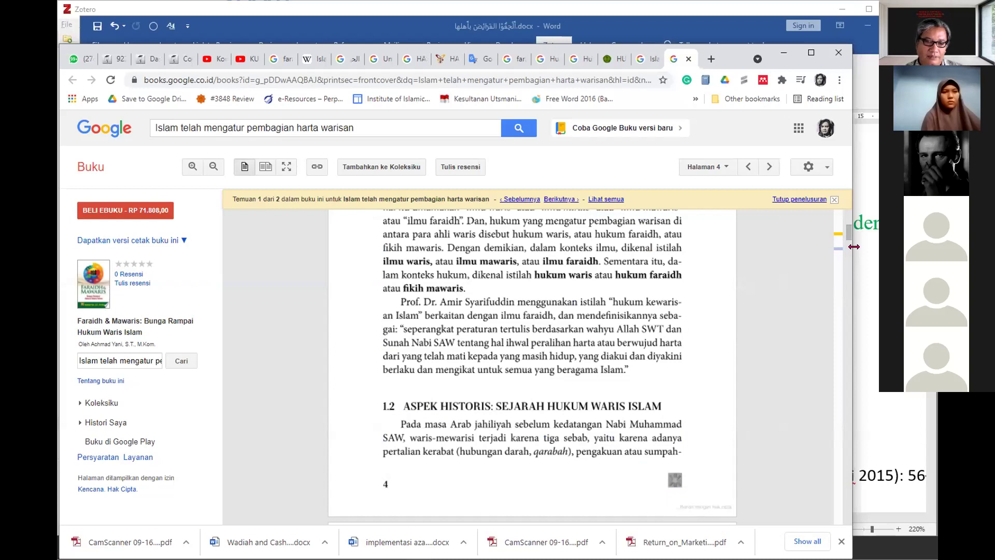
left_click_drag(853, 246, 801, 246)
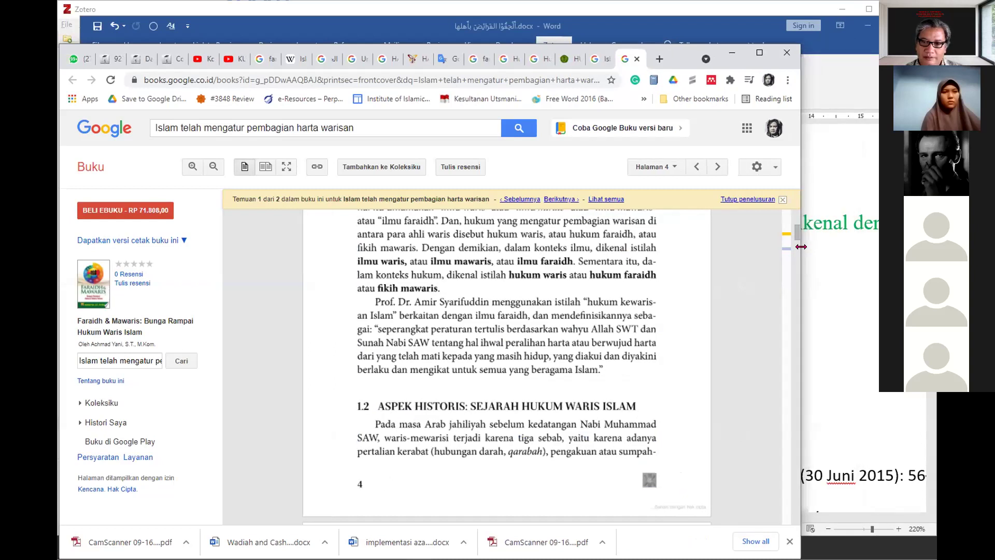
left_click_drag(801, 246, 753, 246)
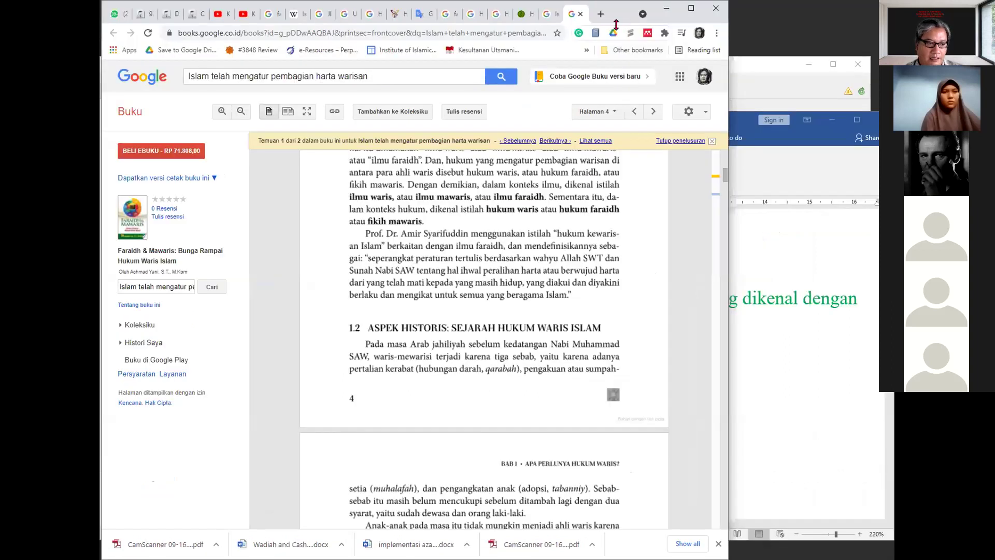
left_click_drag(616, 24, 627, 76)
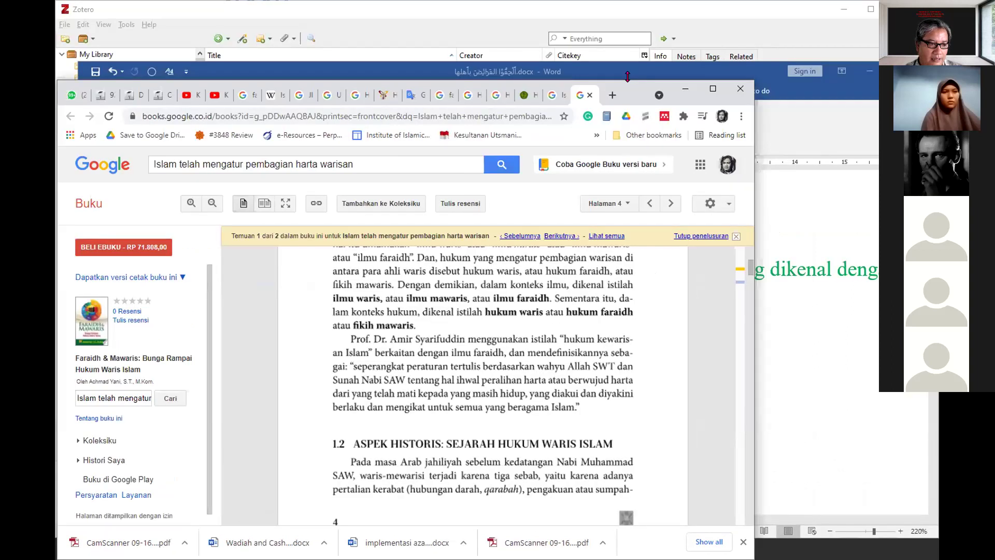
left_click(606, 117)
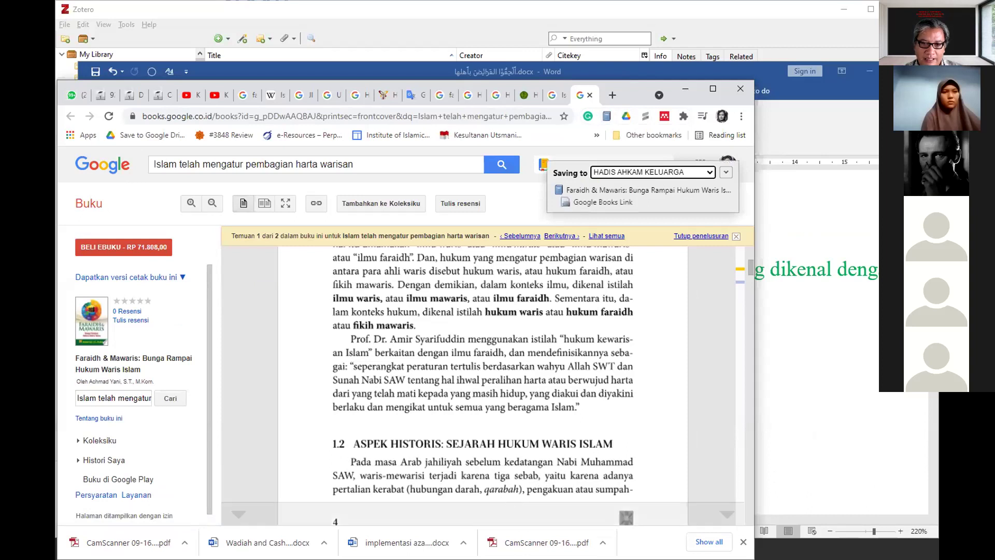
Switch to Zotero and correct the saved book's author entry, removing the academic titles and separating the last name from the first name.
key("alt+Tab")
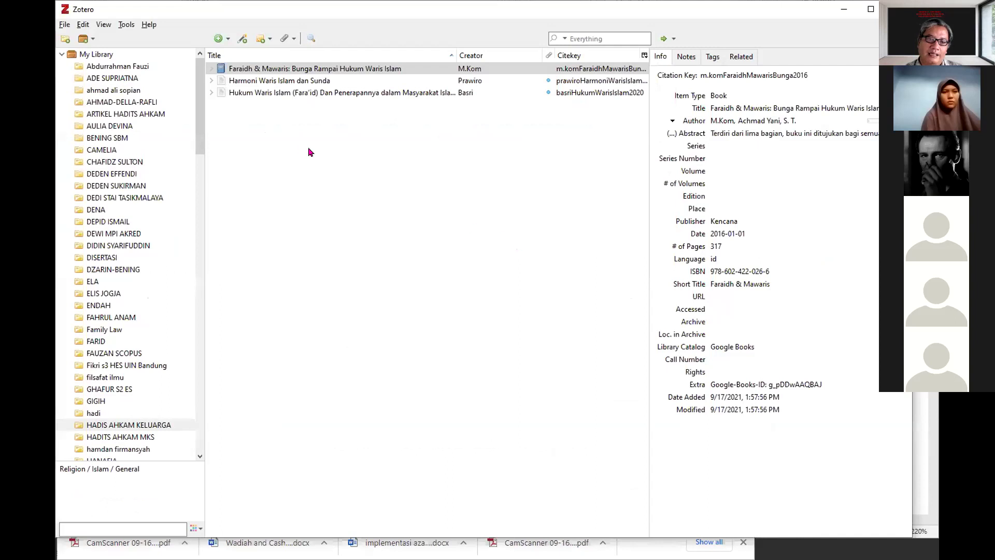
left_click(267, 72)
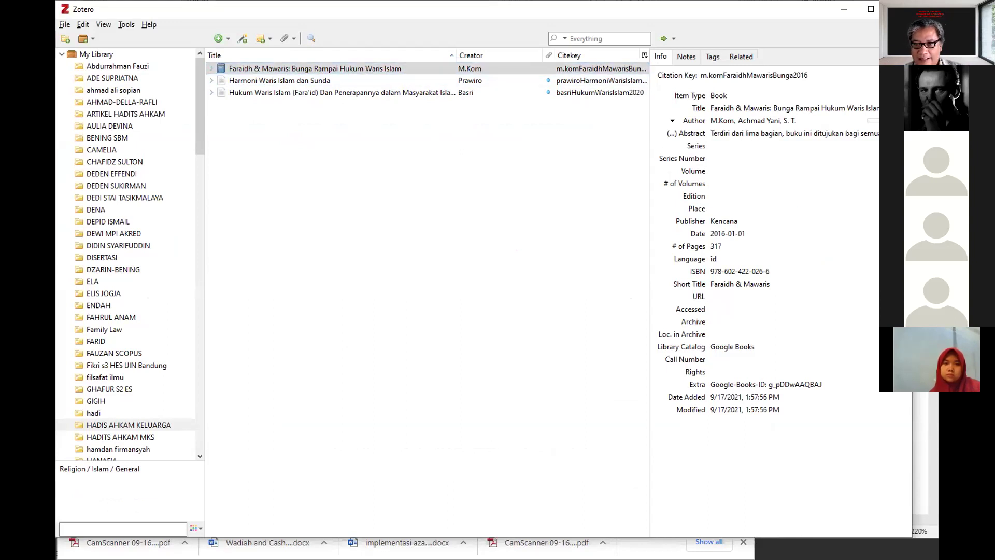
left_click(714, 120)
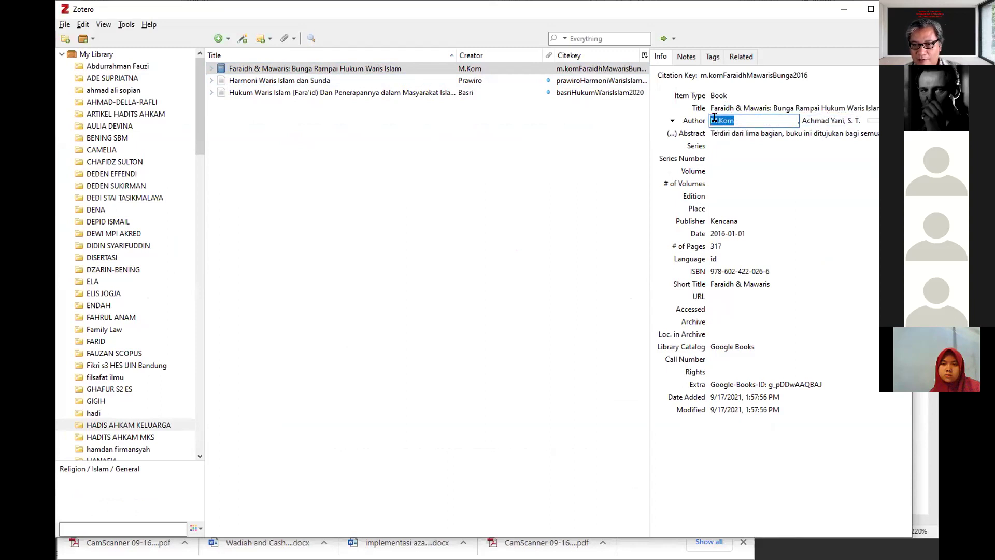
key("BackSpace")
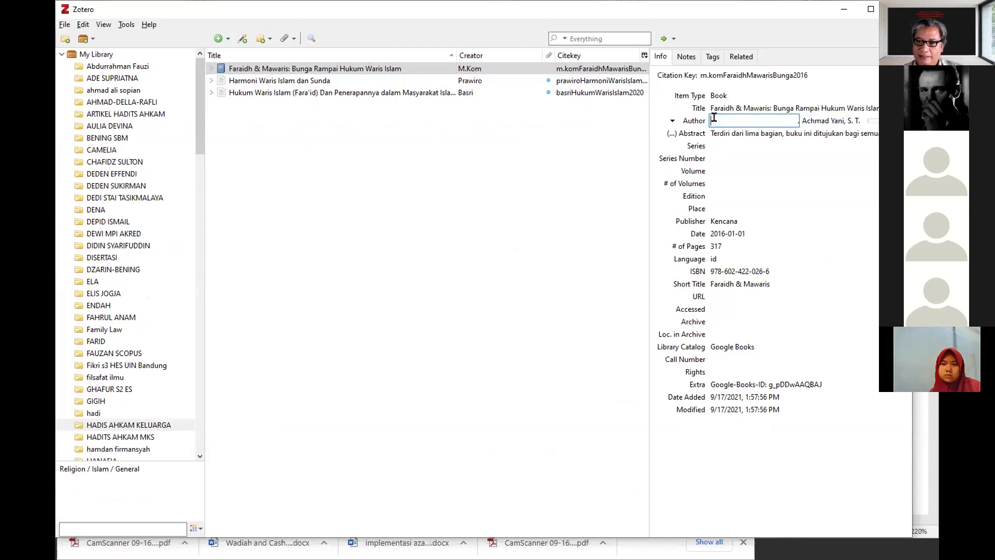
left_click(816, 121)
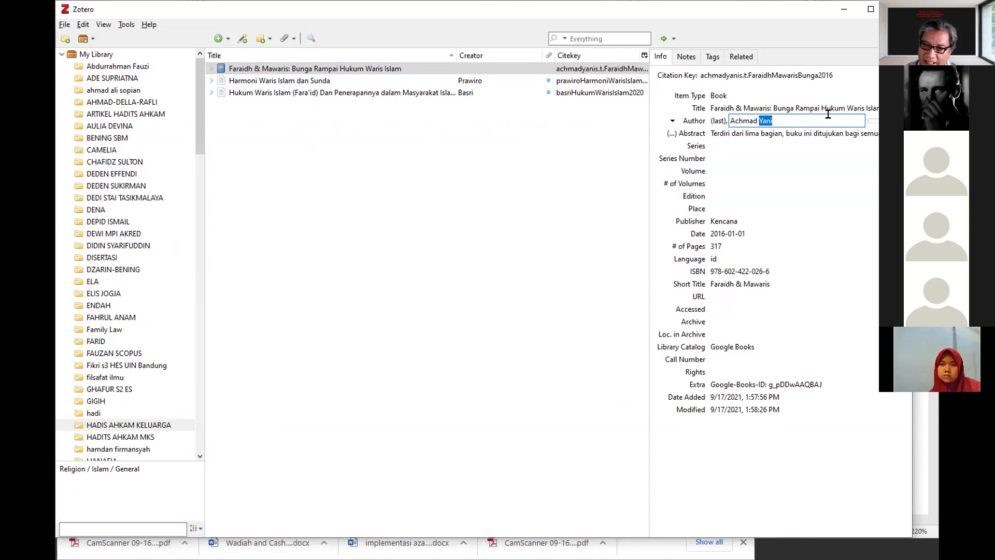
key("BackSpace")
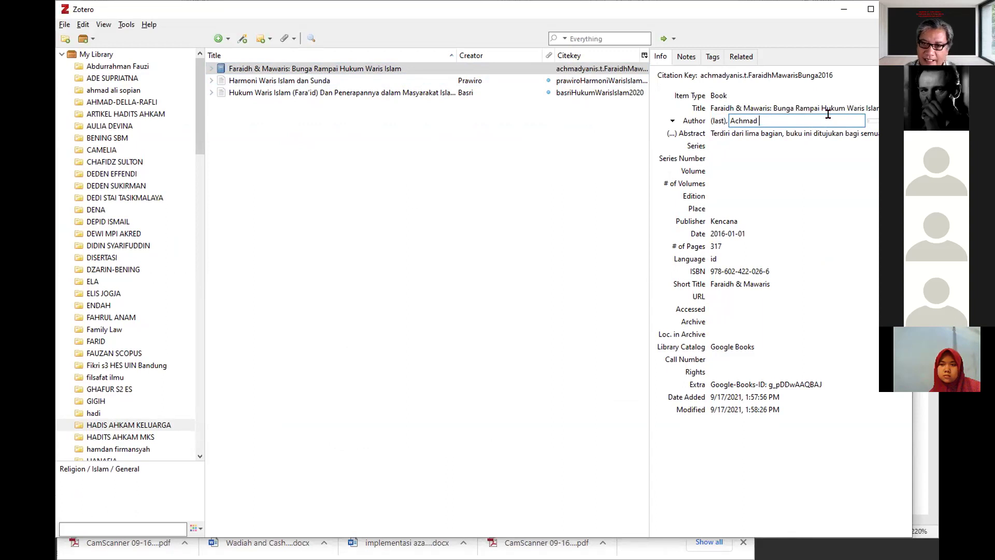
left_click(711, 119)
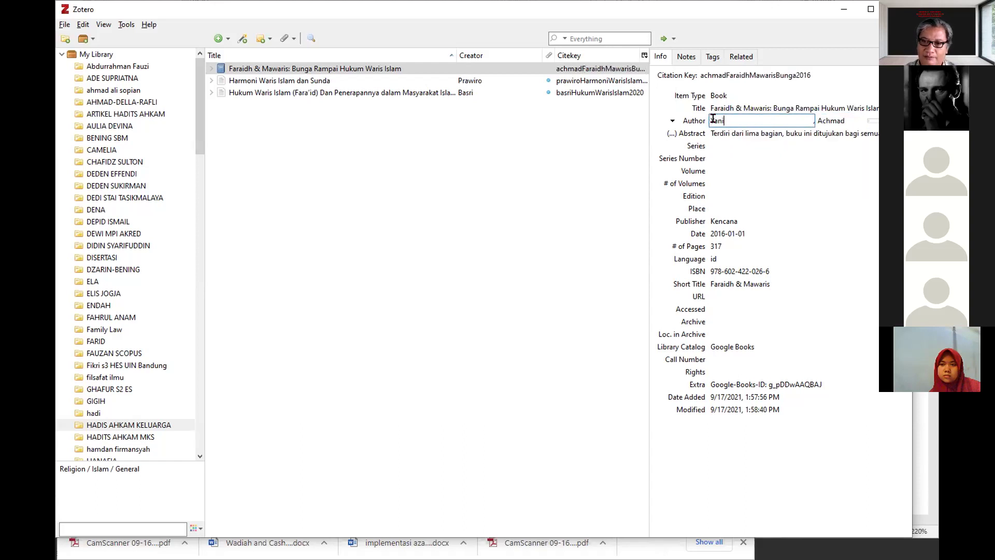
left_click(555, 196)
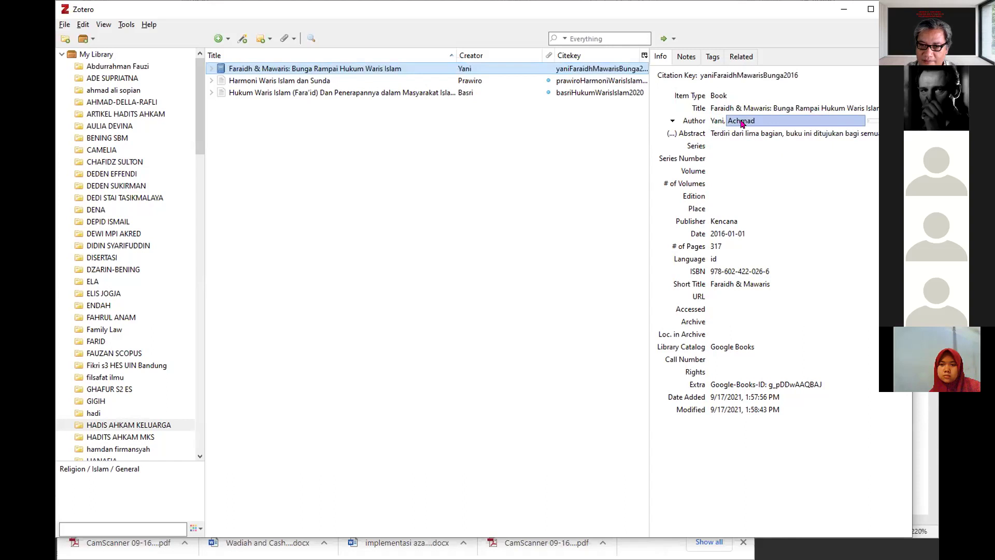
key("Return")
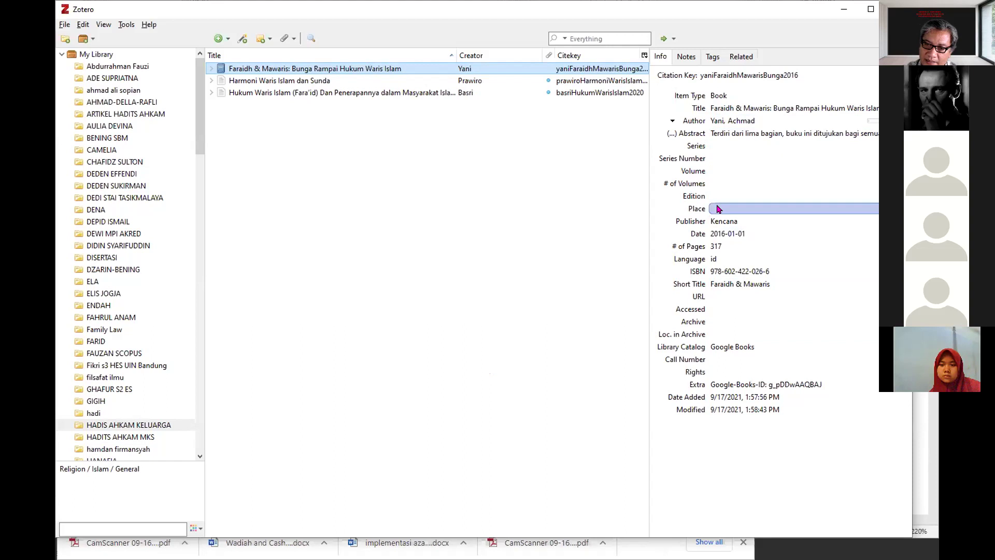
Set the book's place of publication to Jakarta.
left_click(733, 208)
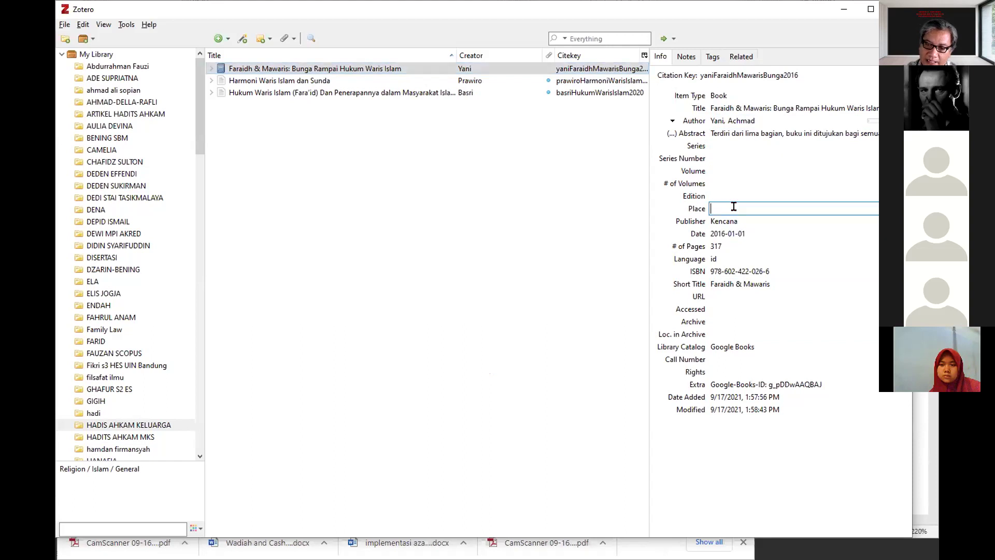
type("J")
key("Down")
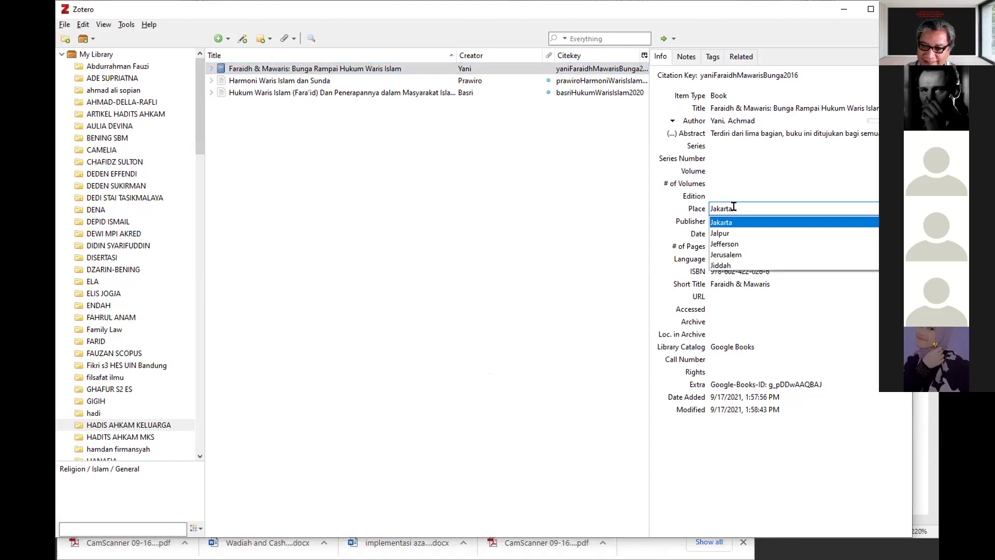
key("Return")
left_click(642, 241)
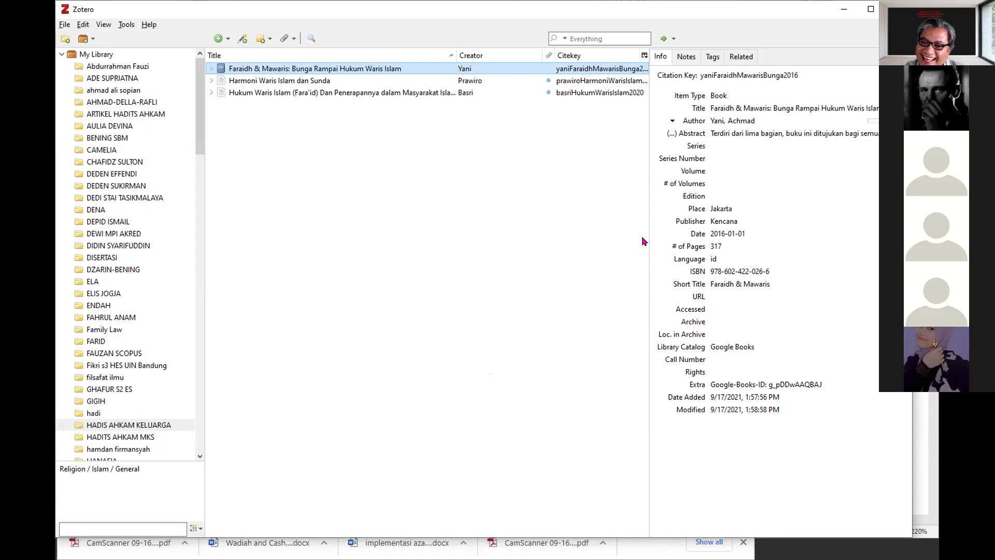
left_click(804, 121)
key("Return")
left_click(796, 185)
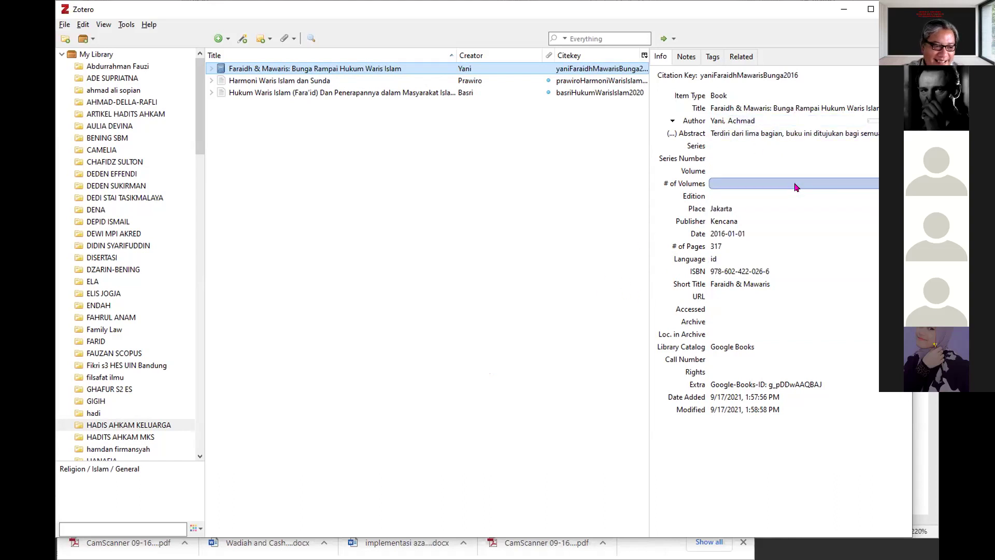
key("Return")
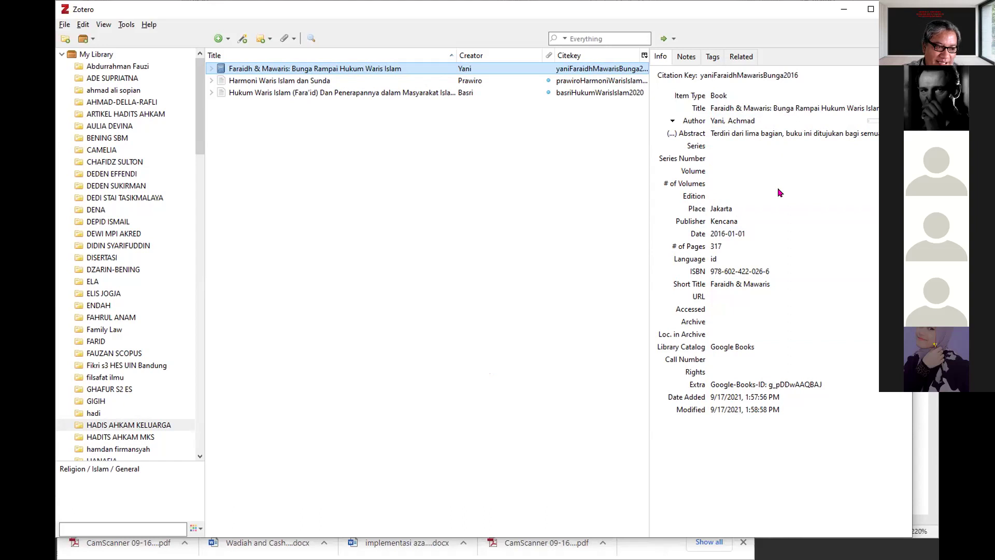
Copy the full title of "Faraidh & Mawaris: Bunga Rampai Hukum Waris Islam" from its Zotero record.
left_click(785, 107)
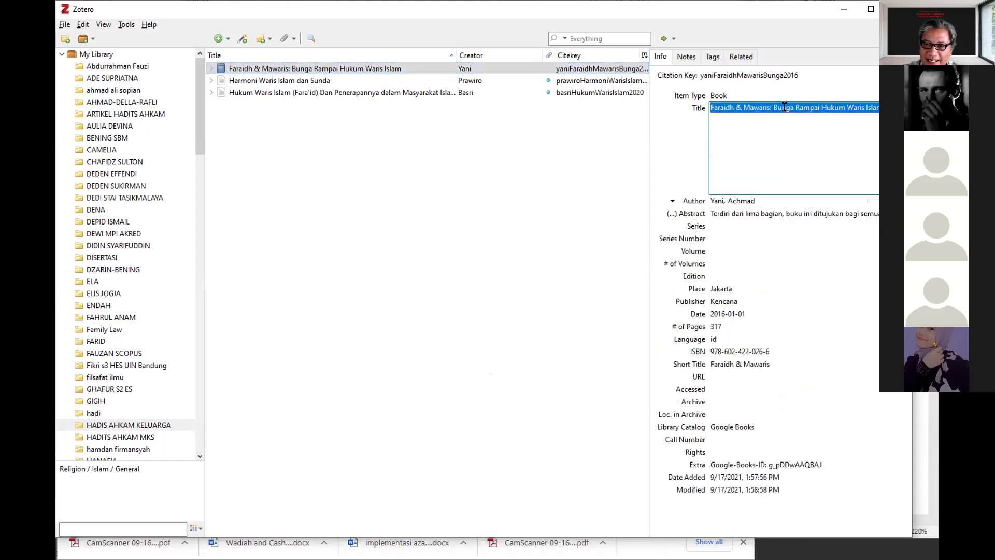
right_click(787, 110)
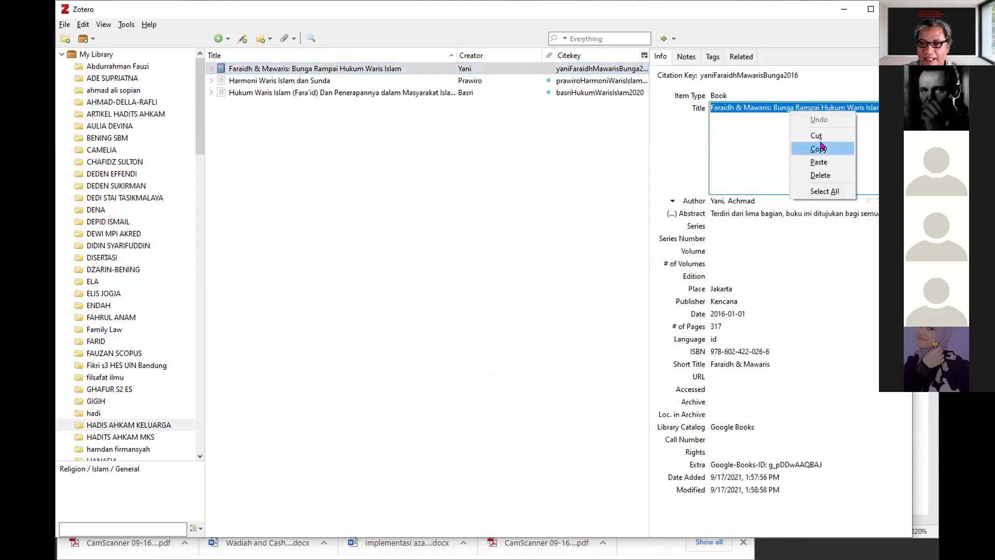
left_click(819, 149)
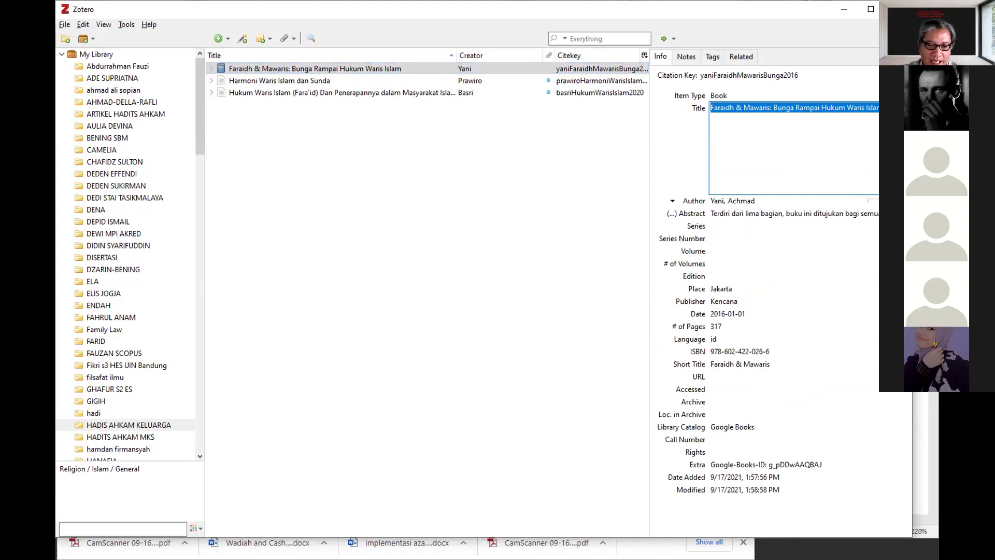
Switch to Word and insert a Zotero footnote after "warisan" citing "Faraidh & Mawaris: Bunga Rampai Hukum Waris Islam", page 4.
key("alt+Tab")
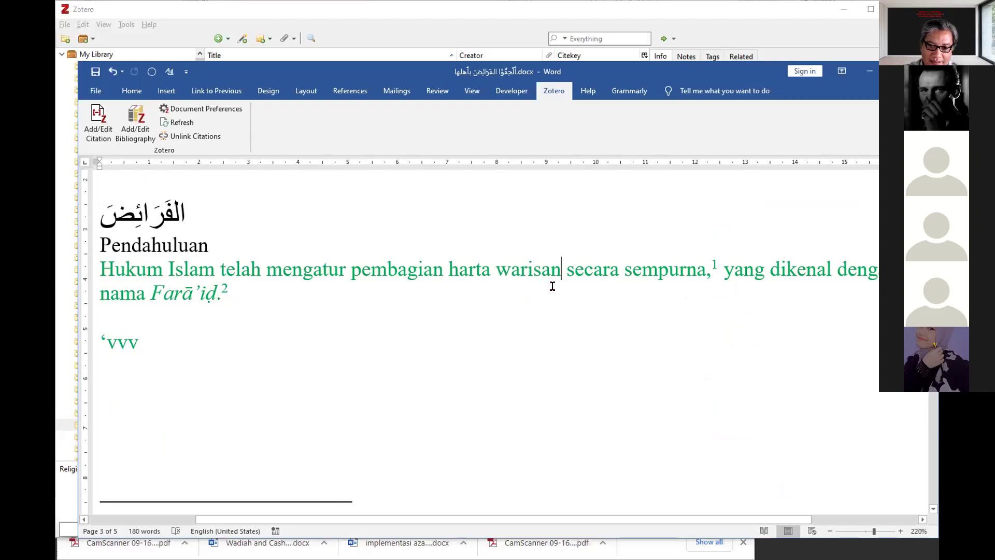
left_click(99, 123)
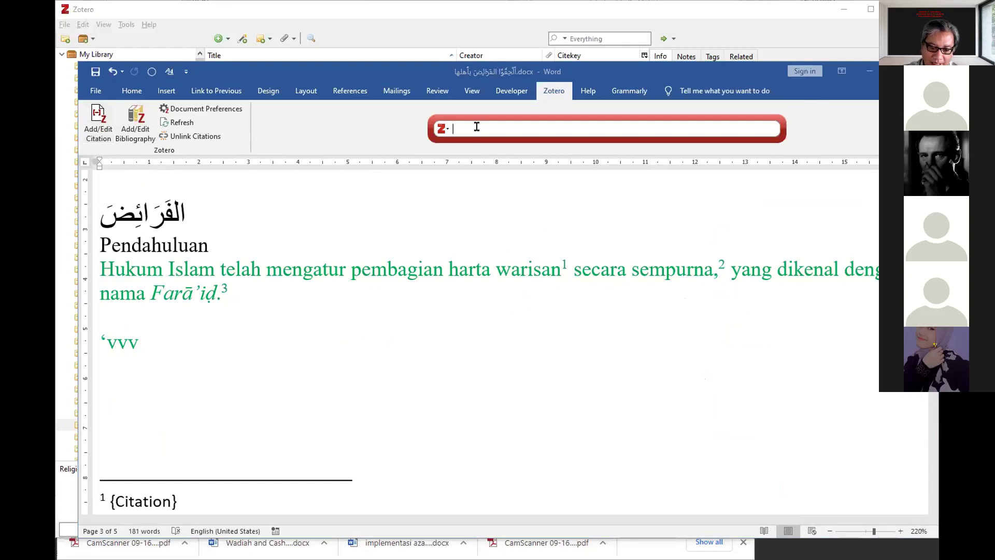
key("ctrl+v")
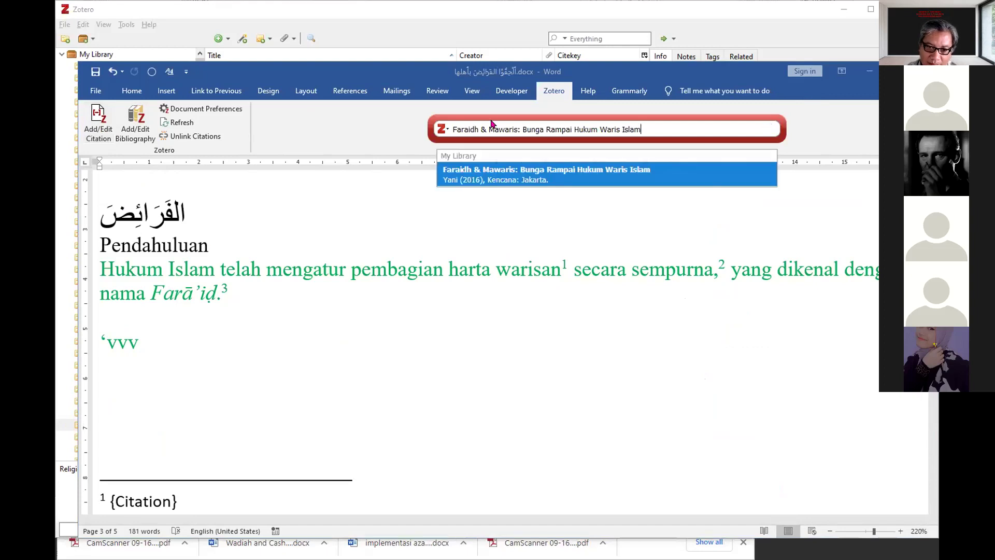
left_click(488, 180)
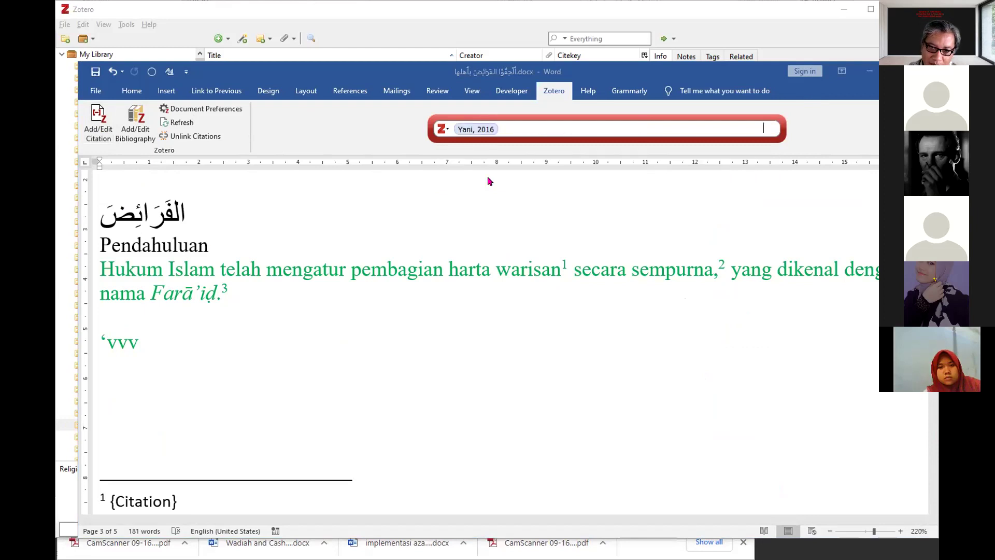
left_click(487, 132)
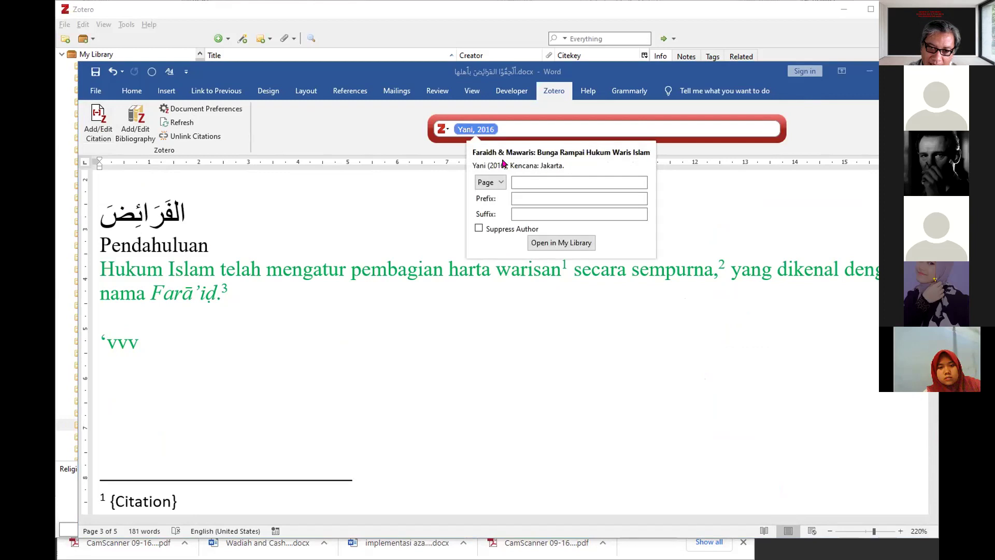
type("4")
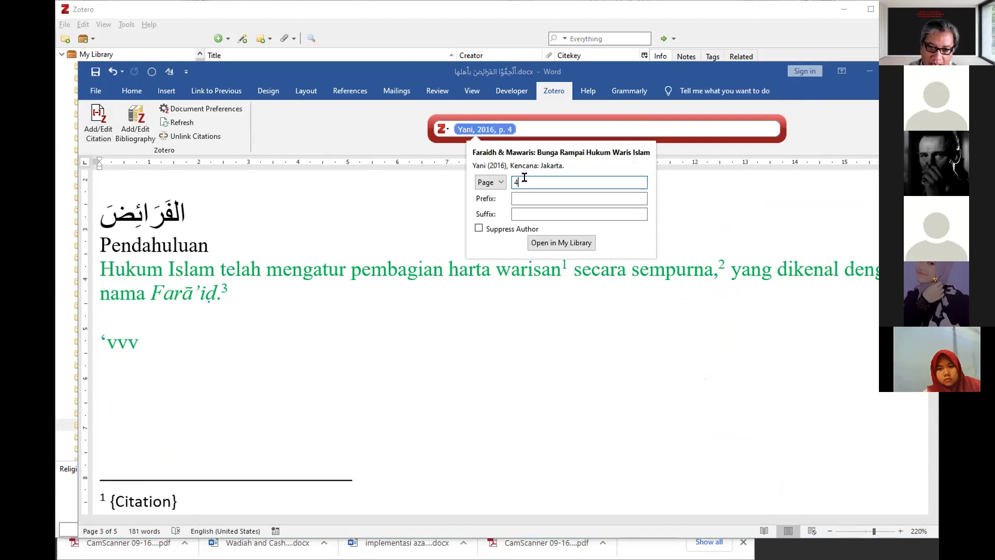
key("Return")
key("Return")
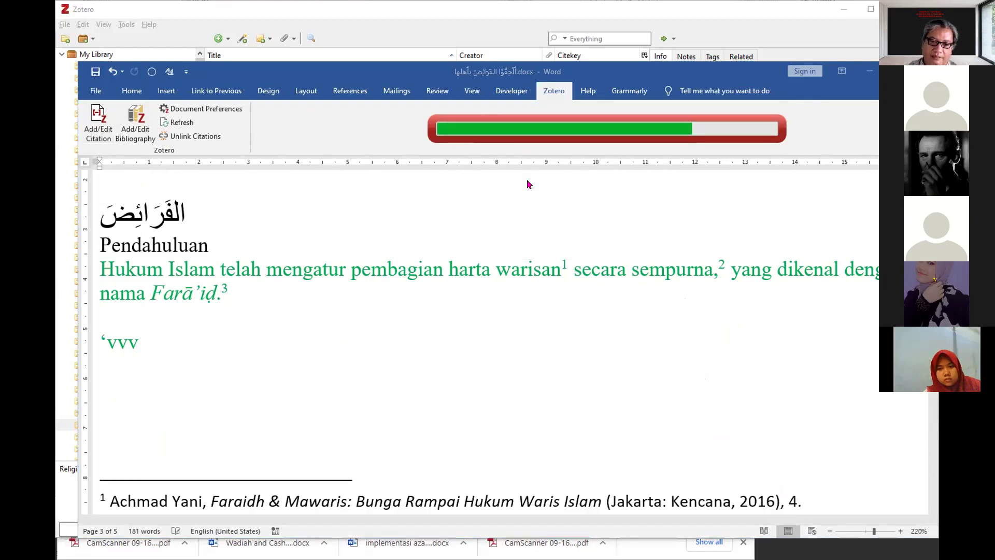
Review the footnotes and delete the stray "‘vvv" text below the Pendahuluan paragraph.
scroll(557, 362, "down", 2)
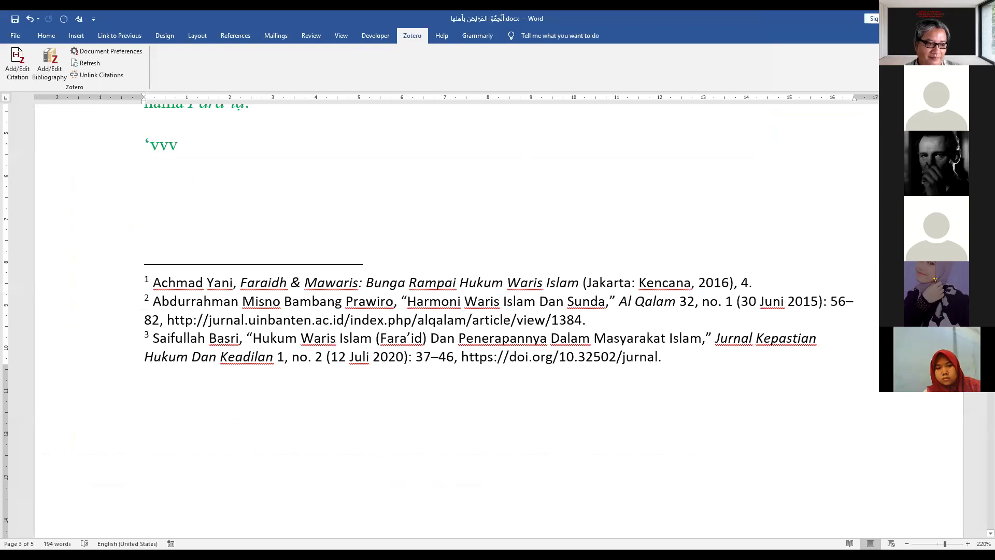
scroll(447, 377, "up", 3)
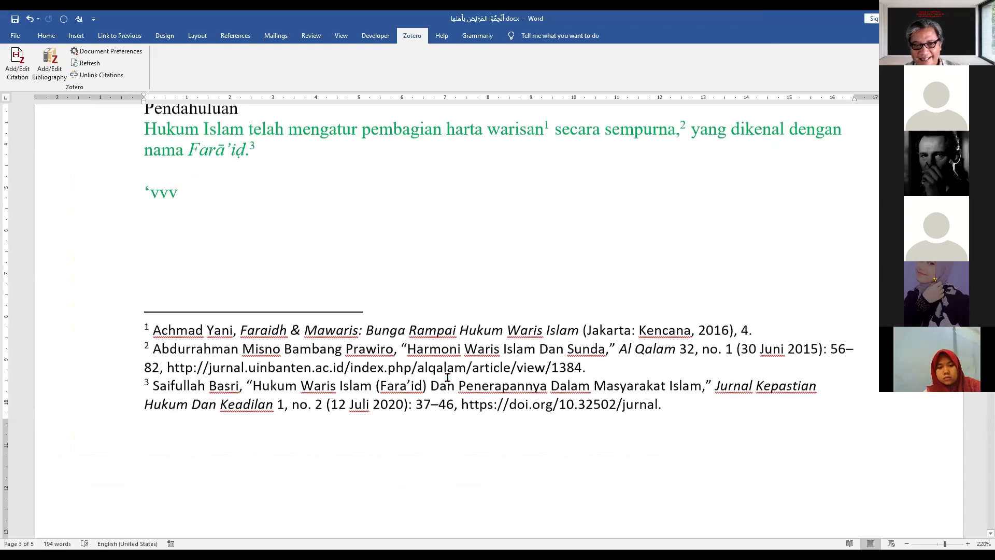
scroll(447, 375, "down", 1)
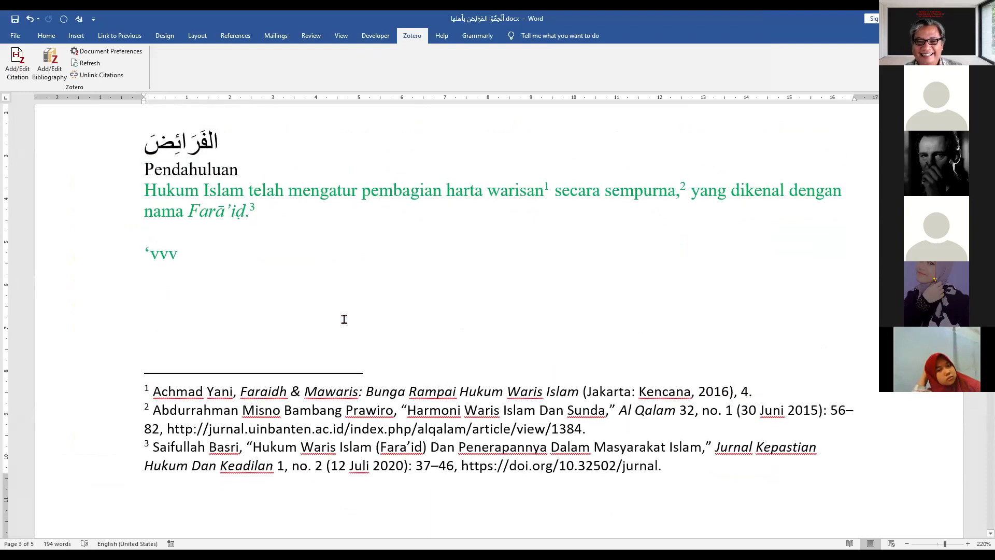
left_click_drag(200, 266, 117, 240)
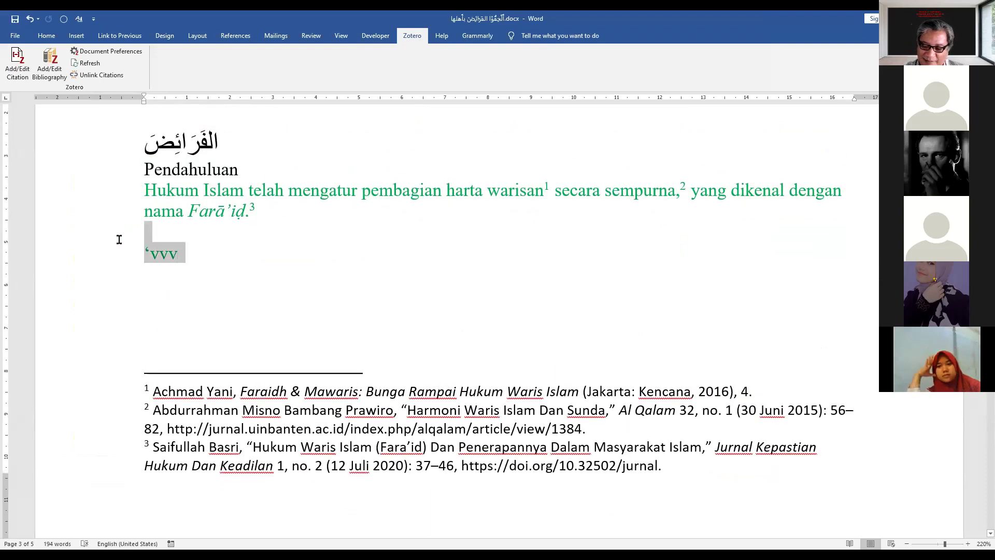
key("BackSpace")
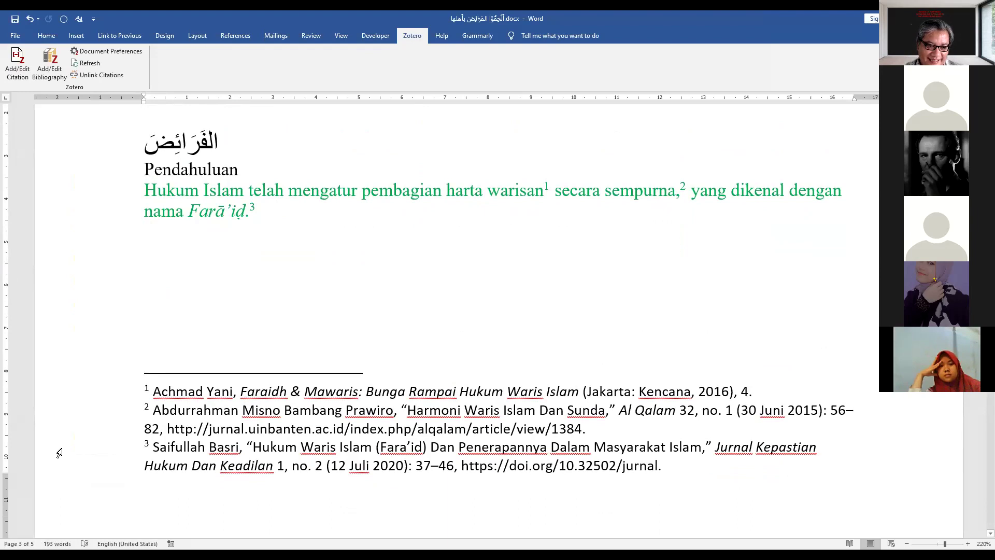
Zoom the document out to 170% and restore the Word window to its smaller size.
left_click_drag(5, 482, 5, 481)
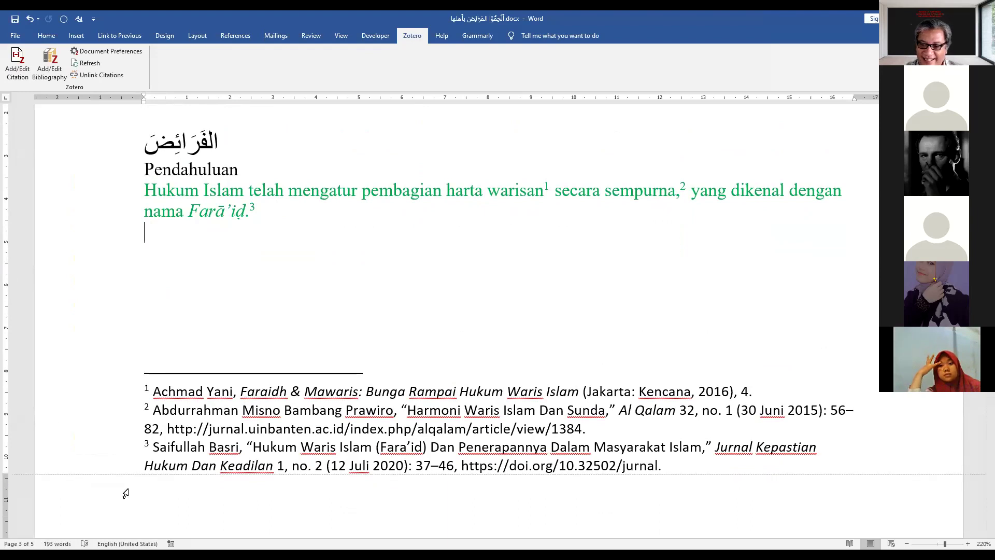
scroll(125, 493, "down", 3)
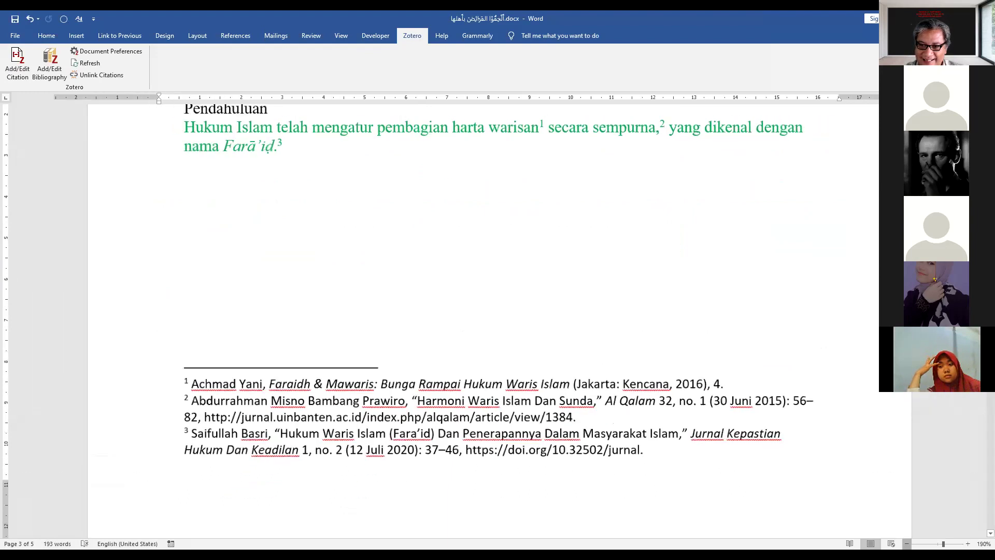
scroll(487, 322, "down", 1)
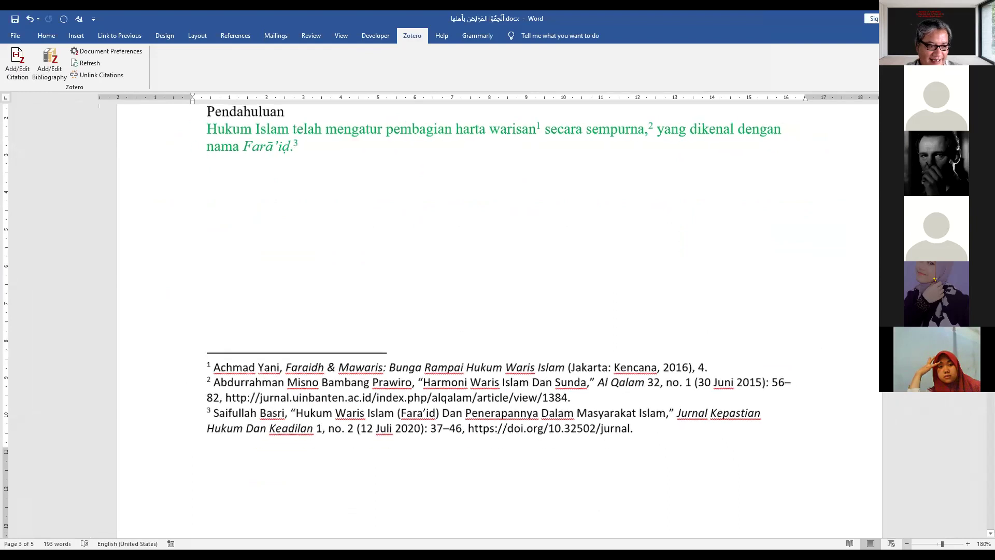
scroll(487, 321, "down", 1)
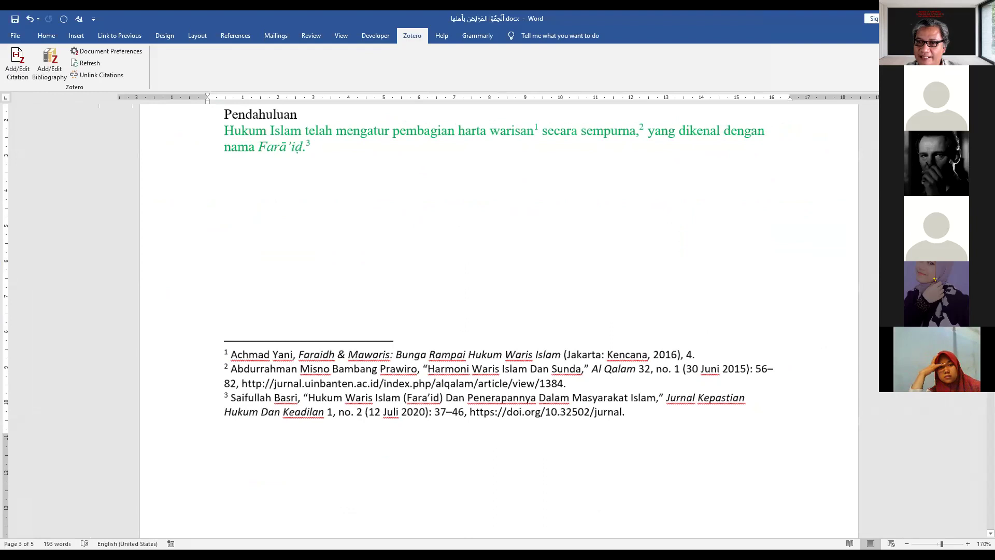
double_click(746, 19)
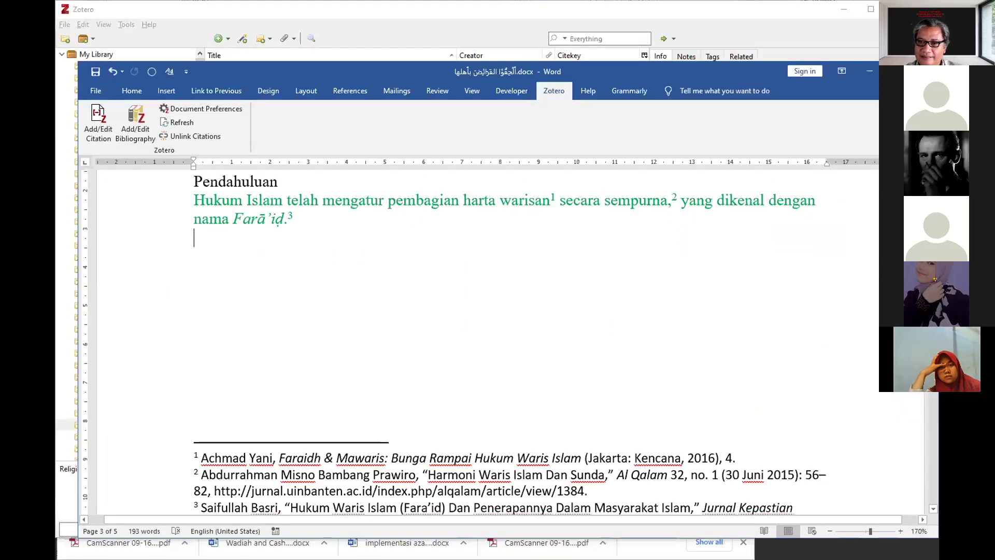